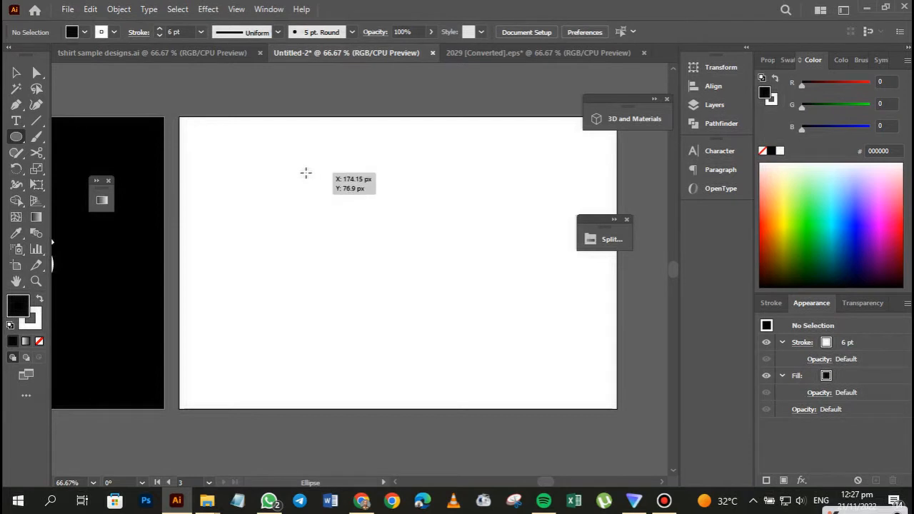
Draw a circle about 18 px wide on the empty white artboard and fill it with green from the Split Complementary swatch library.
left_click_drag(307, 174, 327, 184)
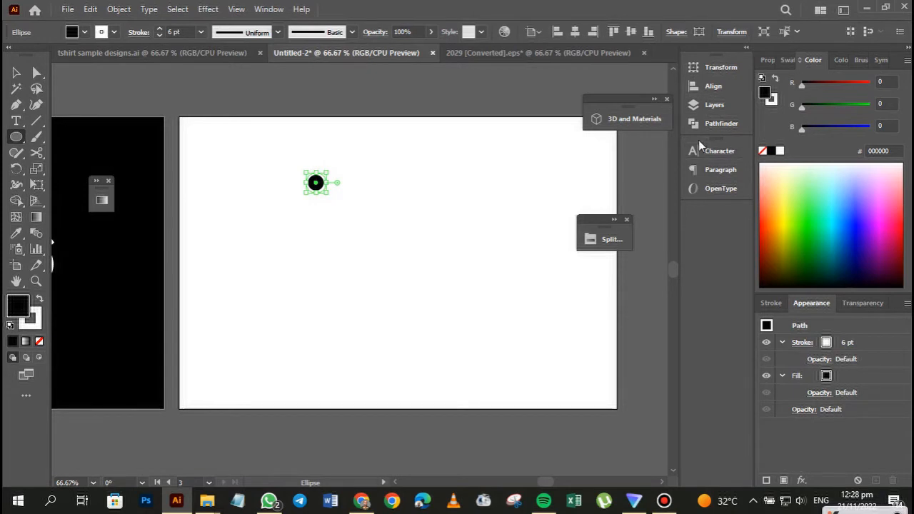
left_click(787, 60)
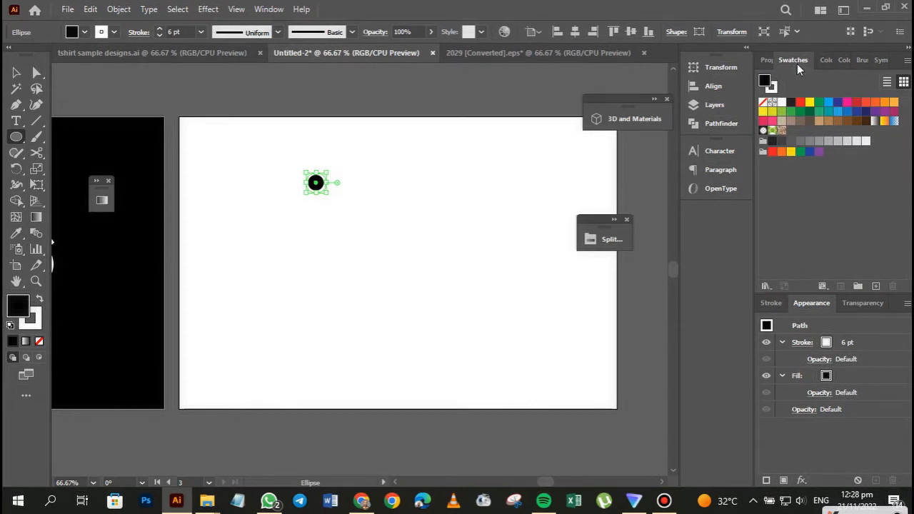
left_click(770, 287)
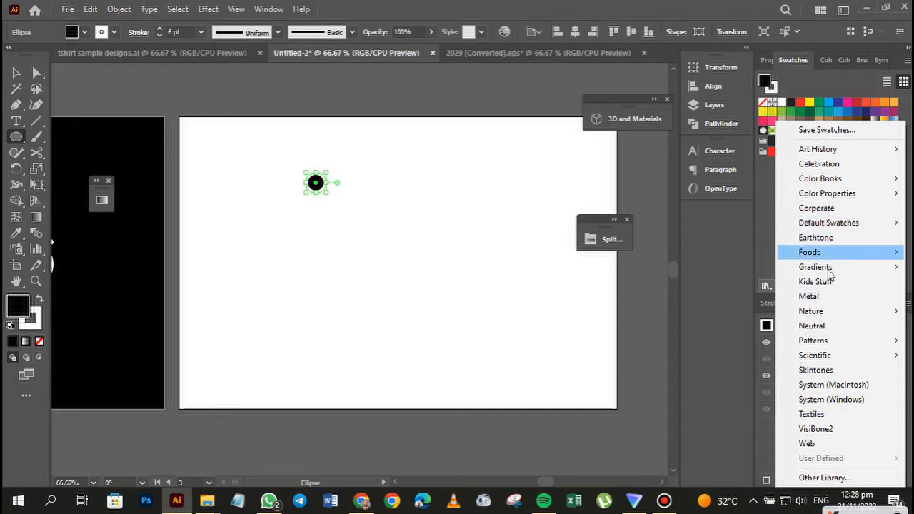
mouse_move(831, 363)
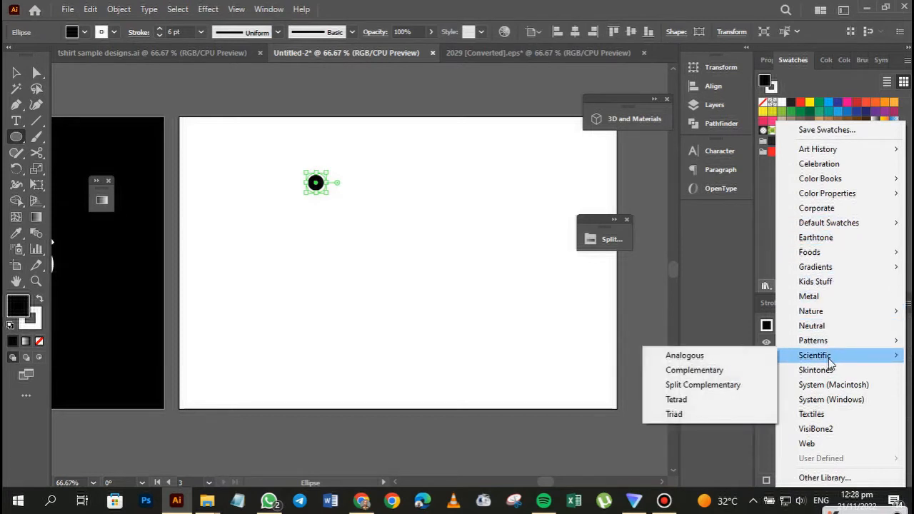
left_click(688, 388)
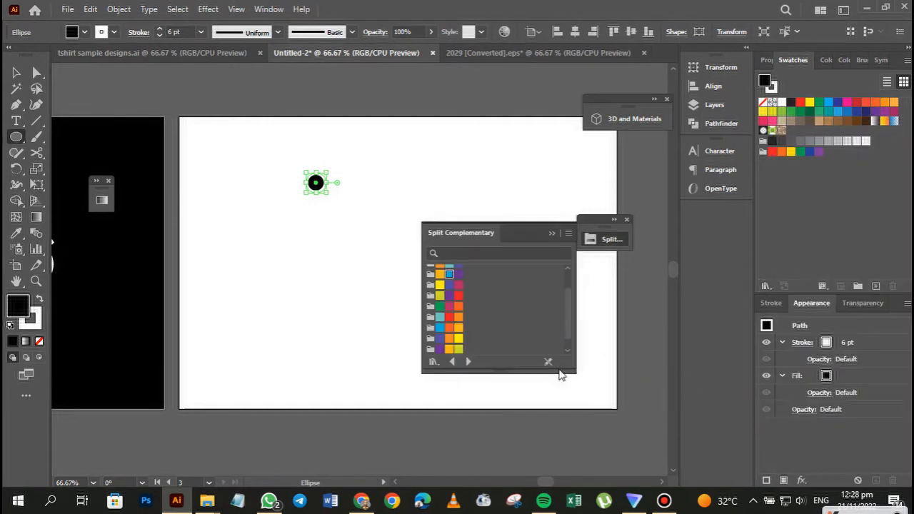
left_click_drag(498, 372, 492, 412)
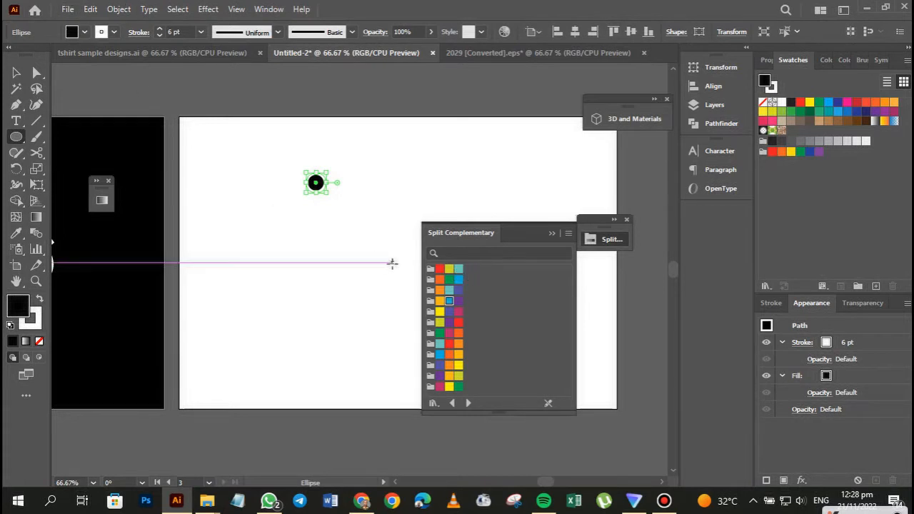
left_click(458, 387)
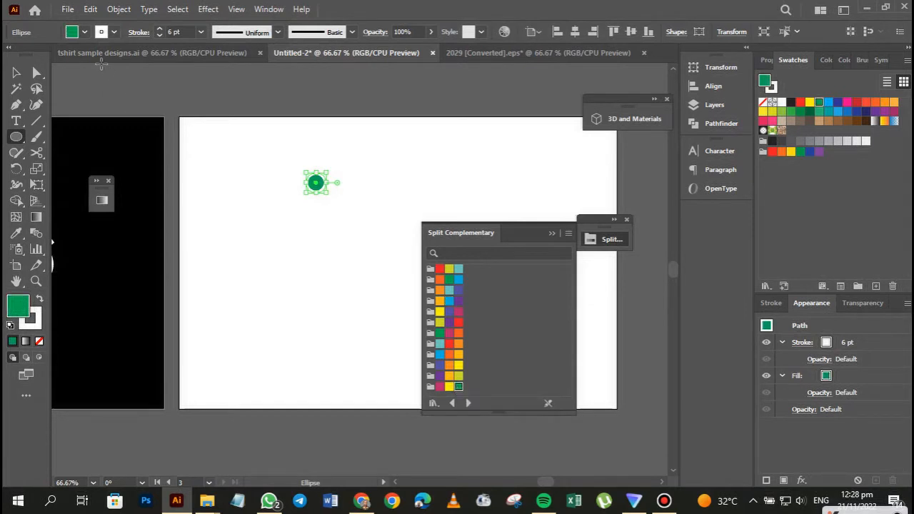
Remove the stroke from the green circle and collapse the Split Complementary swatches.
left_click(114, 34)
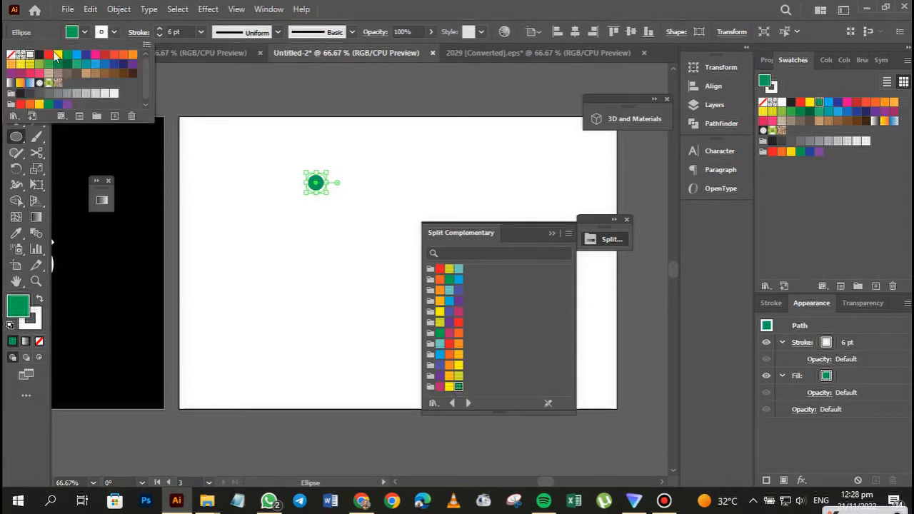
left_click(10, 55)
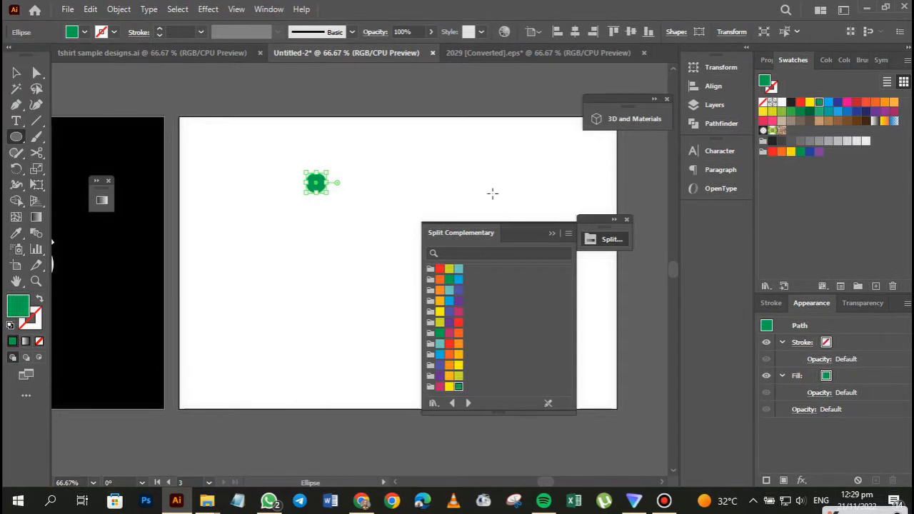
left_click(553, 235)
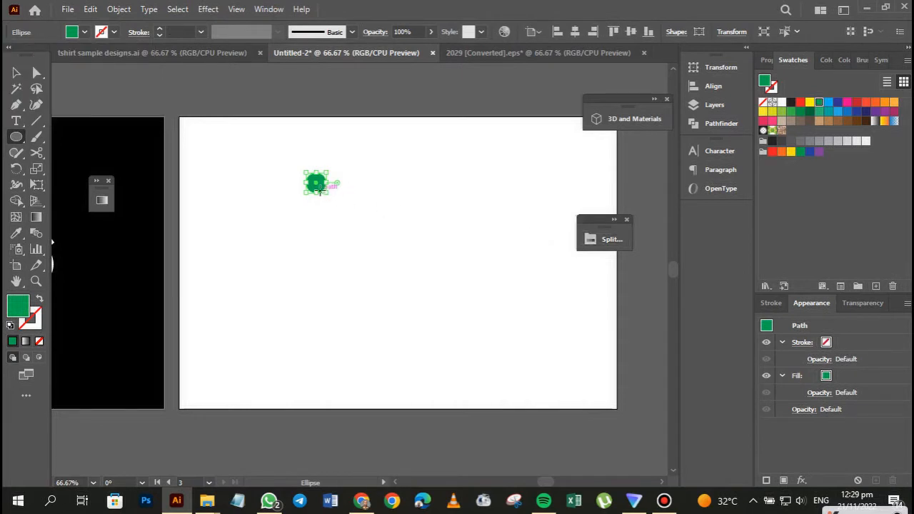
Duplicate the green circle into a row of seven evenly spaced circles curving downward to the right.
left_click(16, 73)
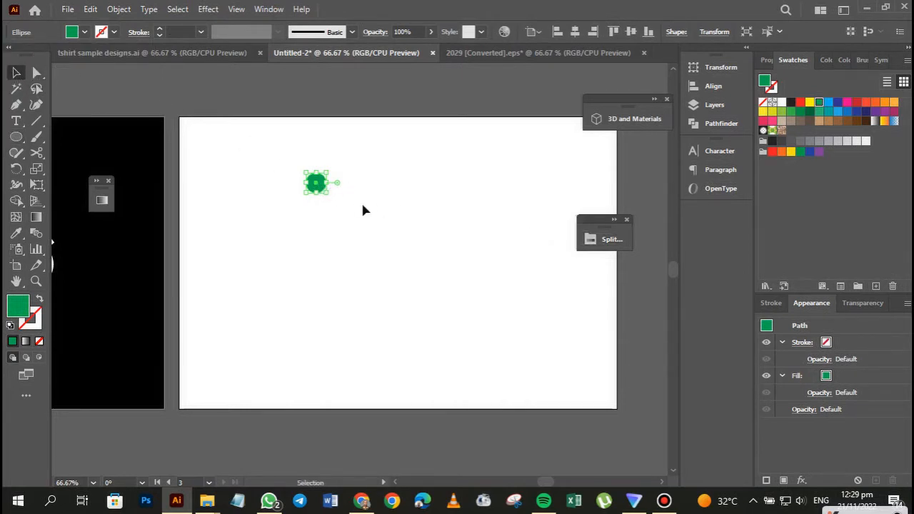
key("ctrl+equal")
key("ctrl+equal")
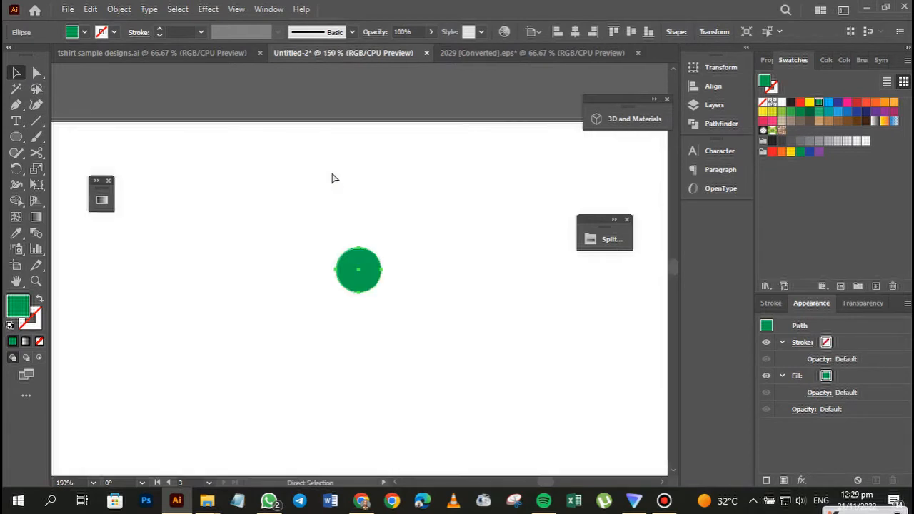
left_click_drag(355, 318, 313, 245)
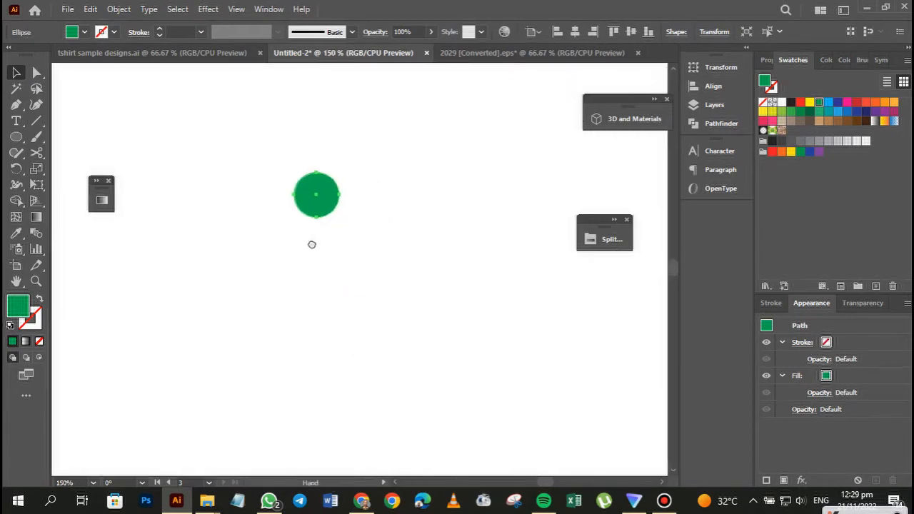
key("ctrl+minus")
left_click_drag(341, 314, 316, 250)
left_click_drag(350, 199, 452, 274)
Add twelve more copies of the circle in rows beneath the arc to form a wing-shaped cluster, and even out their spacing.
left_click_drag(452, 274, 330, 253)
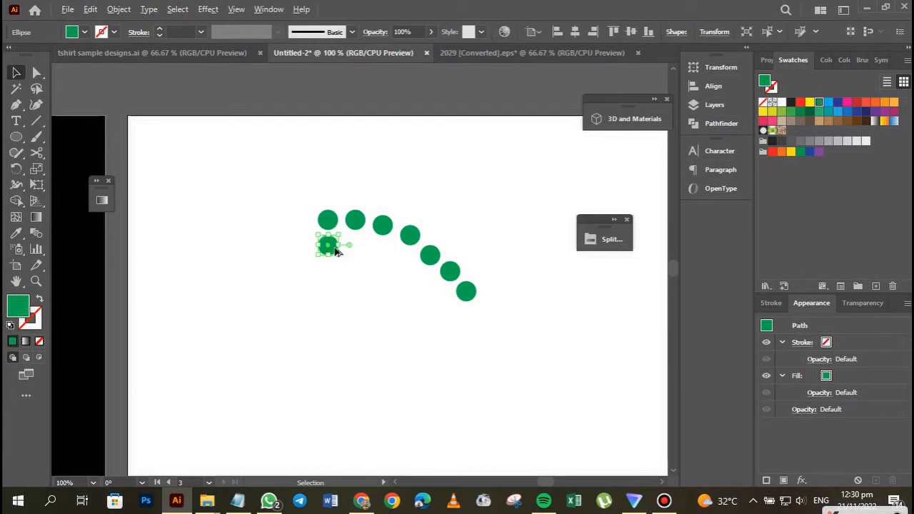
left_click_drag(335, 250, 447, 307)
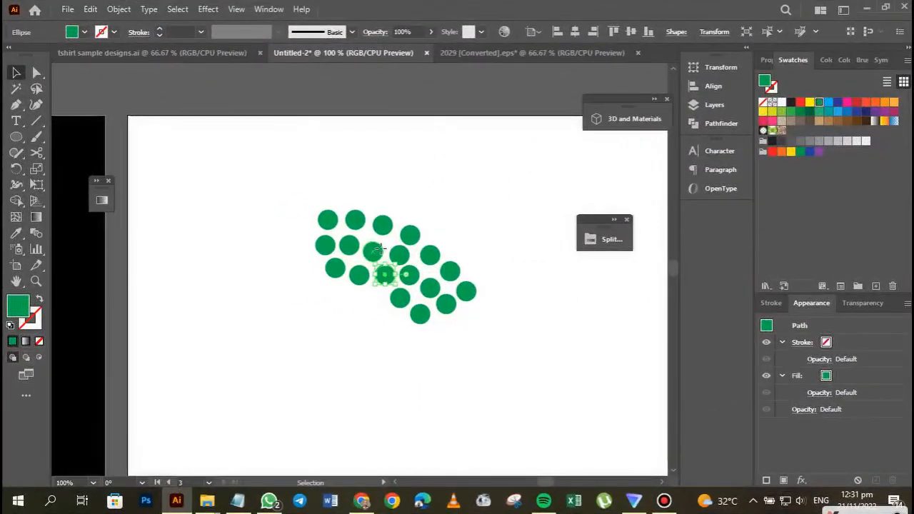
left_click_drag(380, 249, 359, 272)
left_click(352, 248)
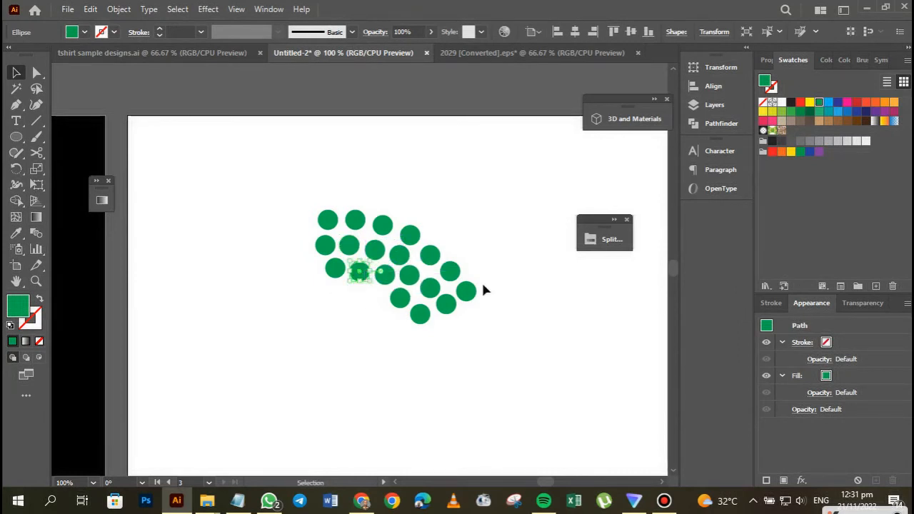
left_click(470, 311)
Fill the six circles in the middle of the cluster with blue from the Split Complementary swatches.
left_click_drag(303, 187, 374, 293)
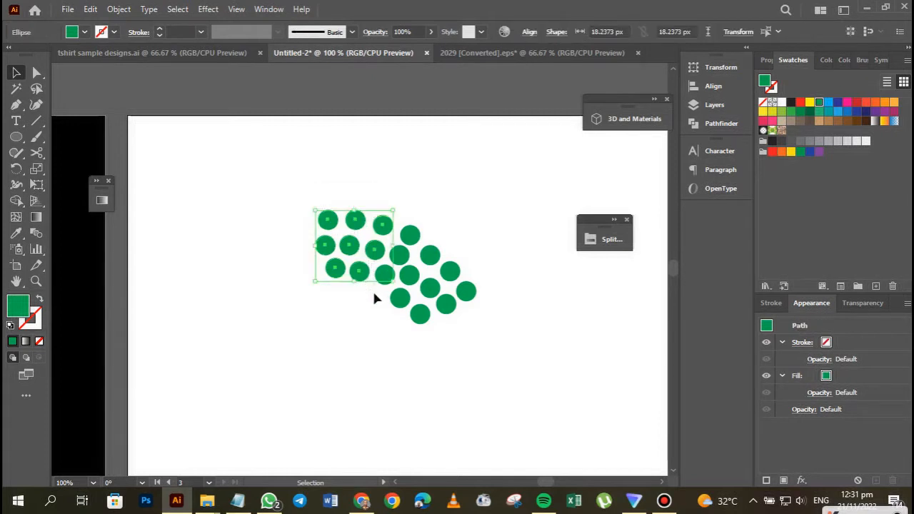
left_click(606, 239)
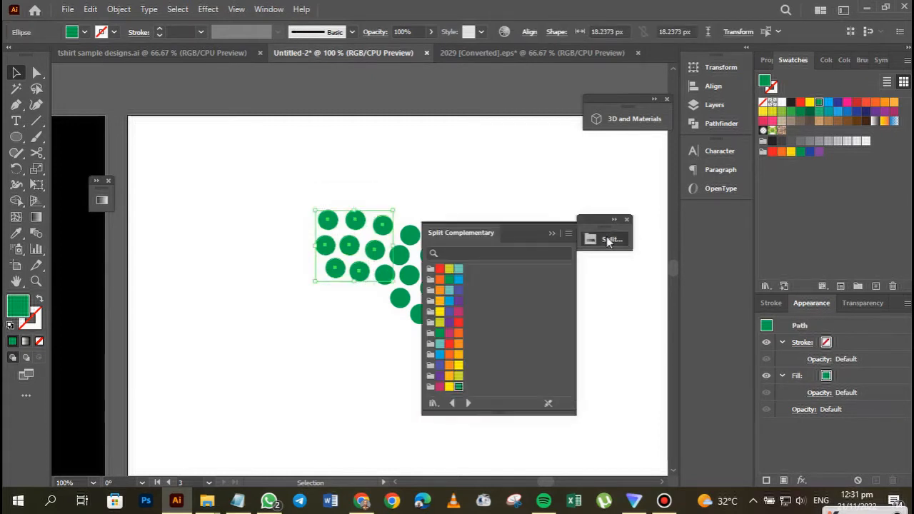
left_click(440, 212)
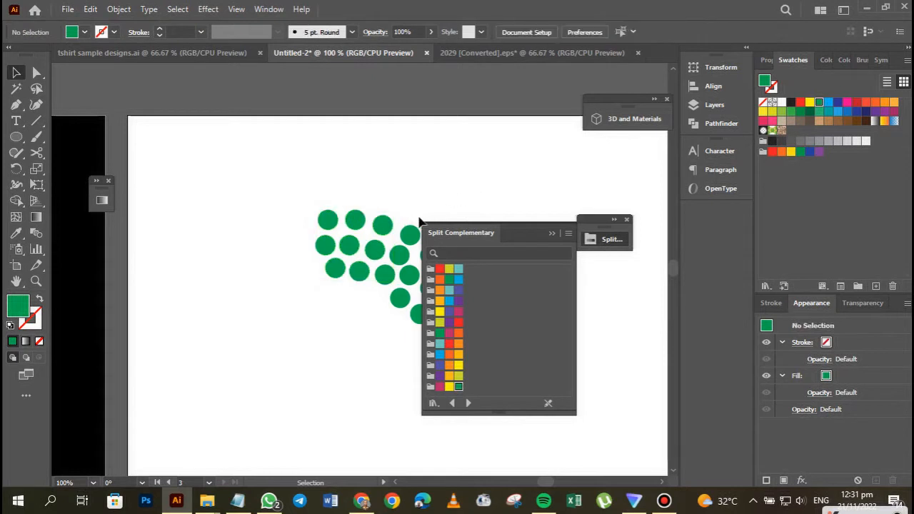
left_click_drag(526, 238, 569, 291)
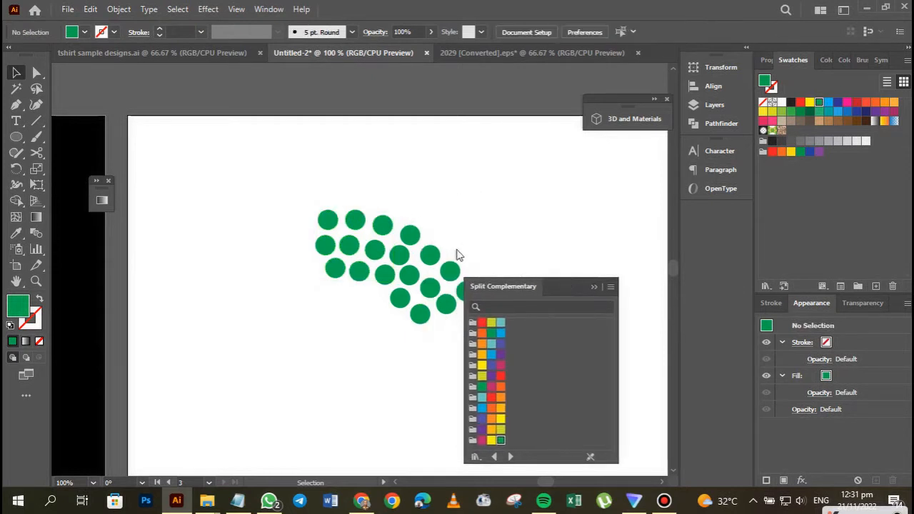
left_click(411, 235)
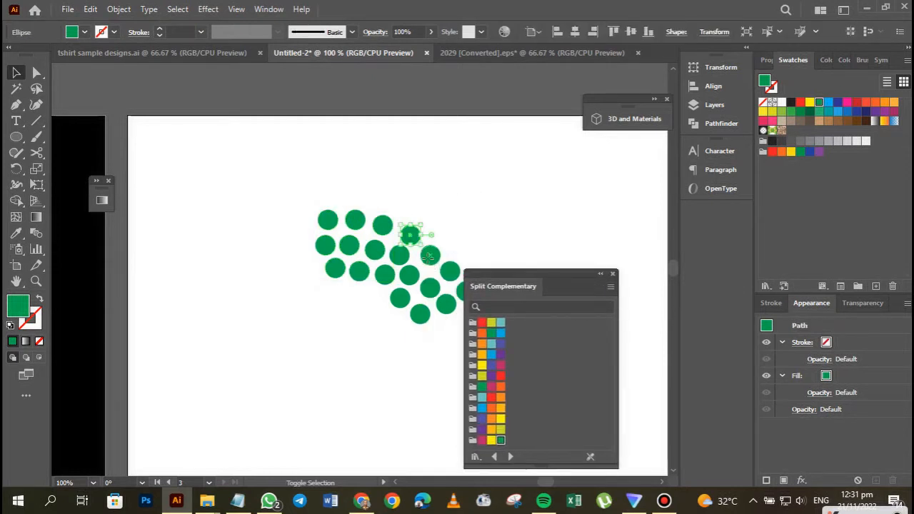
left_click(431, 255, "shift")
left_click(396, 255, "shift")
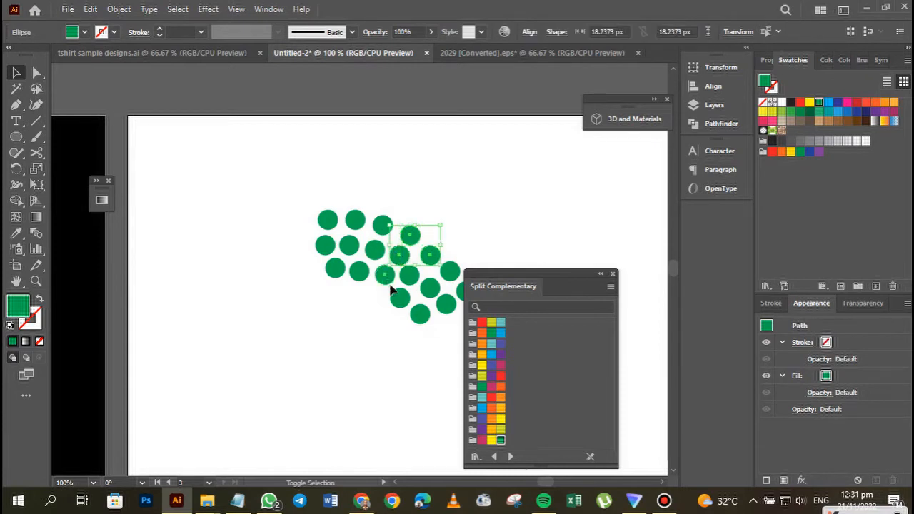
left_click(390, 282, "shift")
left_click(401, 304, "shift")
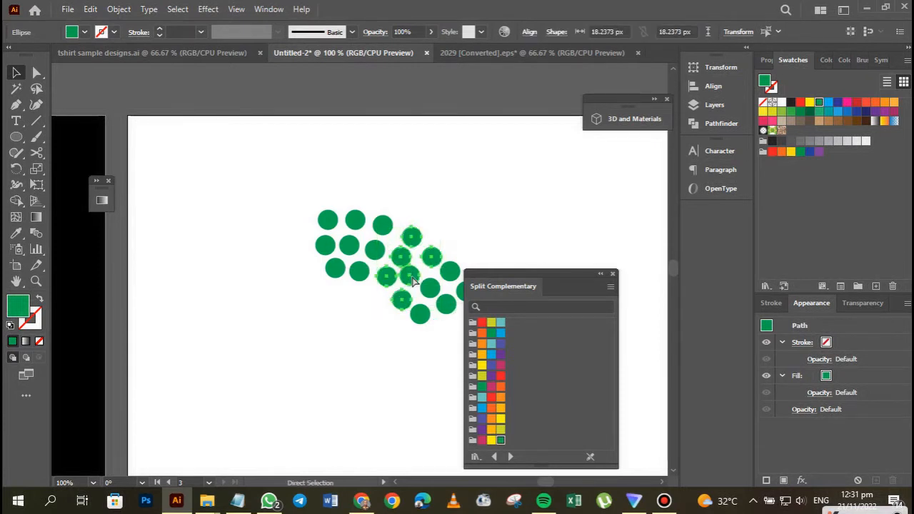
left_click(413, 280, "shift")
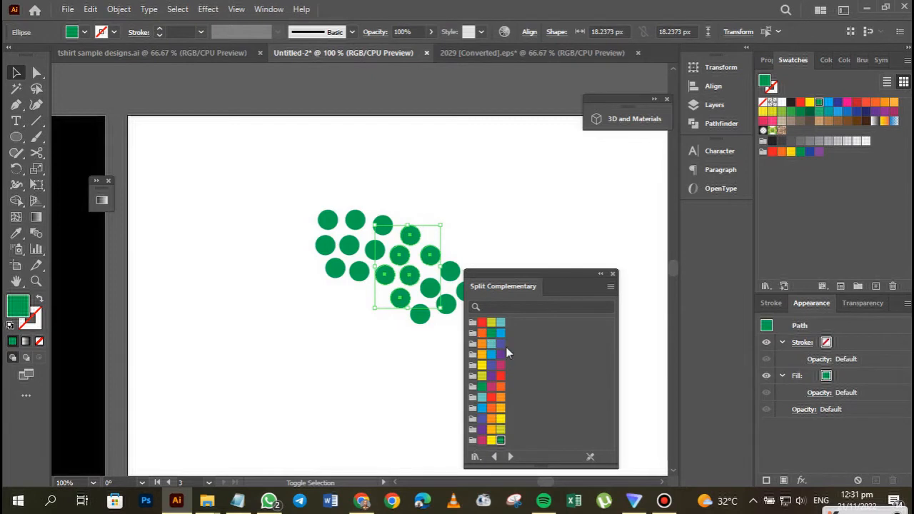
left_click(481, 408)
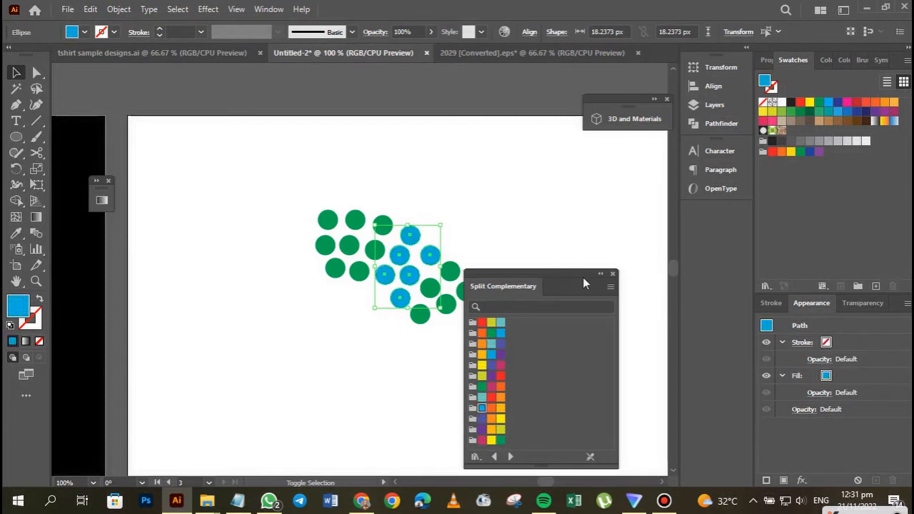
left_click(601, 273)
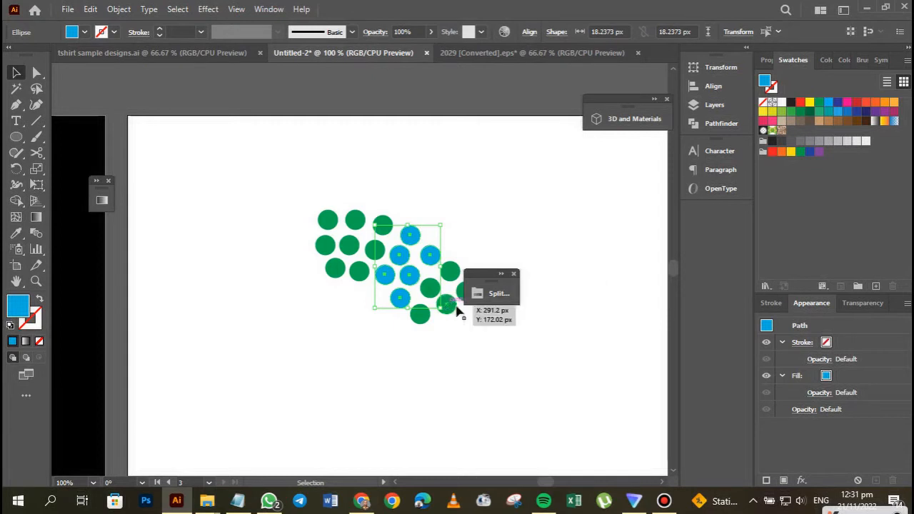
left_click_drag(489, 273, 575, 234)
left_click(487, 317)
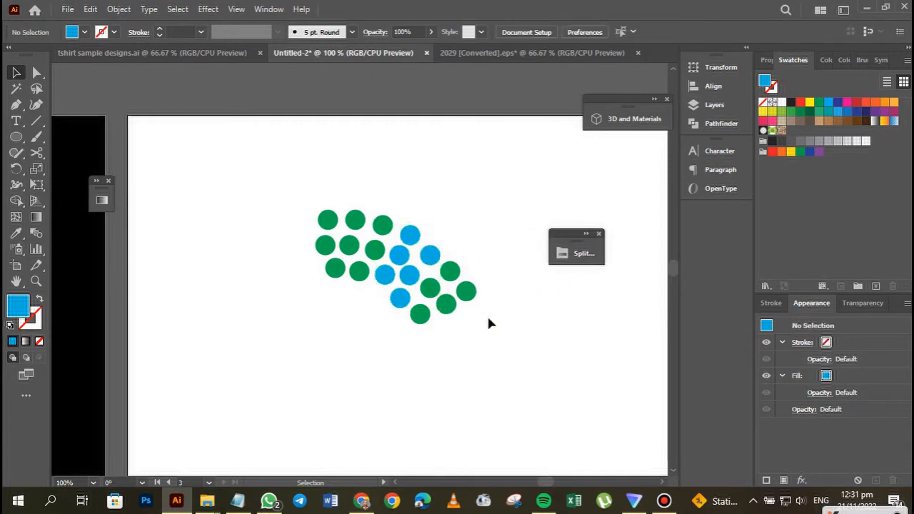
Fill the five circles at the cluster's lower-right end with light orange from the Split Complementary swatches.
left_click_drag(489, 323, 436, 281)
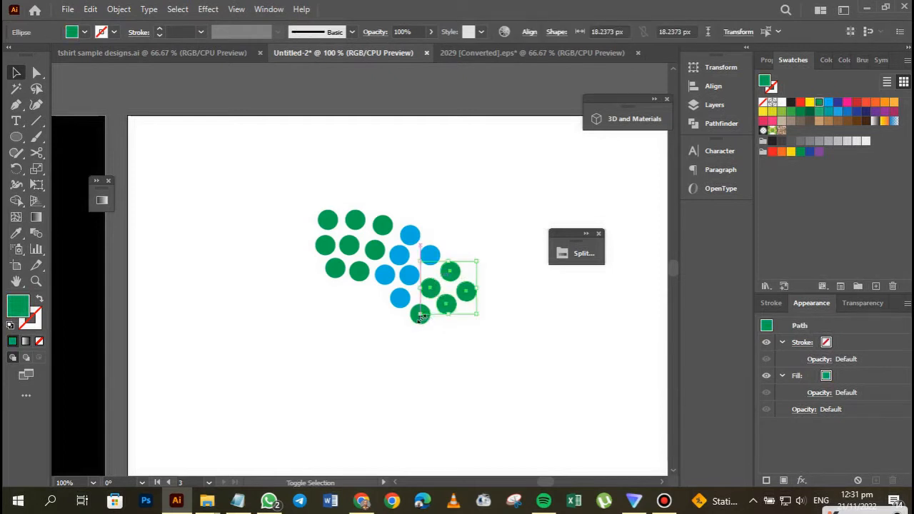
left_click(584, 262)
left_click_drag(492, 246, 585, 218)
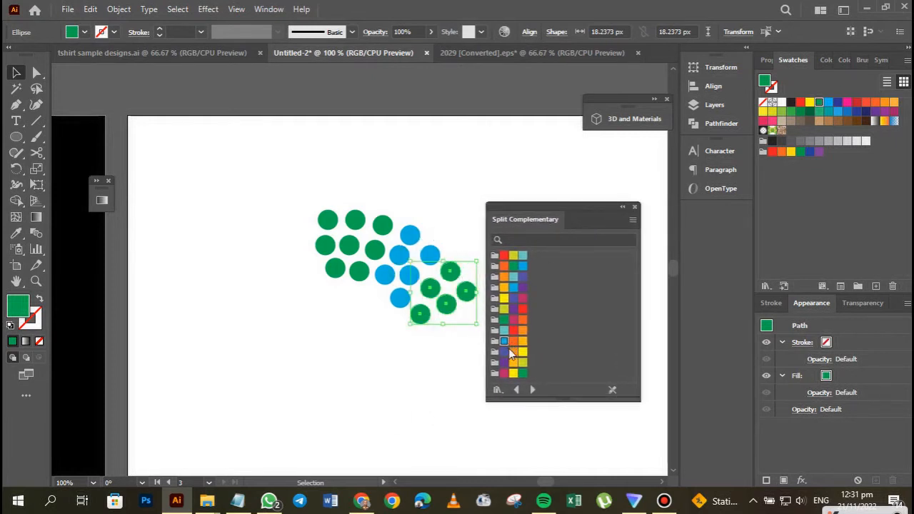
left_click(505, 267)
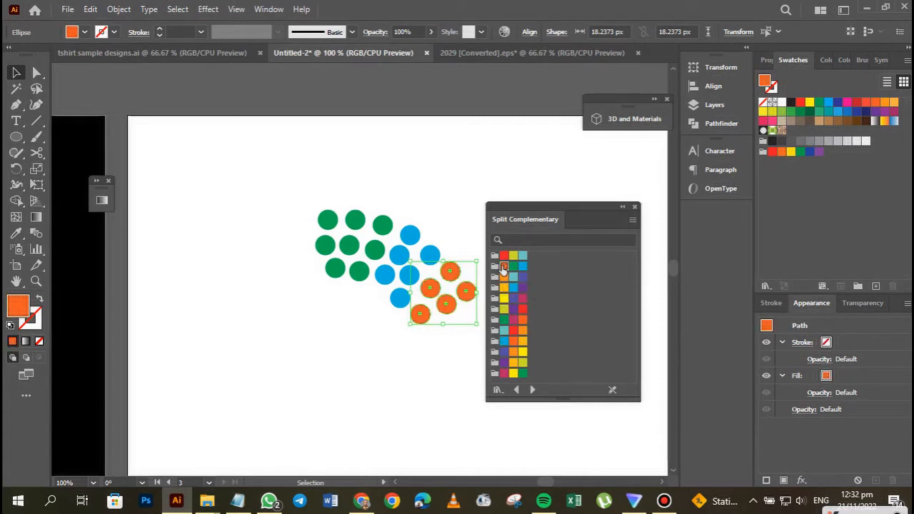
left_click(505, 278)
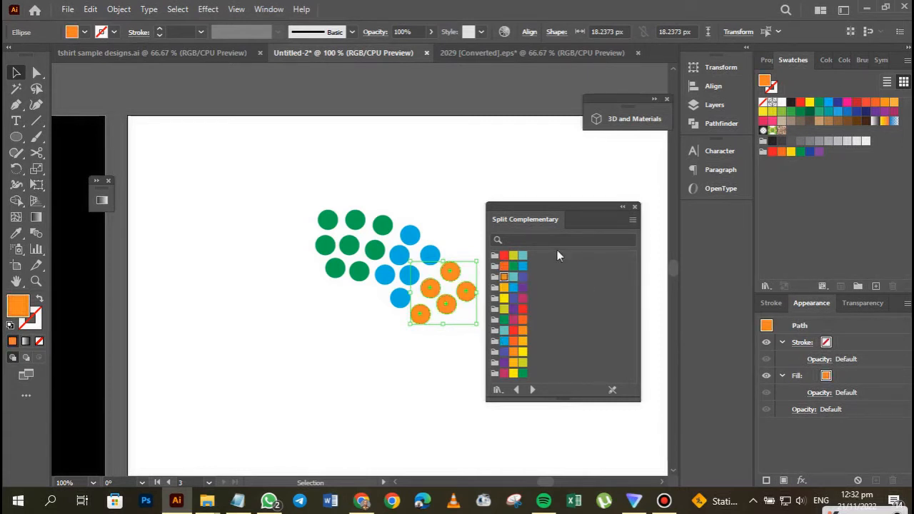
left_click(622, 207)
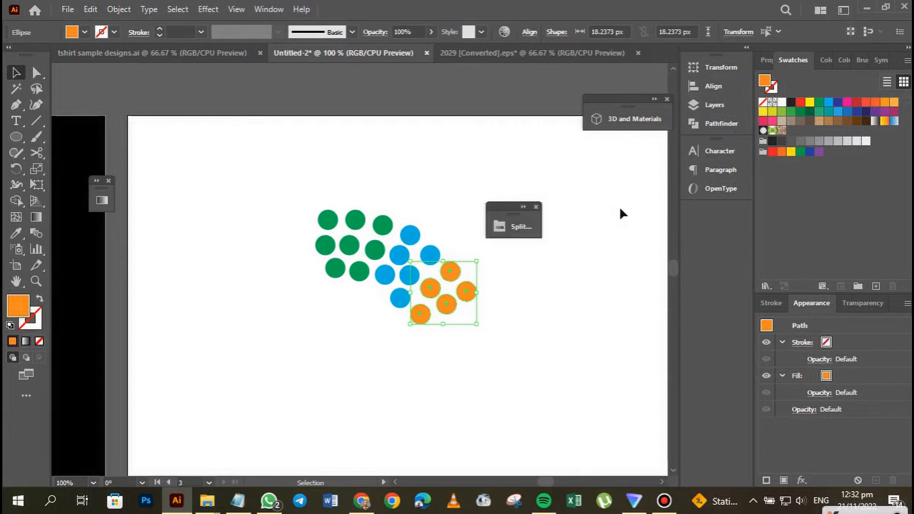
left_click(546, 268)
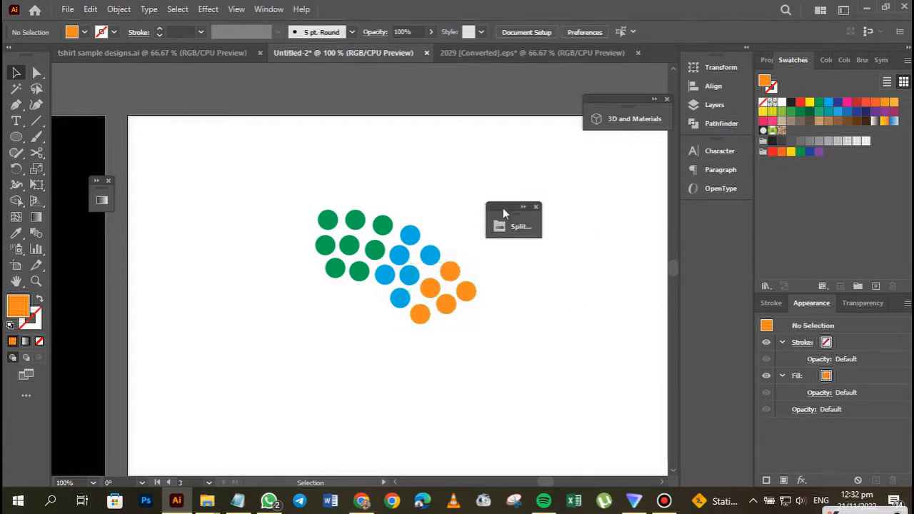
left_click_drag(503, 208, 560, 185)
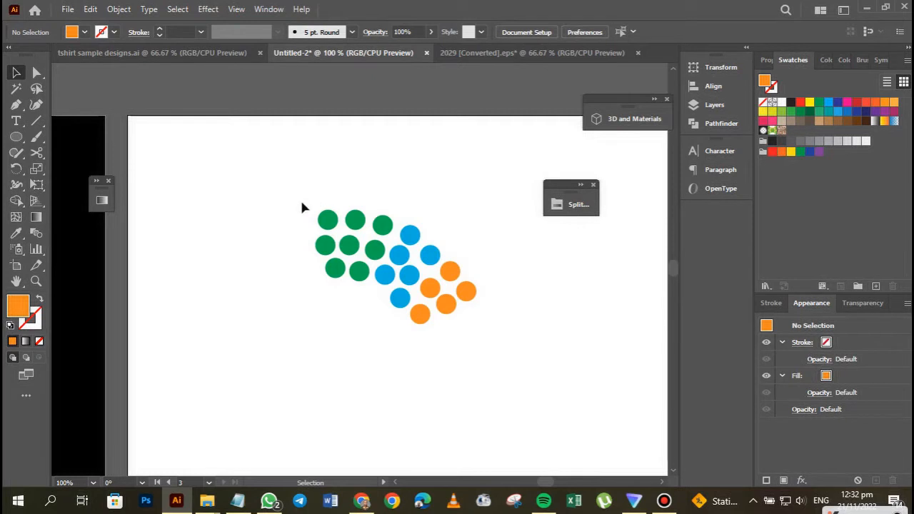
Fill the three green circles bordering the blue ones with yellow-green from the Split Complementary swatches.
left_click_drag(296, 188, 494, 370)
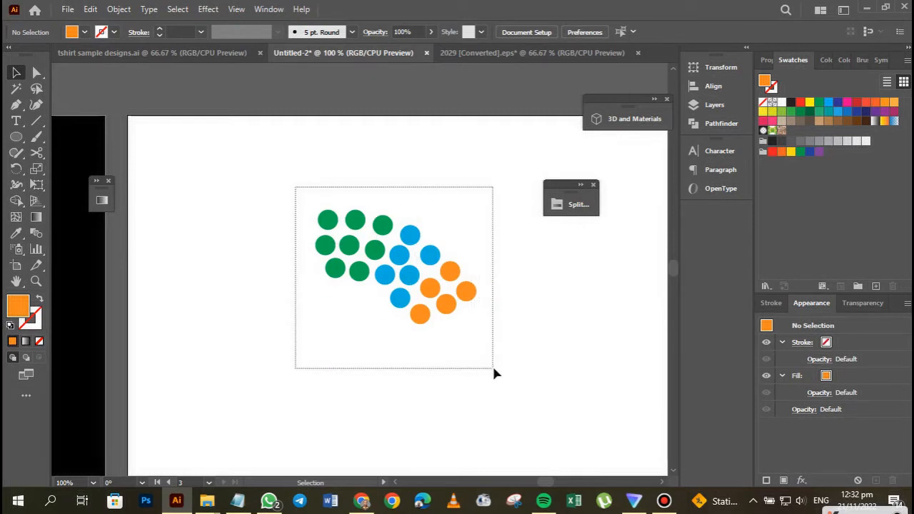
left_click_drag(493, 369, 300, 203)
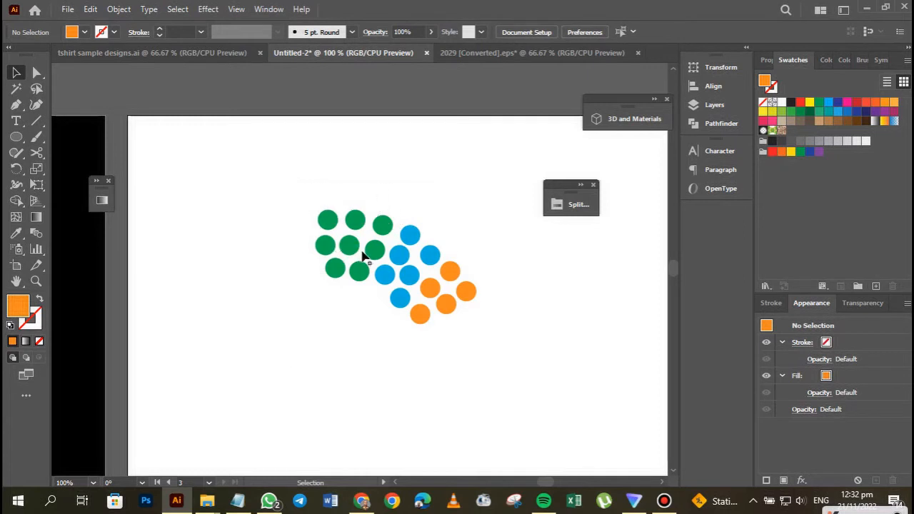
left_click_drag(373, 251, 376, 252)
left_click(383, 225, "shift")
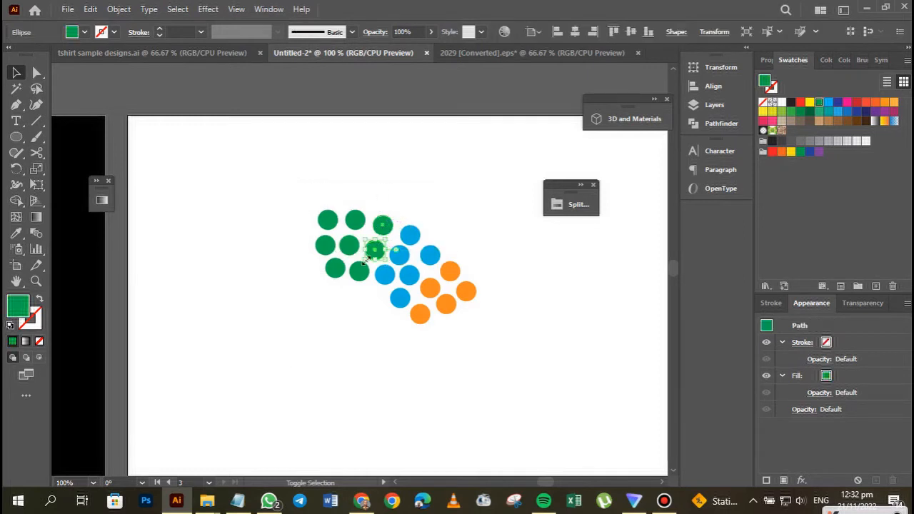
left_click(366, 277, "shift")
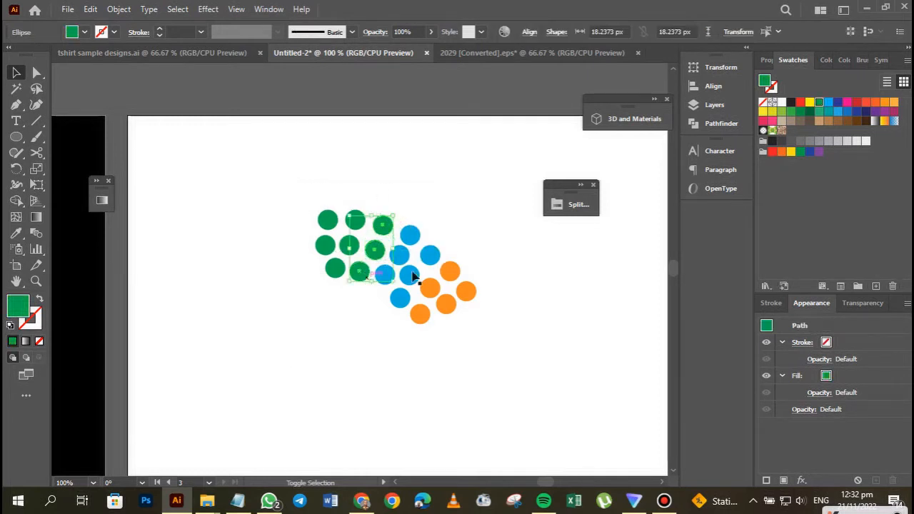
left_click(574, 209)
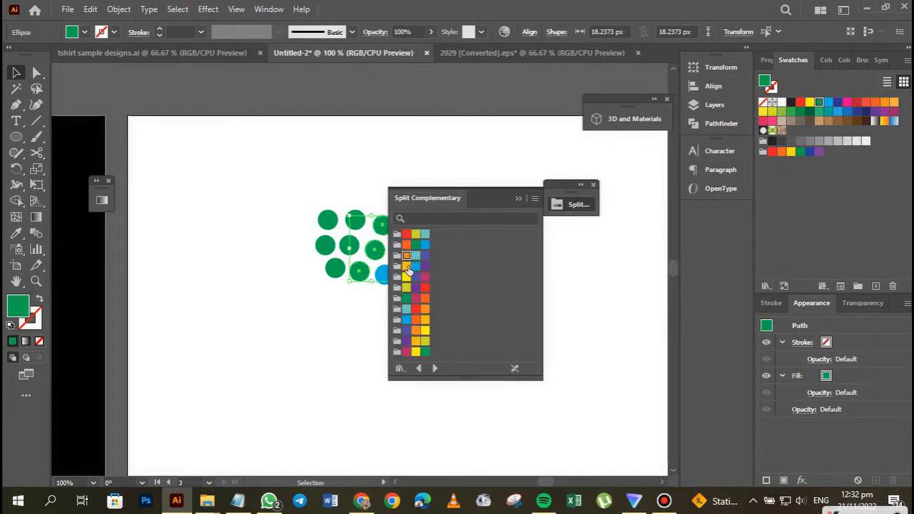
left_click_drag(459, 199, 533, 221)
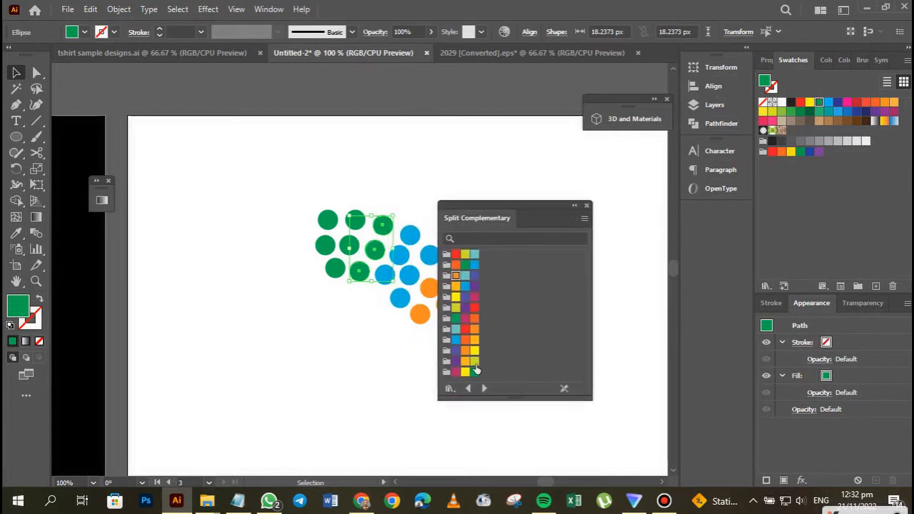
left_click(456, 308)
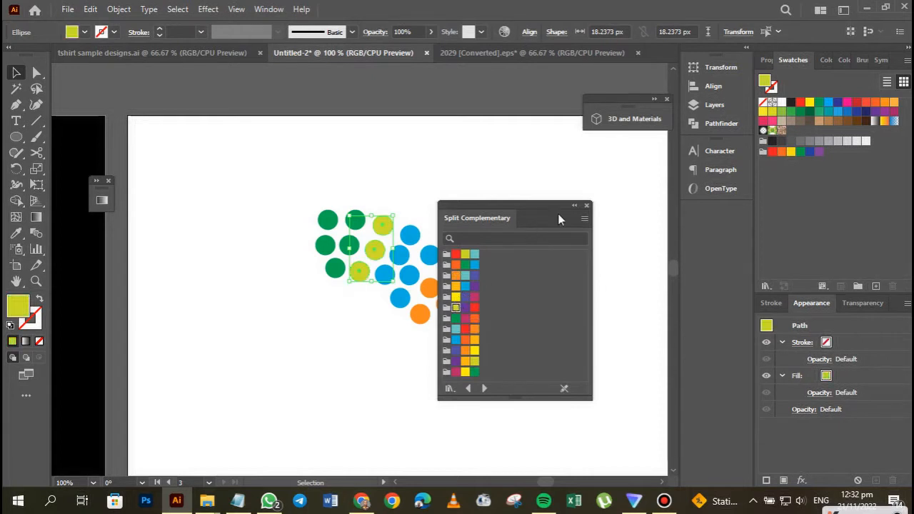
left_click(575, 207)
left_click(526, 286)
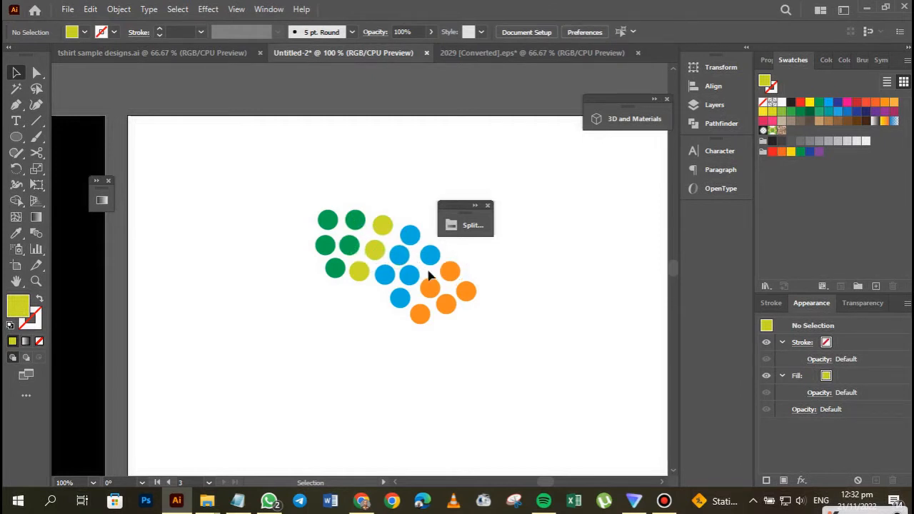
left_click_drag(459, 211, 588, 185)
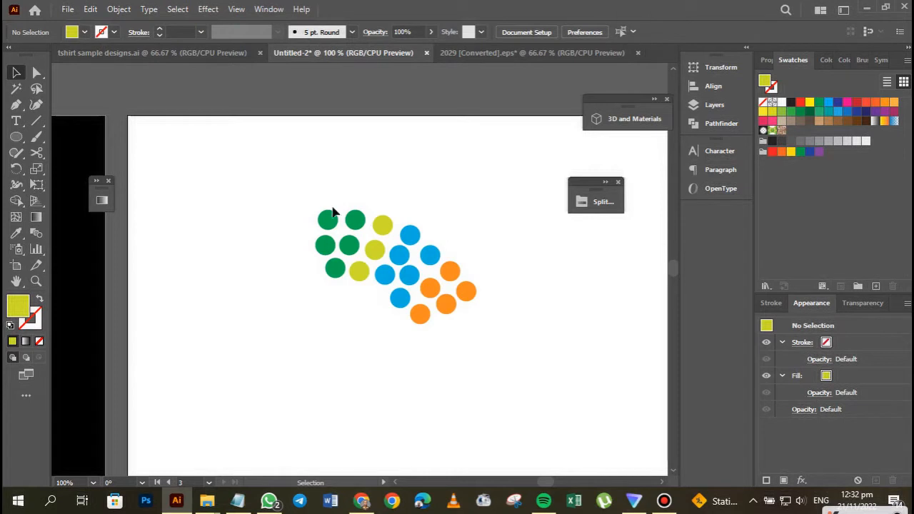
left_click_drag(306, 179, 509, 381)
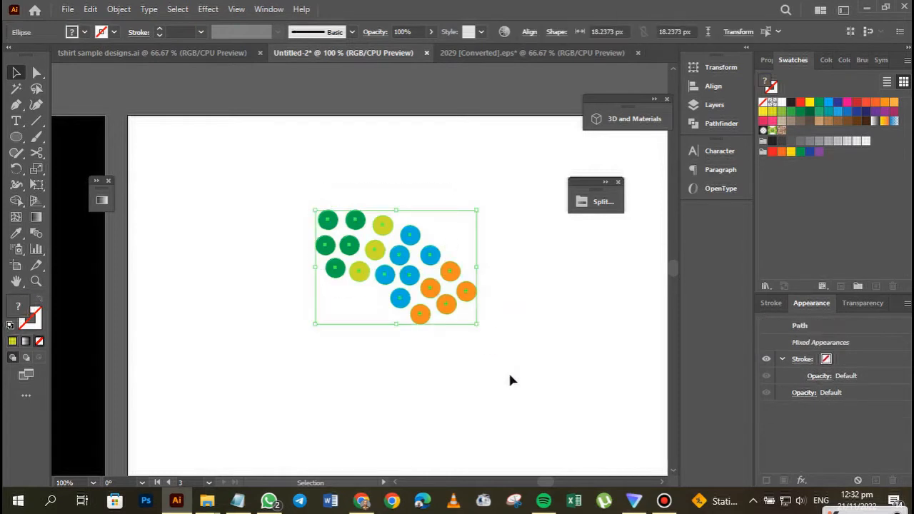
key("ctrl+g")
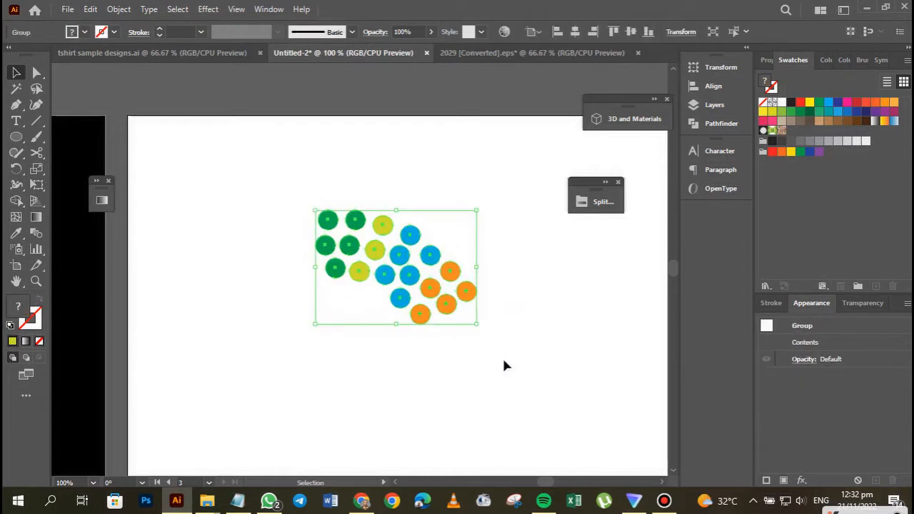
key("ctrl+z")
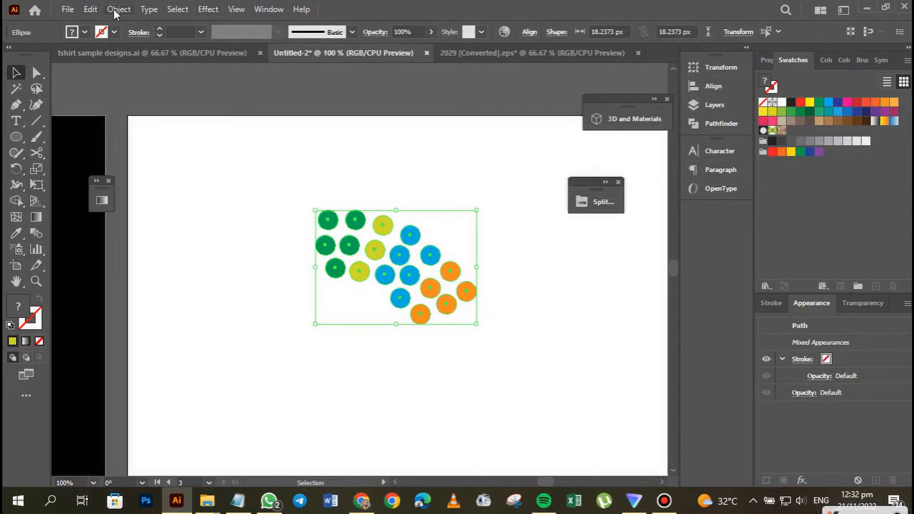
left_click(116, 9)
mouse_move(90, 10)
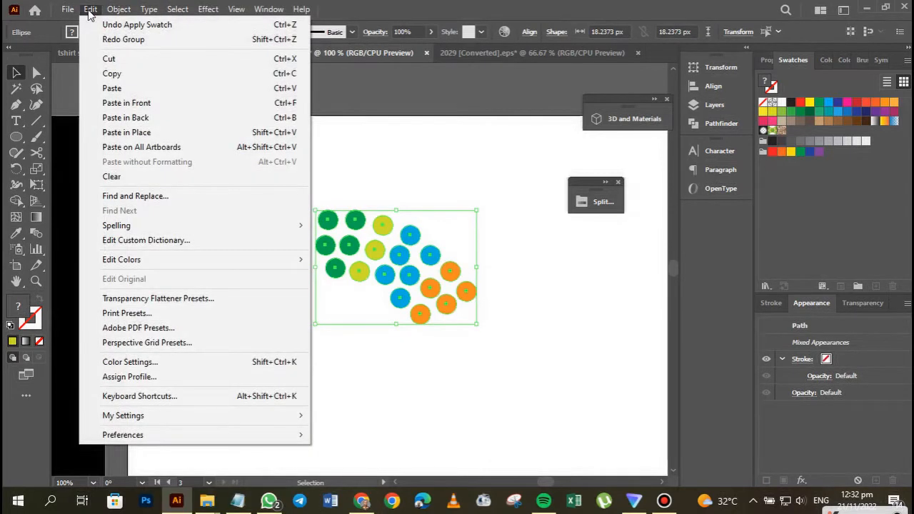
left_click(338, 168)
Group all the coloured circles and select the new group under Layer 3 in the layer list.
left_click_drag(300, 180, 540, 357)
key("ctrl+g")
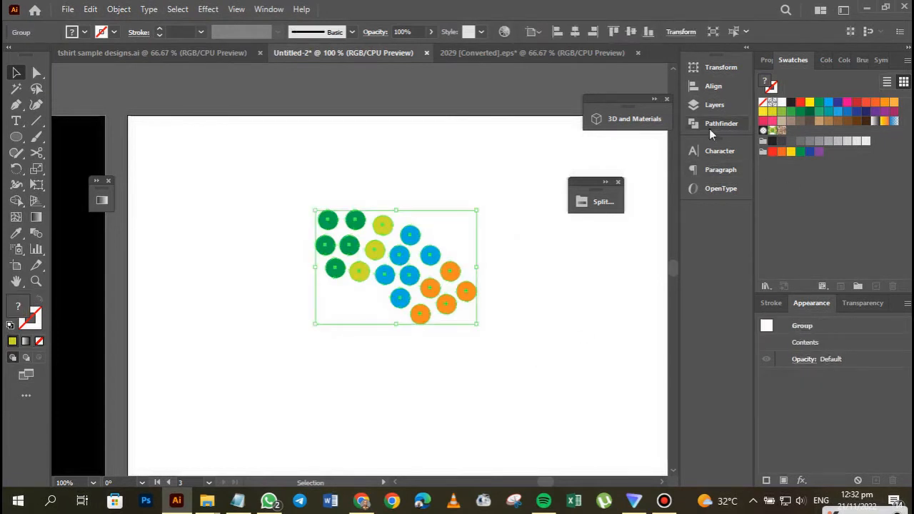
left_click(711, 107)
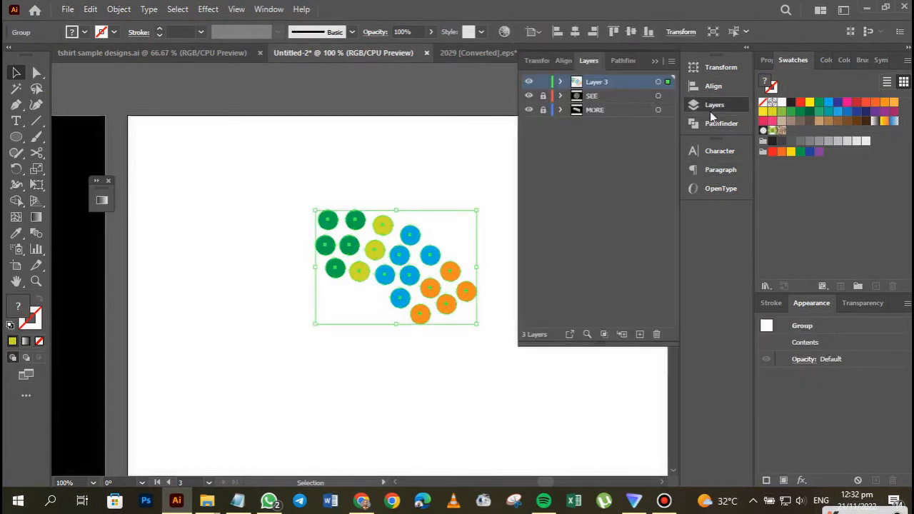
left_click(561, 81)
left_click(620, 97)
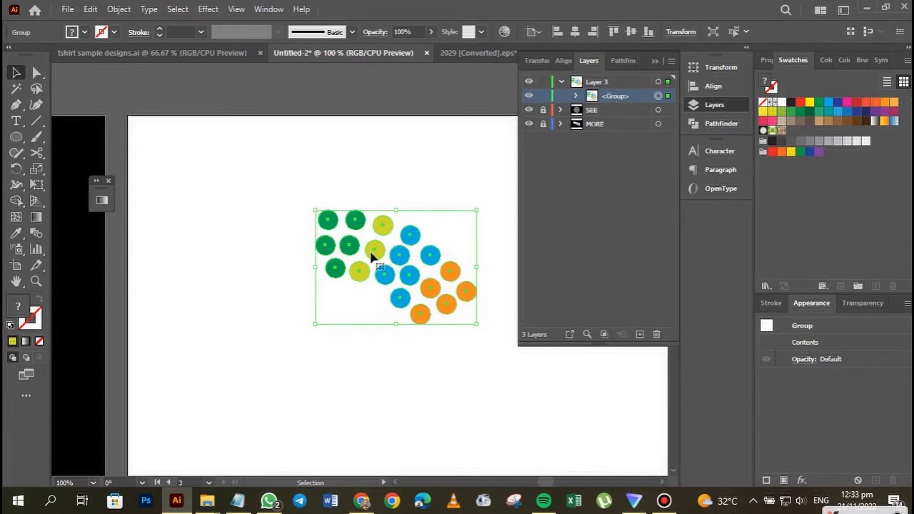
Copy the circle group, paste the copy directly behind the original, and lock the front group.
key("a")
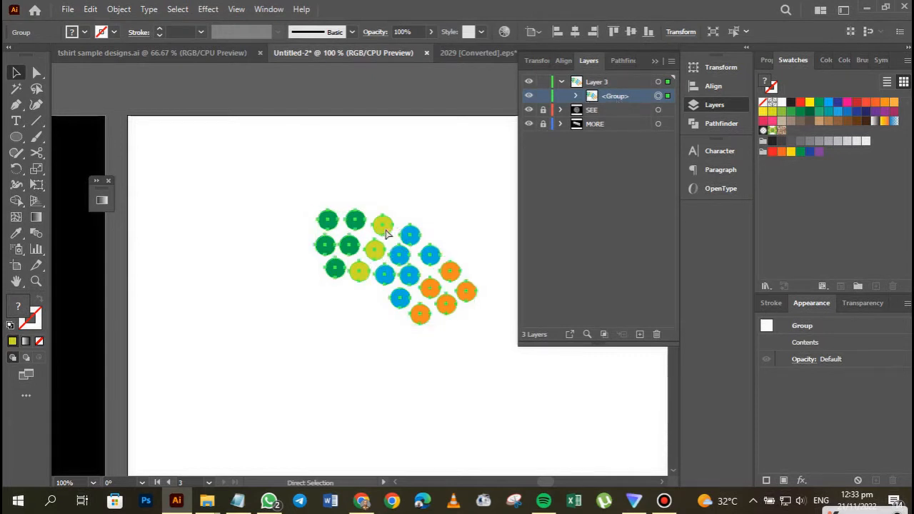
key("ctrl+b")
key("v")
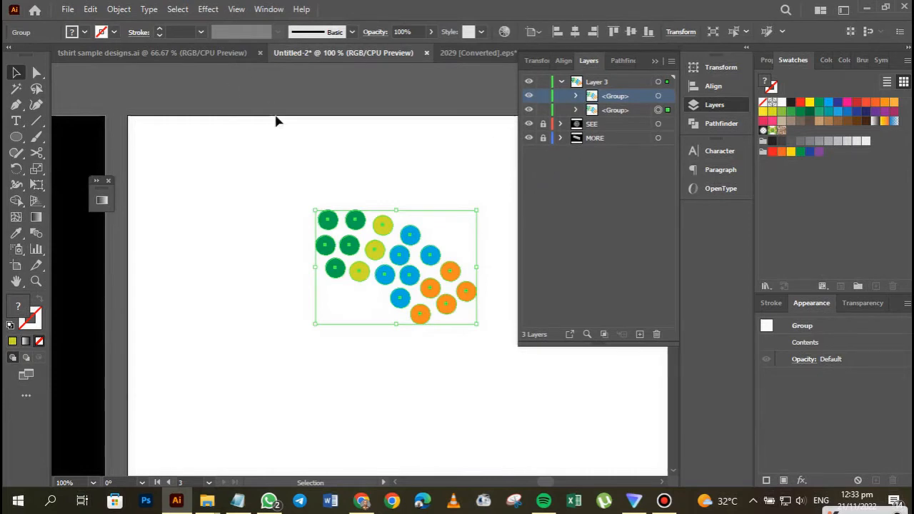
key("ctrl+g")
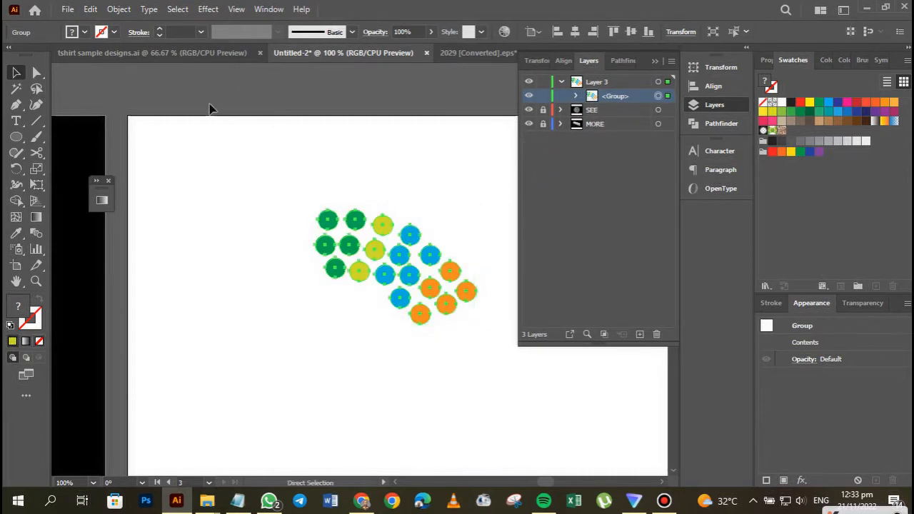
left_click(94, 13)
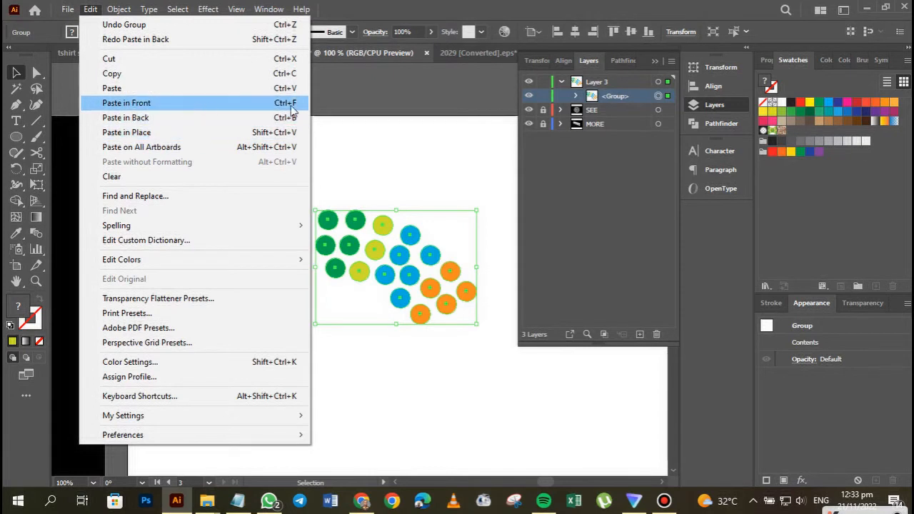
left_click(245, 118)
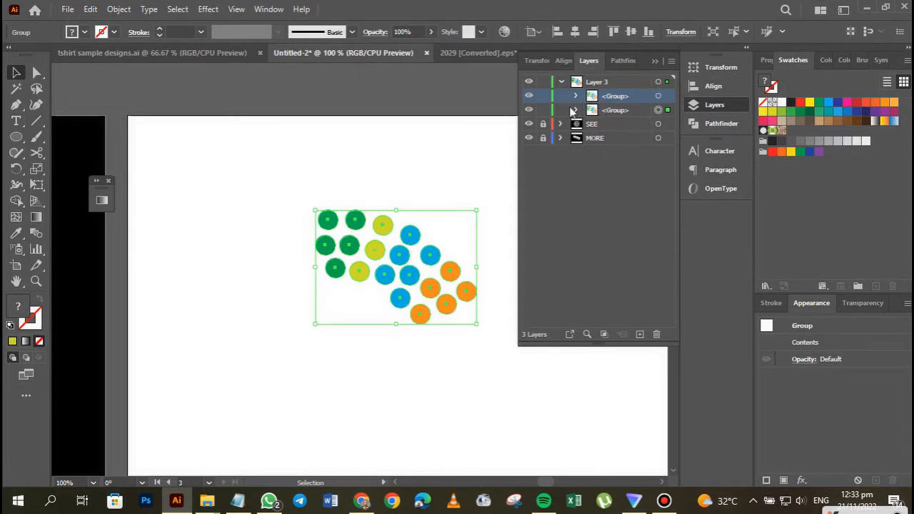
left_click(643, 109)
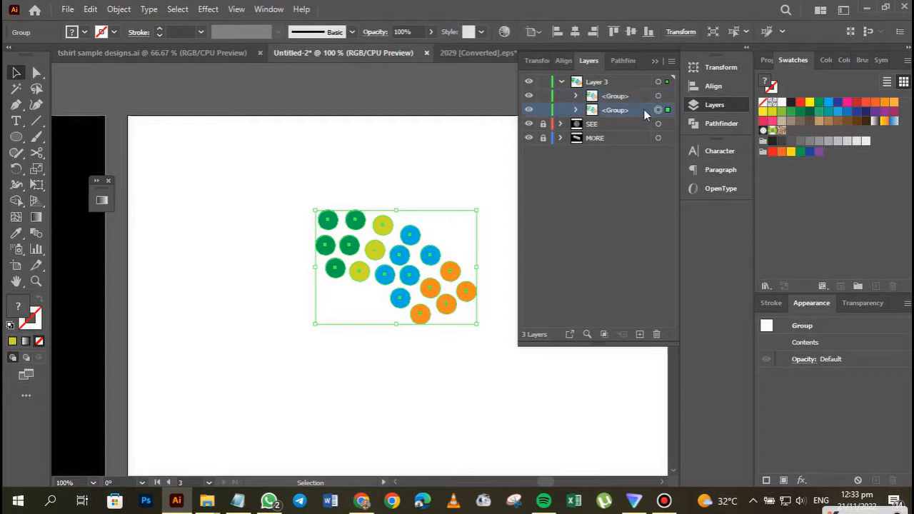
left_click(543, 95)
left_click(653, 62)
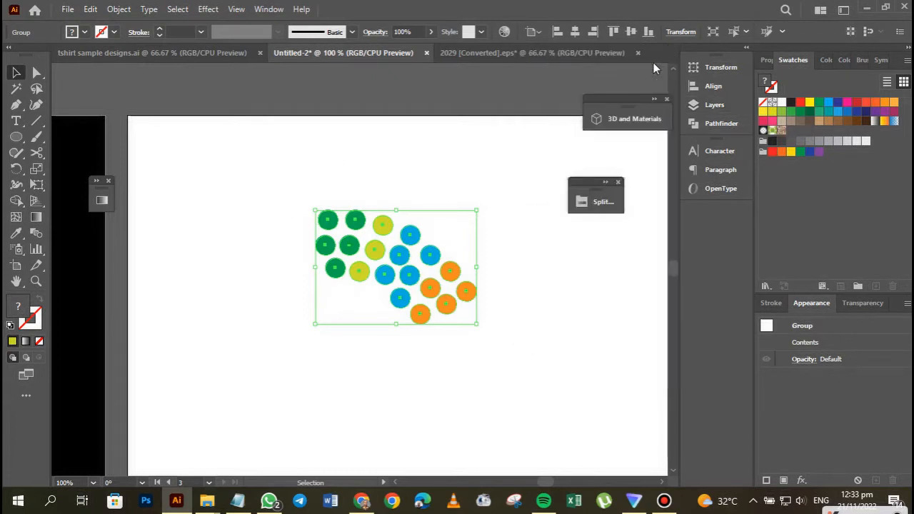
left_click_drag(581, 188, 604, 188)
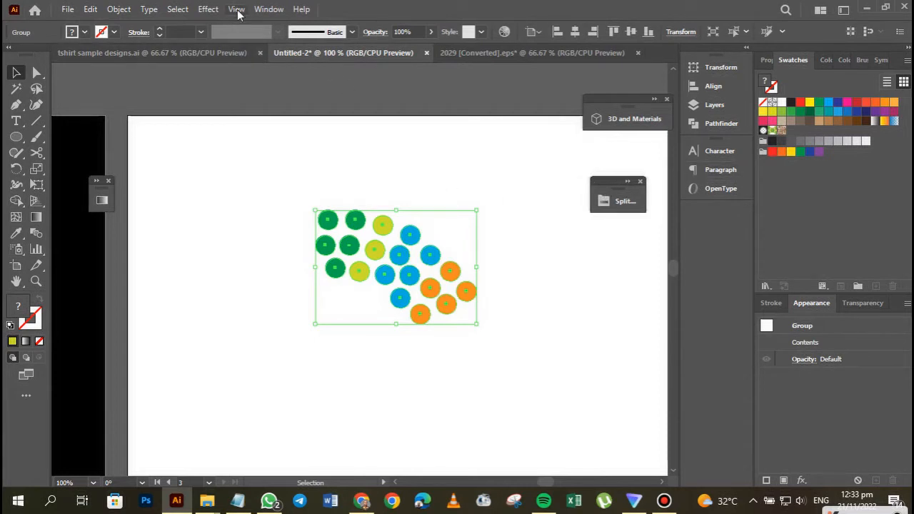
Start a Transform effect on the back group and set it to 30 copies.
left_click(207, 13)
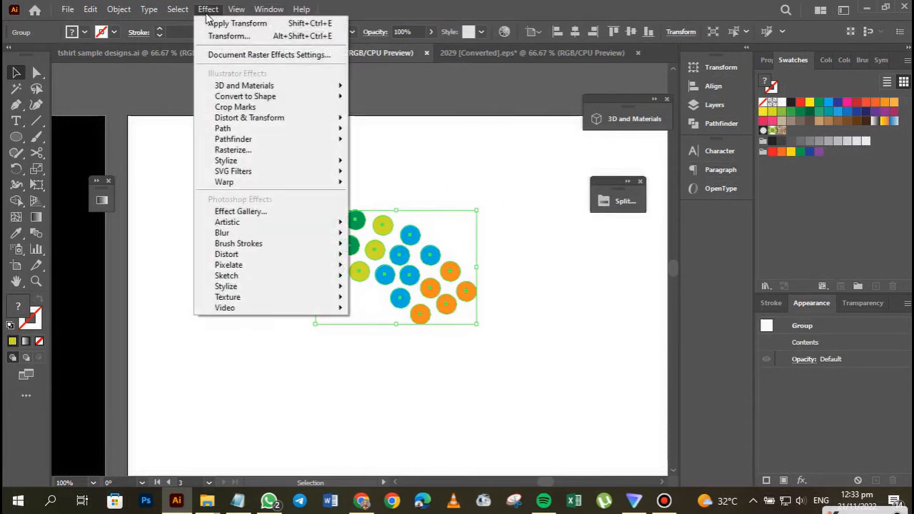
mouse_move(242, 120)
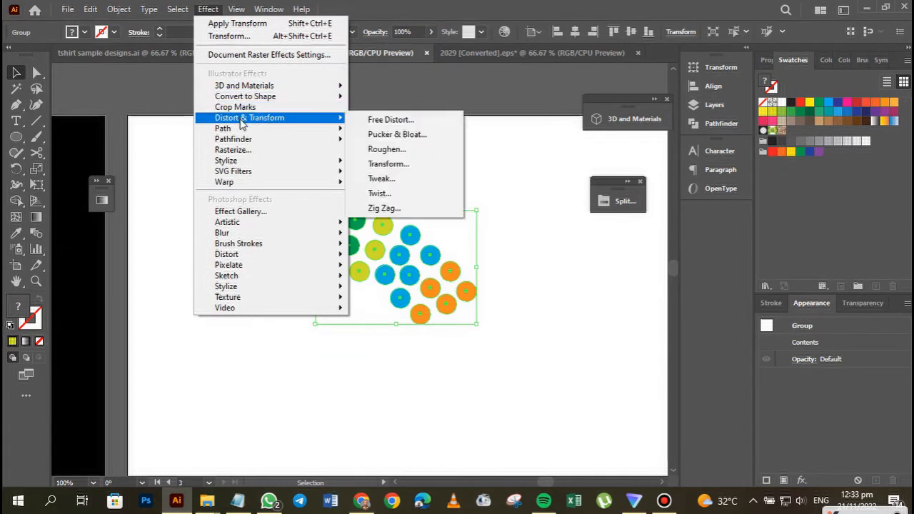
left_click(398, 166)
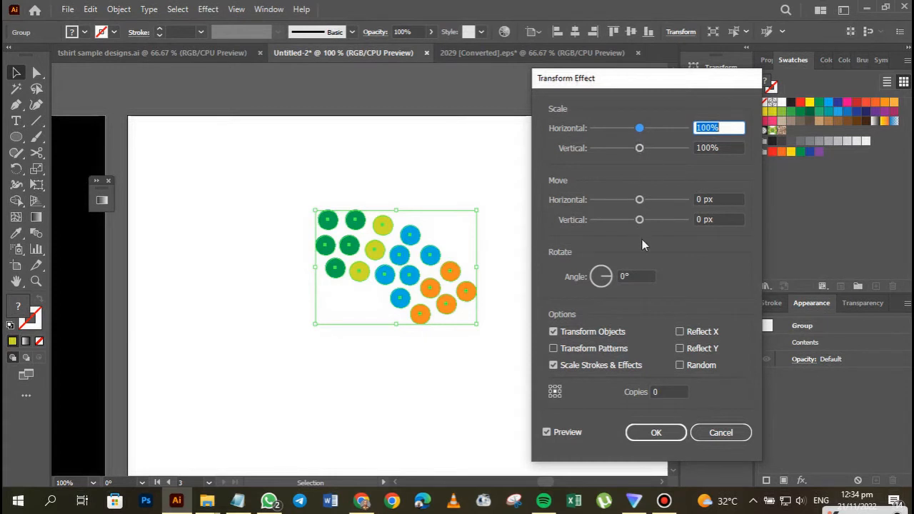
left_click(666, 392)
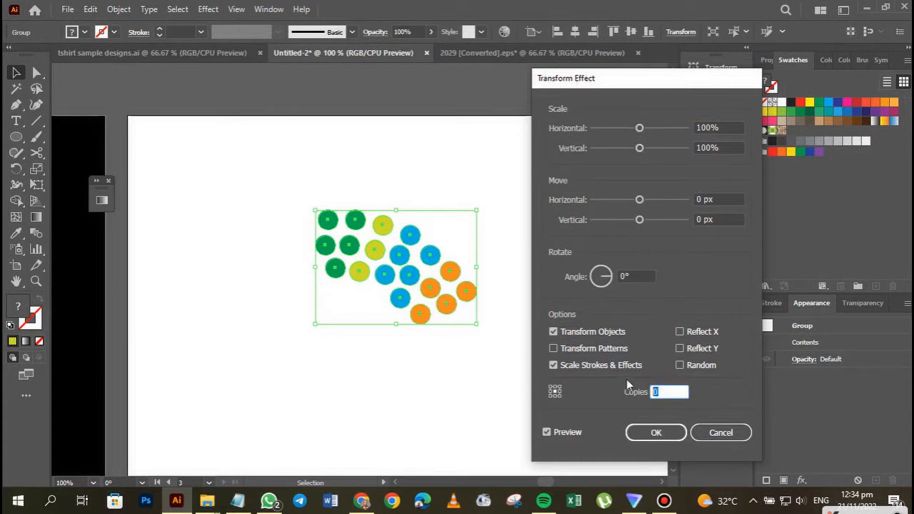
type("30")
key("Tab")
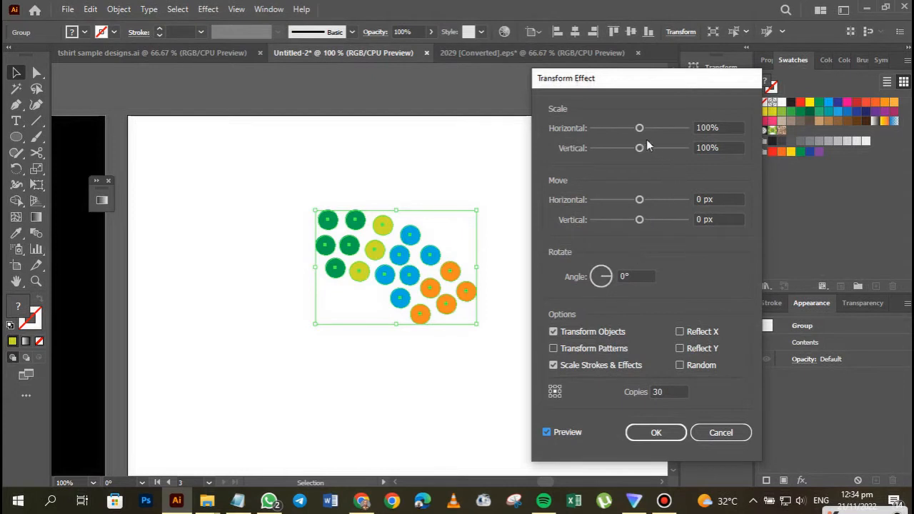
Set the effect's scale to 97% horizontal and 89% vertical and its move to -5 px horizontal and -1 px vertical, and apply it.
left_click_drag(641, 130, 638, 130)
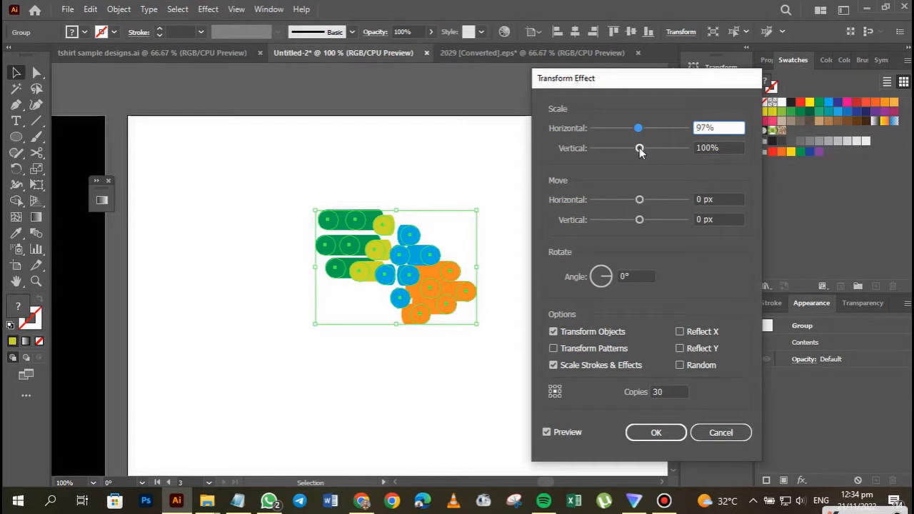
left_click_drag(641, 150, 637, 155)
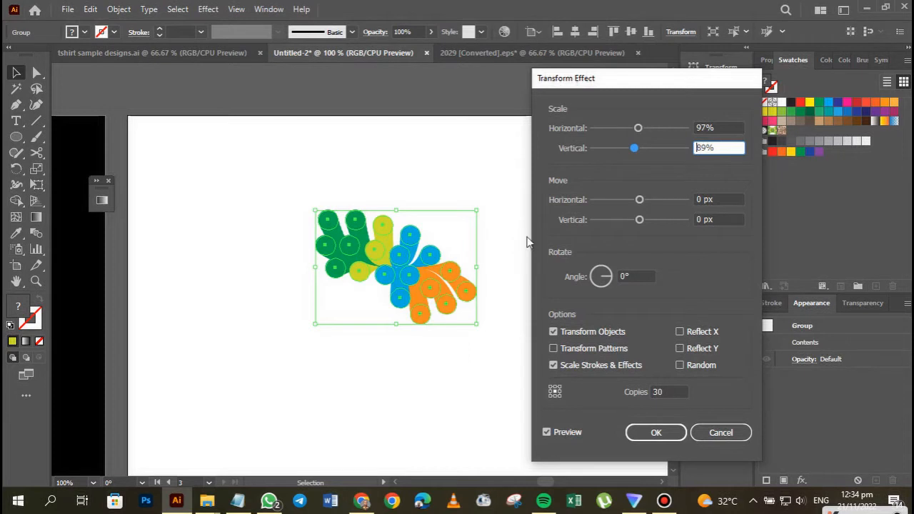
left_click_drag(639, 199, 638, 203)
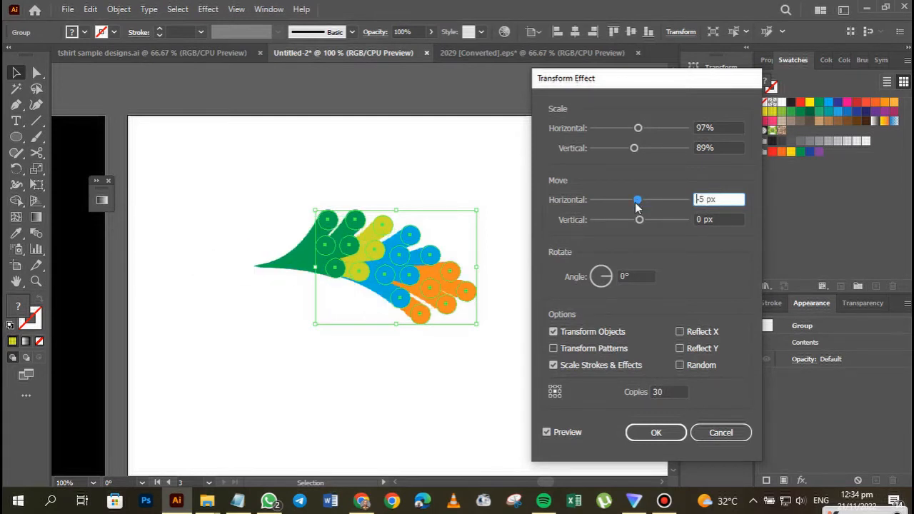
left_click_drag(640, 222, 640, 223)
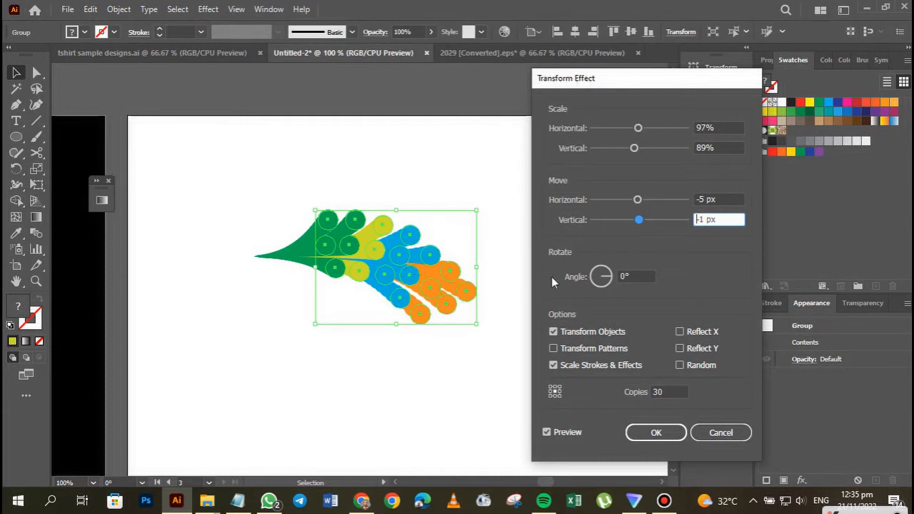
left_click(667, 433)
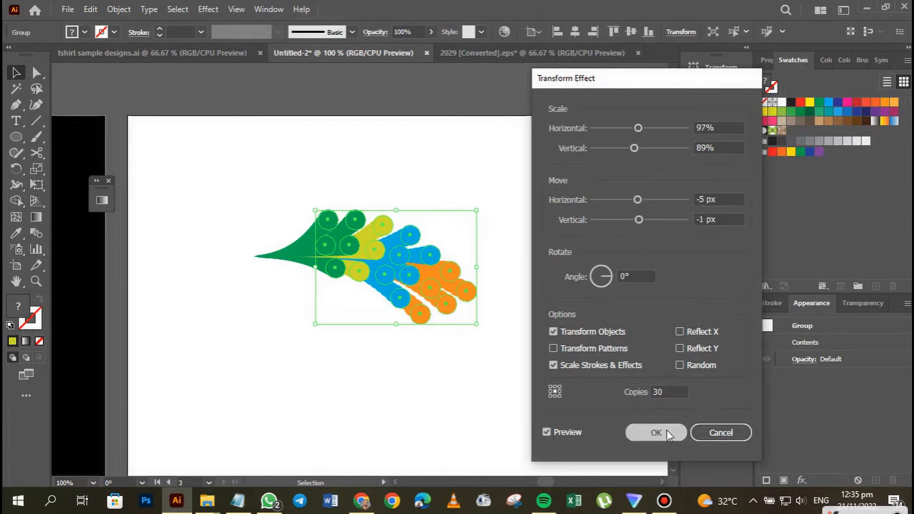
left_click(431, 33)
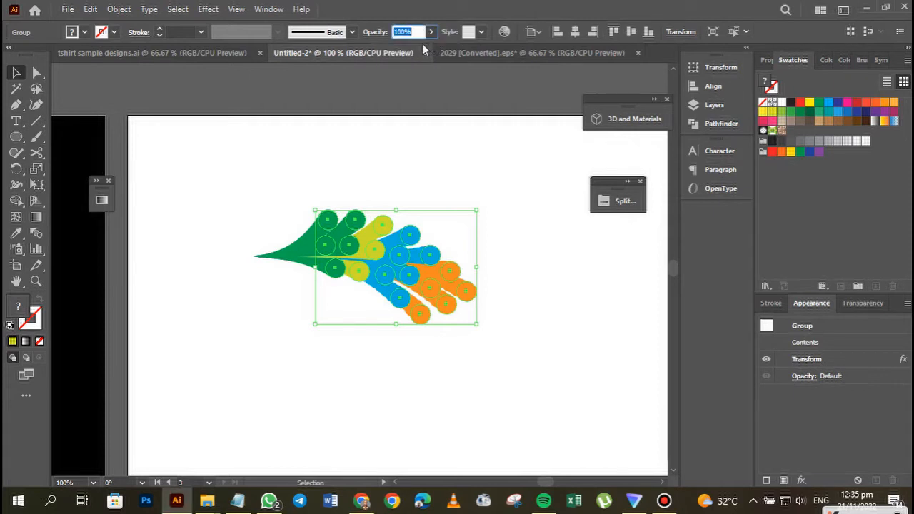
left_click(431, 32)
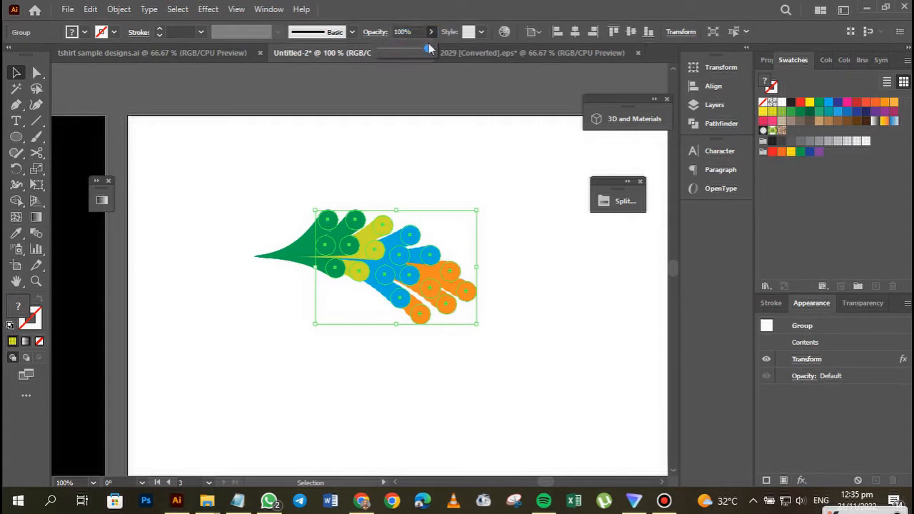
Select the back circle group under Layer 3 and lower its opacity to 83%.
left_click(618, 201)
left_click(617, 201)
left_click(715, 105)
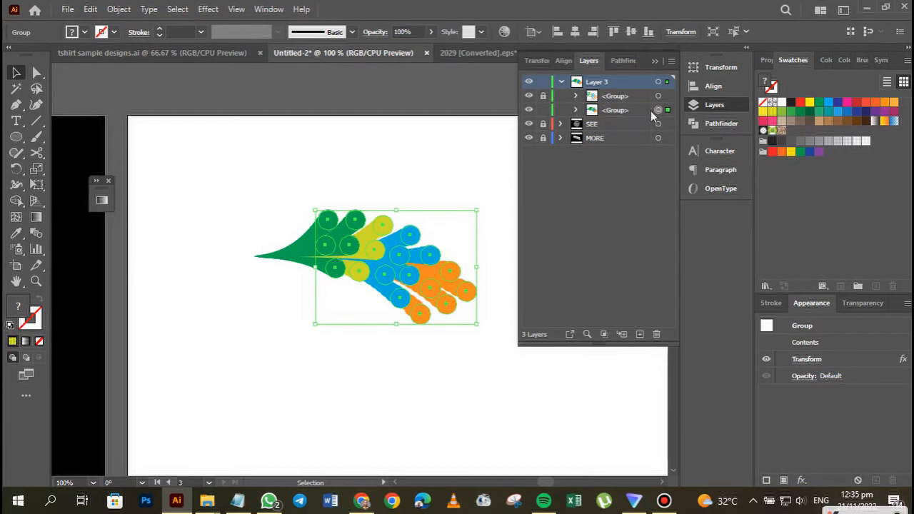
left_click(650, 111)
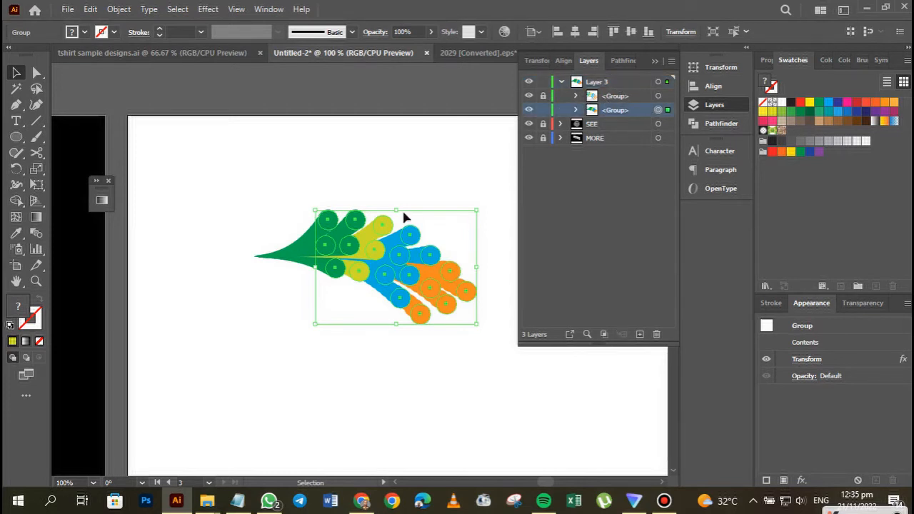
left_click(432, 33)
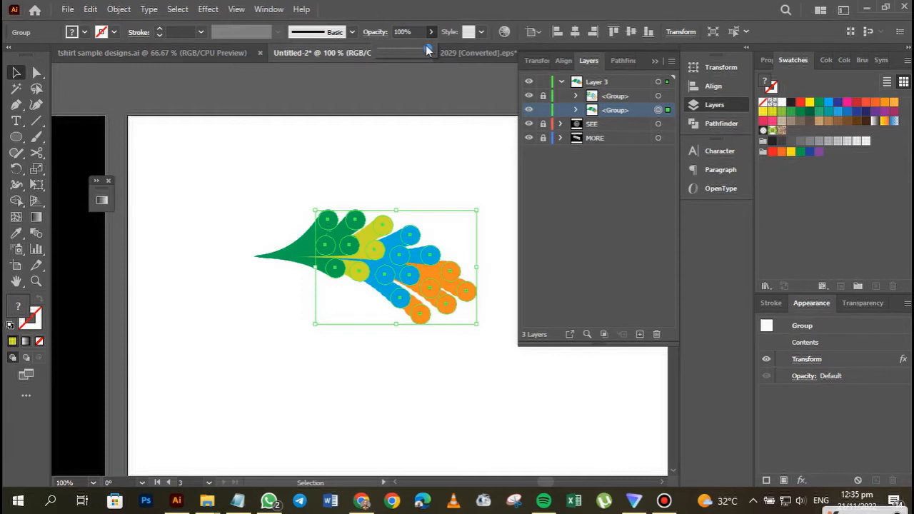
left_click_drag(427, 50, 422, 51)
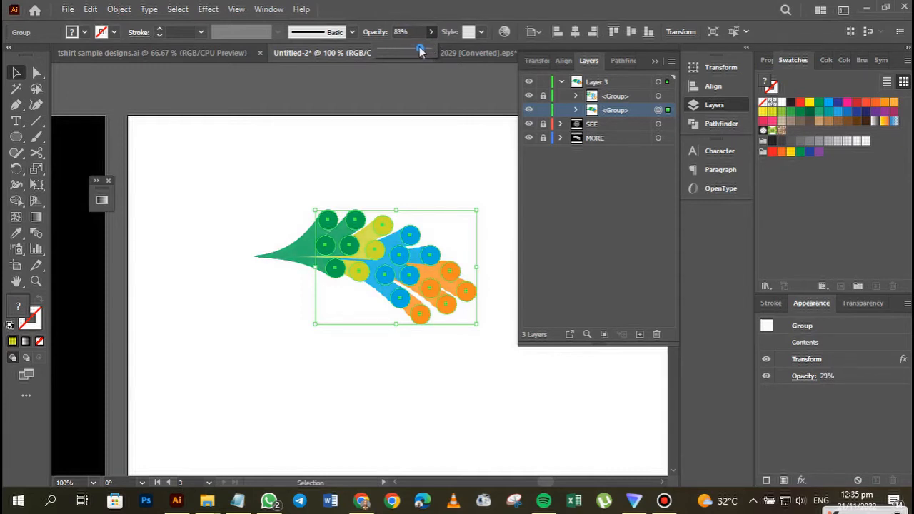
left_click(419, 140)
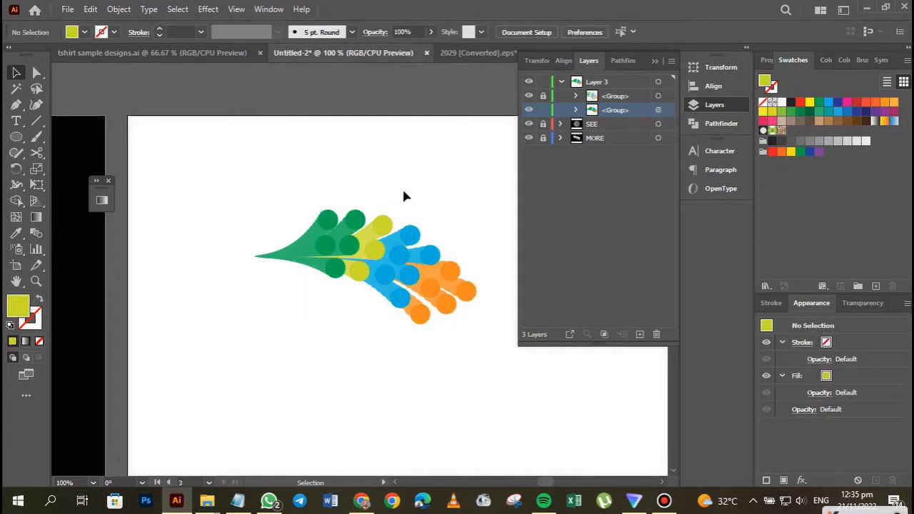
Raise the back group's opacity to 93%.
left_click(309, 245)
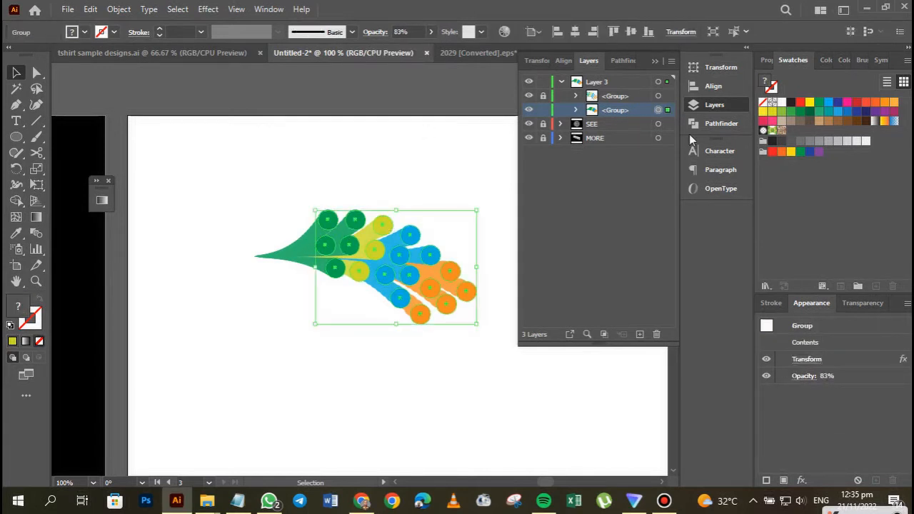
left_click(431, 32)
left_click_drag(421, 49, 425, 52)
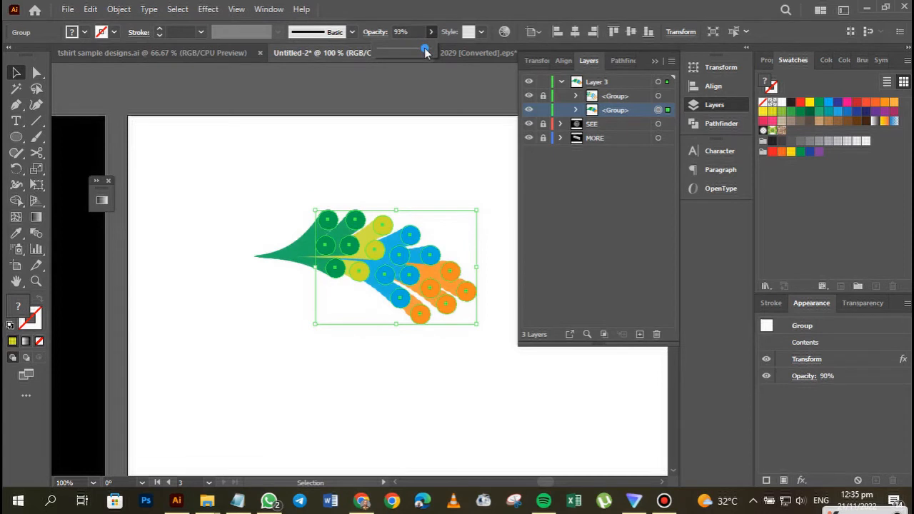
left_click(403, 153)
left_click(402, 154)
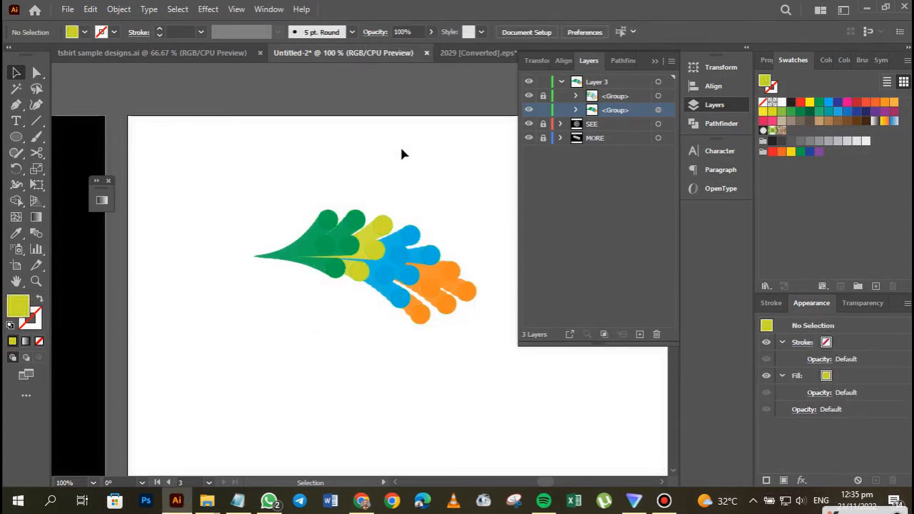
Set the back group's opacity to 87%.
left_click(308, 251)
left_click(430, 34)
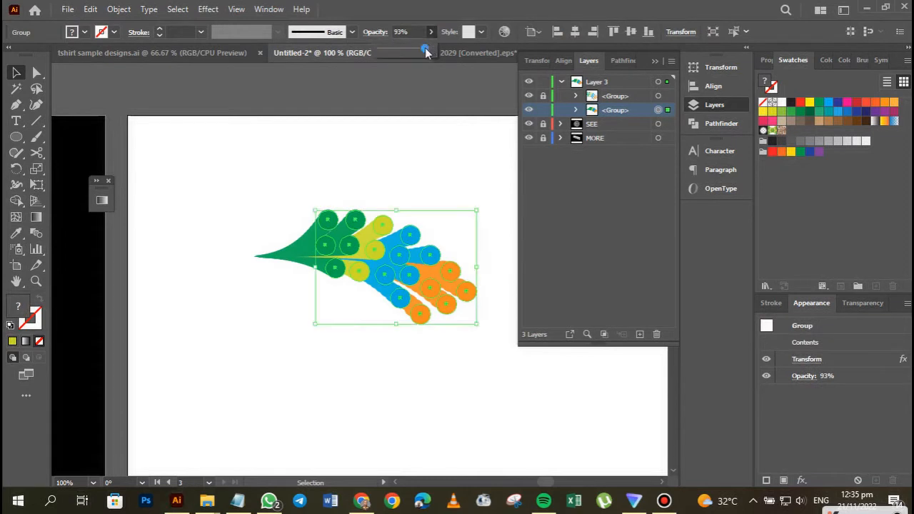
left_click_drag(427, 51, 424, 51)
left_click(411, 153)
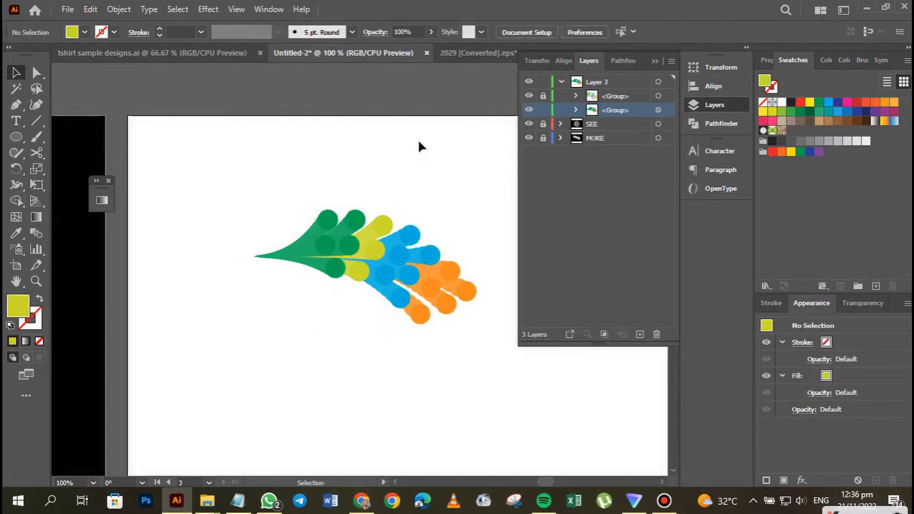
left_click(654, 62)
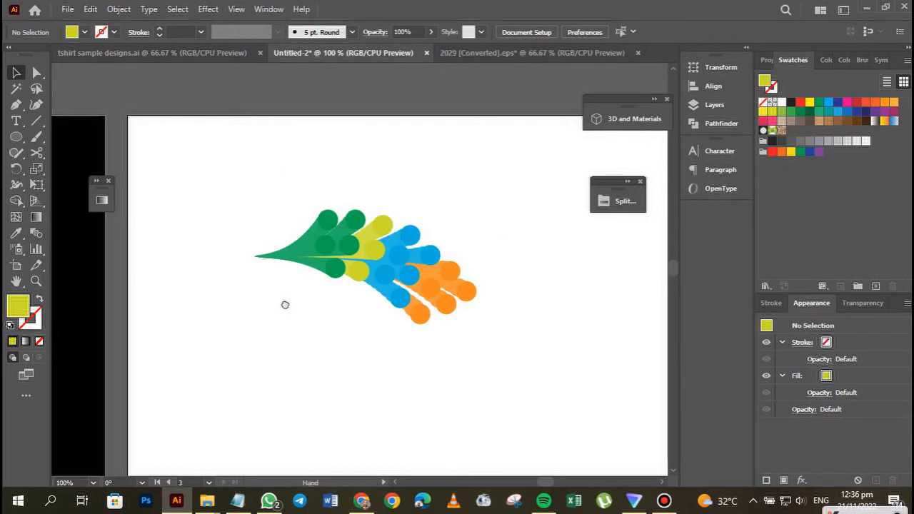
Duplicate the tapered back group and place the copy just above the artboard.
left_click_drag(286, 201, 484, 406)
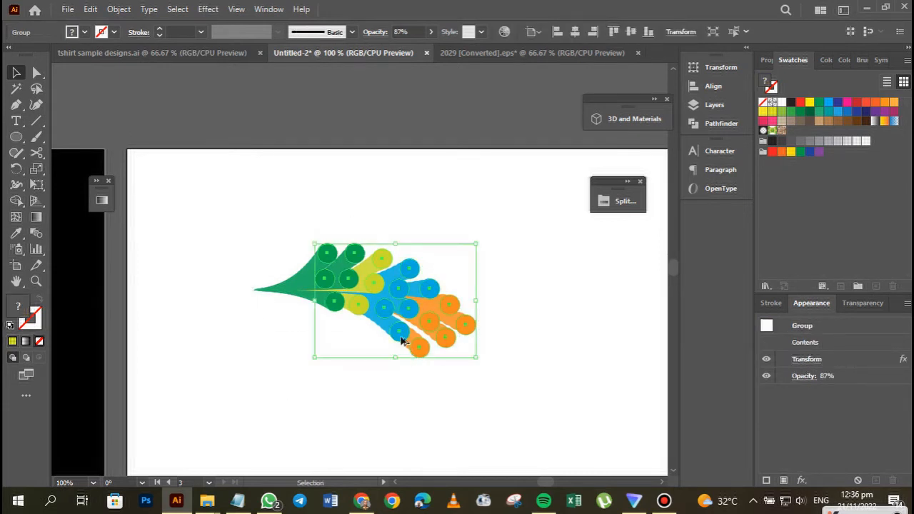
left_click_drag(396, 309, 394, 129)
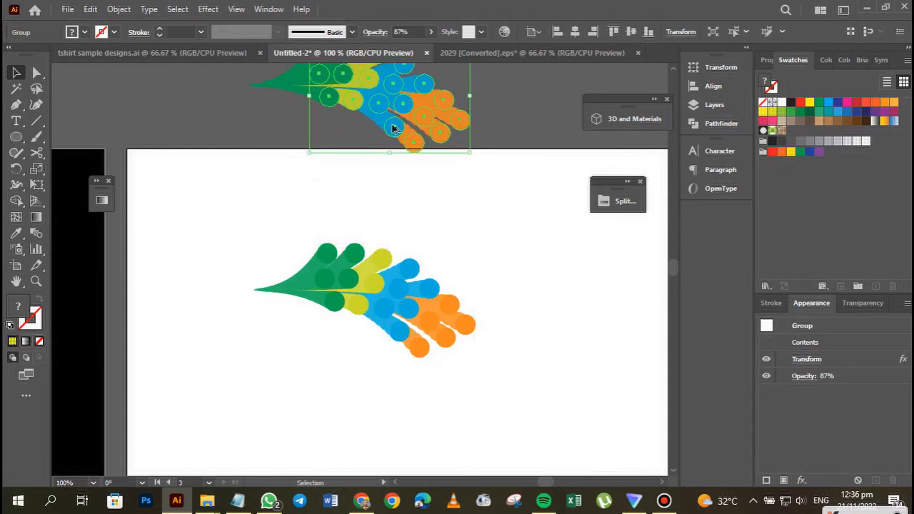
key("space")
left_click_drag(403, 291, 403, 359)
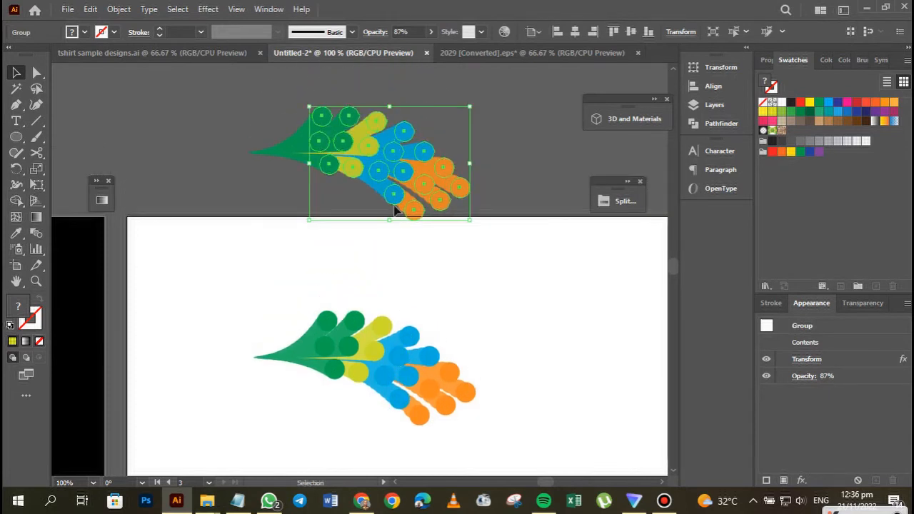
left_click_drag(386, 182, 387, 161)
key("space")
left_click_drag(379, 282, 389, 182)
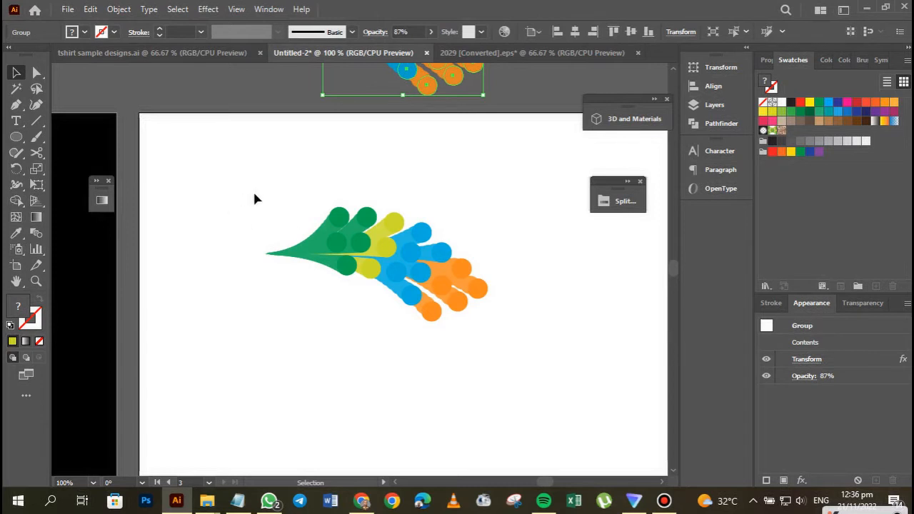
Expand the appearance of the tapered back group on the artboard.
left_click_drag(274, 188, 506, 331)
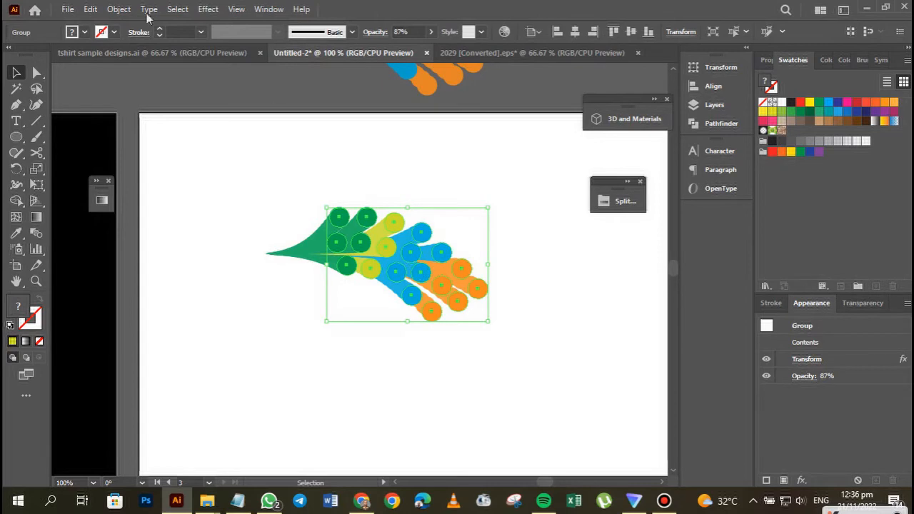
left_click(116, 10)
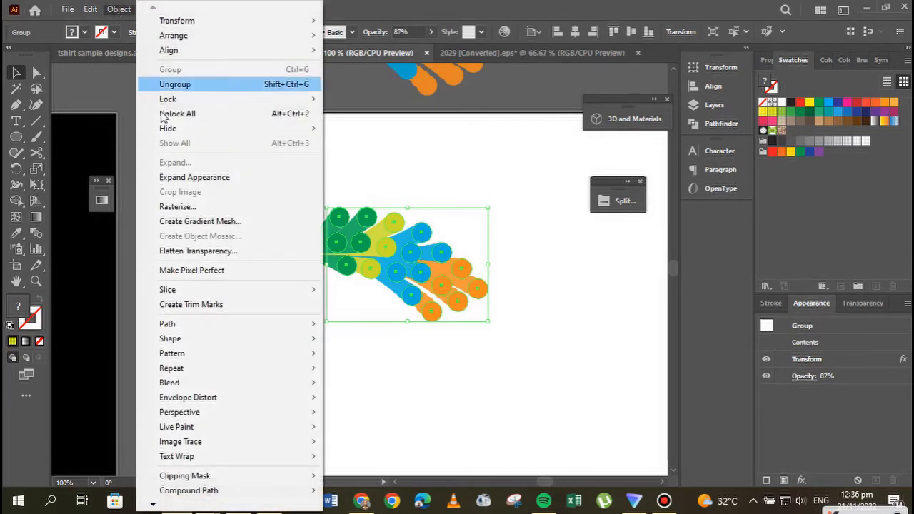
left_click(180, 177)
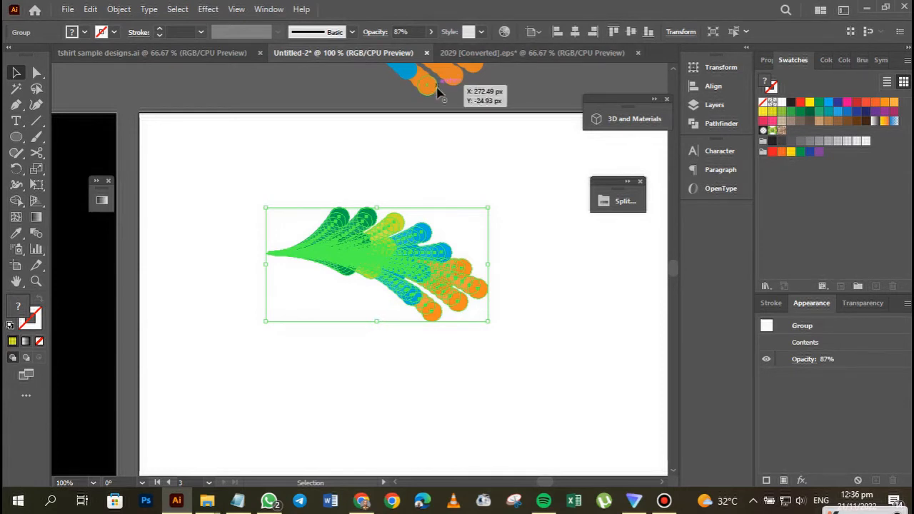
left_click(573, 300)
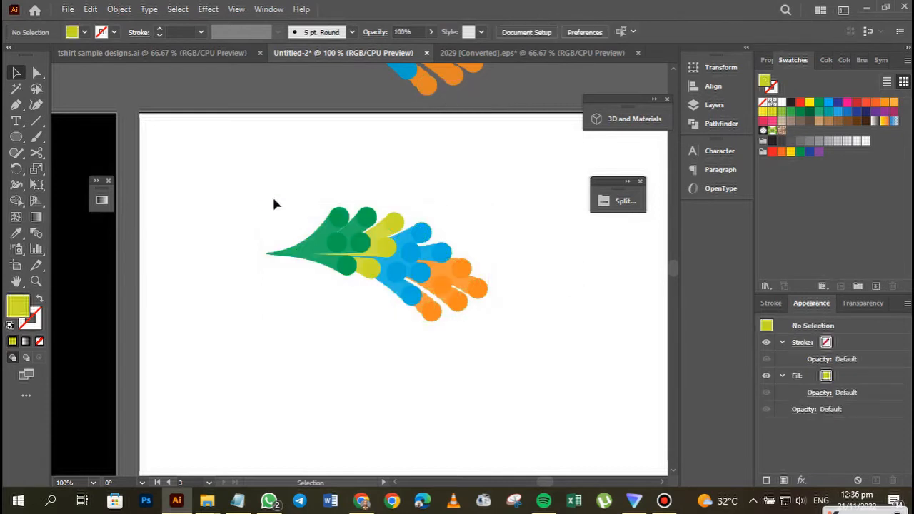
Rotate only the expanded back group on the artboard about 90° counterclockwise.
left_click_drag(269, 186, 539, 345)
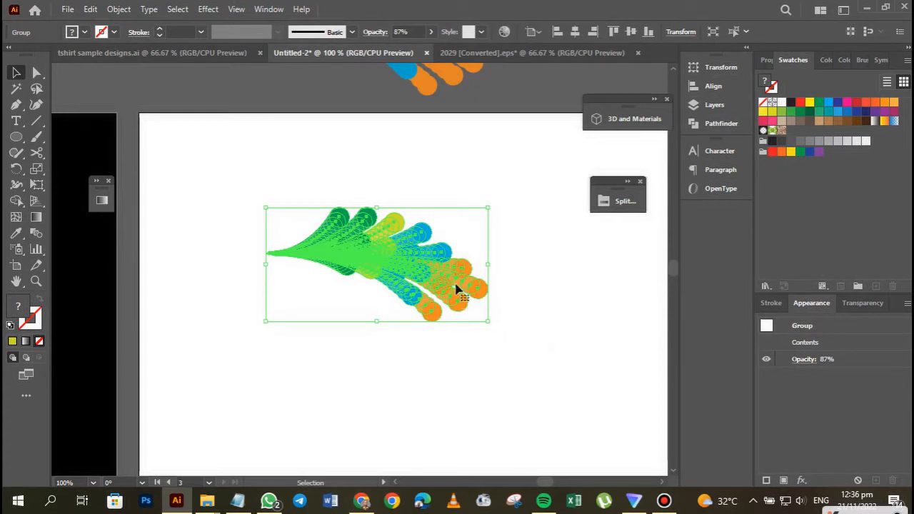
left_click(427, 87)
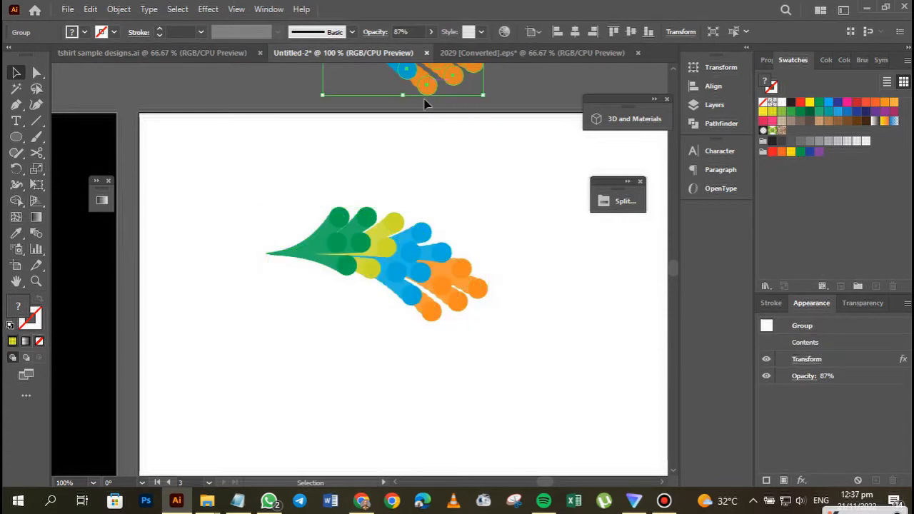
left_click(365, 243)
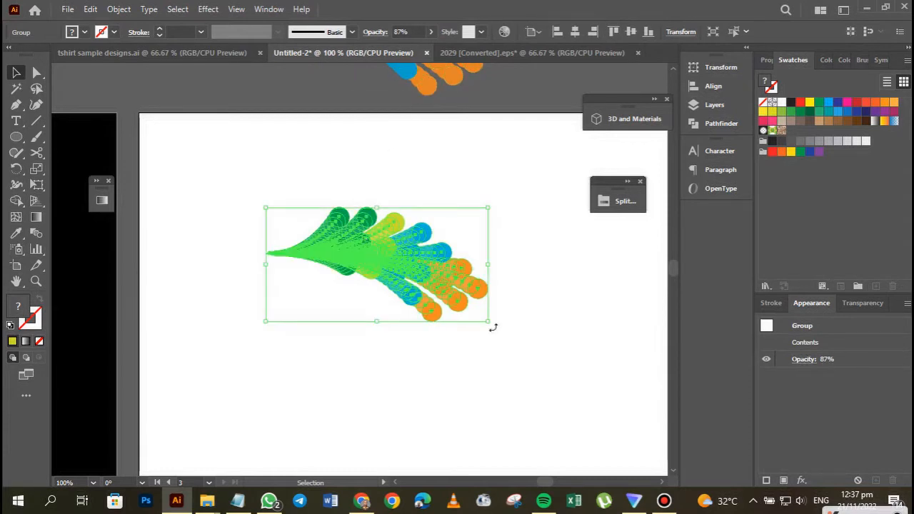
left_click_drag(497, 323, 425, 160)
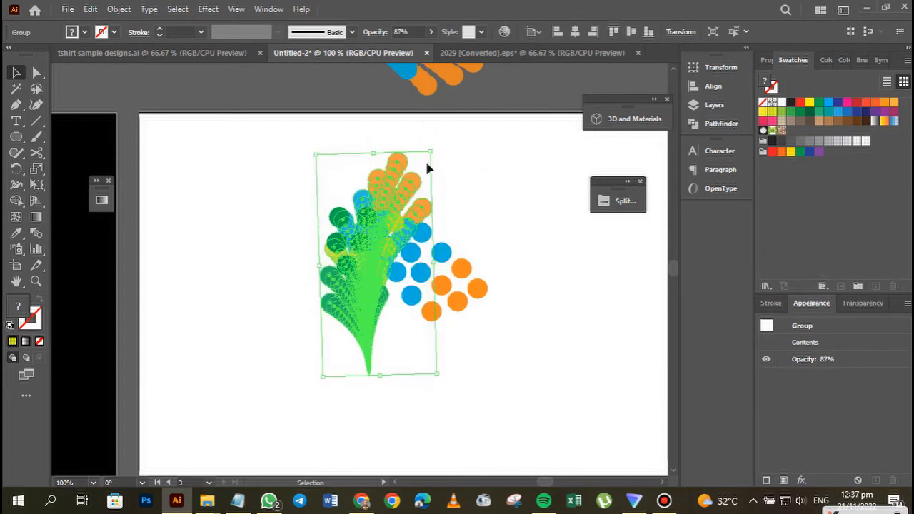
left_click(487, 311)
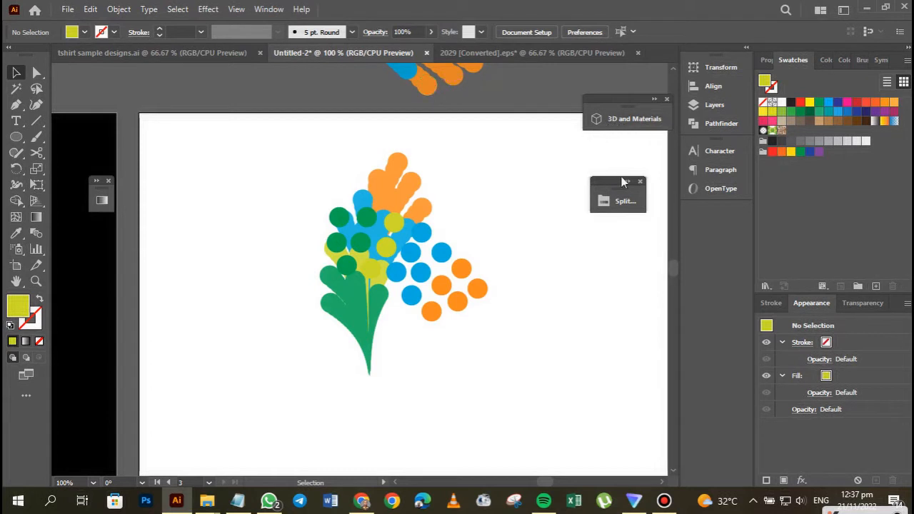
Hide the locked front circle group under Layer 3 and undo the hiding.
left_click(700, 104)
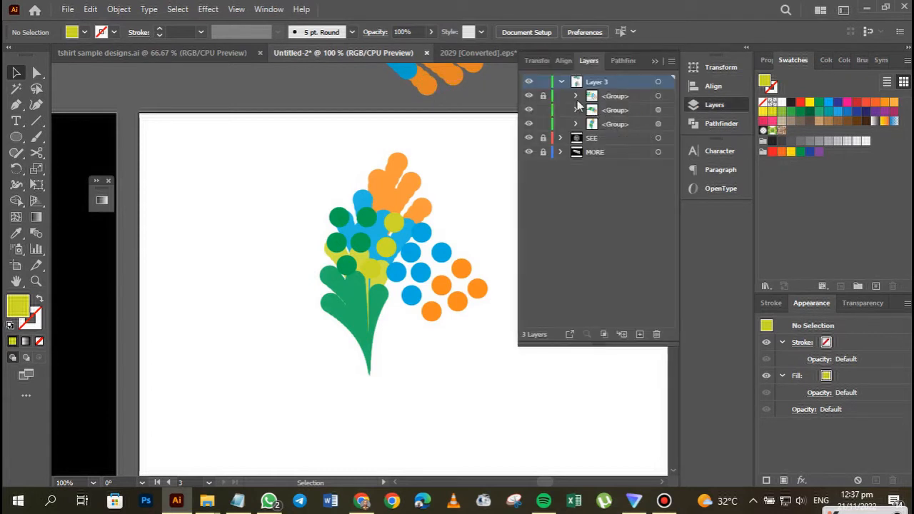
left_click(528, 97)
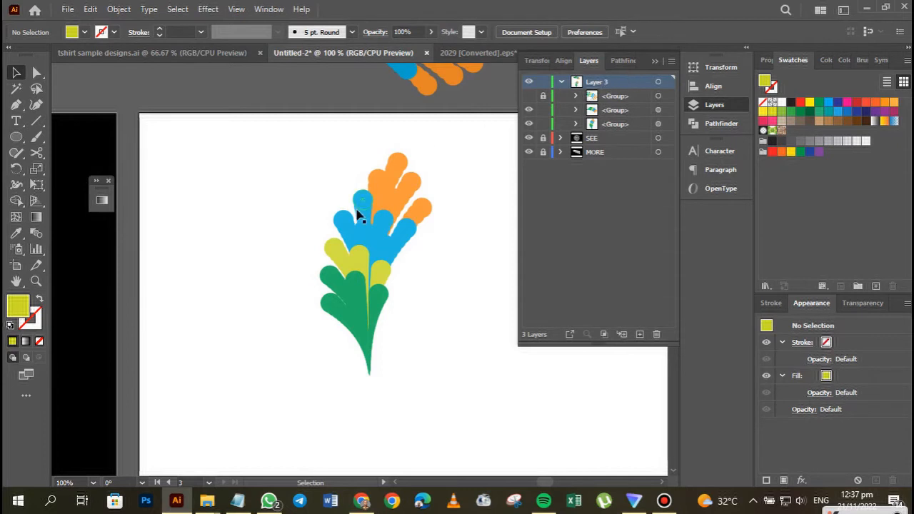
key("ctrl+z")
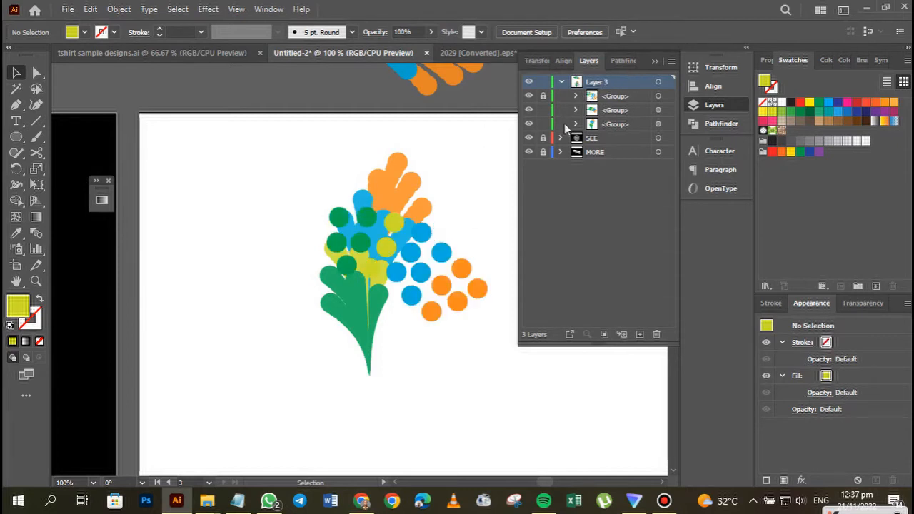
Undo the rotation and the appearance expansion of the back group.
key("ctrl+z")
key("ctrl+z")
key("ctrl+z")
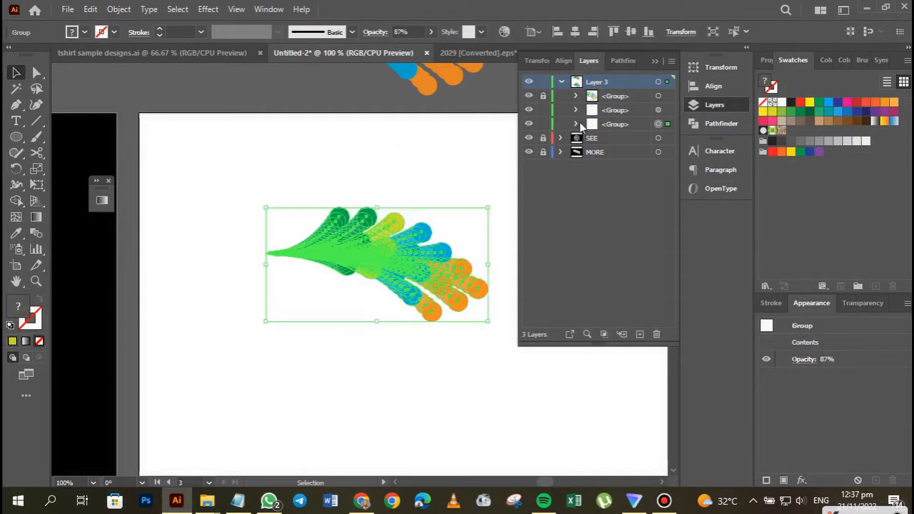
left_click(656, 62)
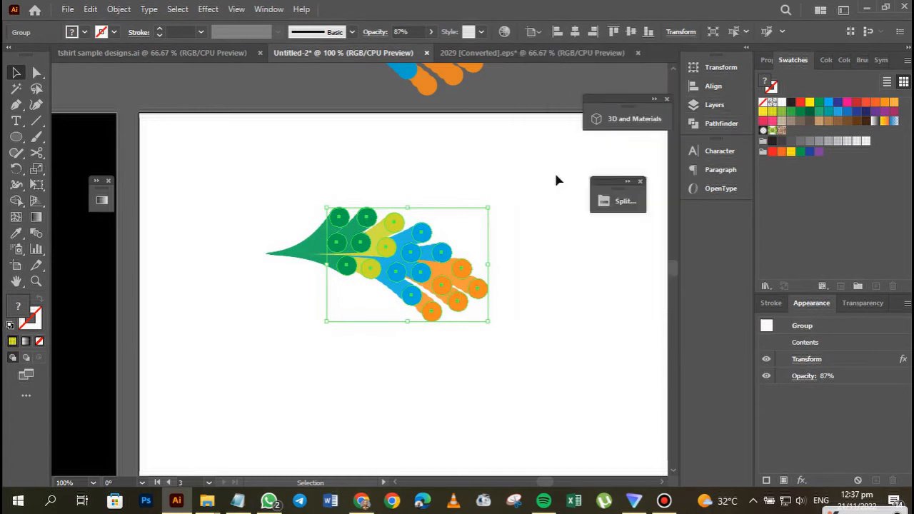
left_click(529, 225)
Unlock the front circle group and expand the appearance of both groups on the artboard together.
left_click(709, 107)
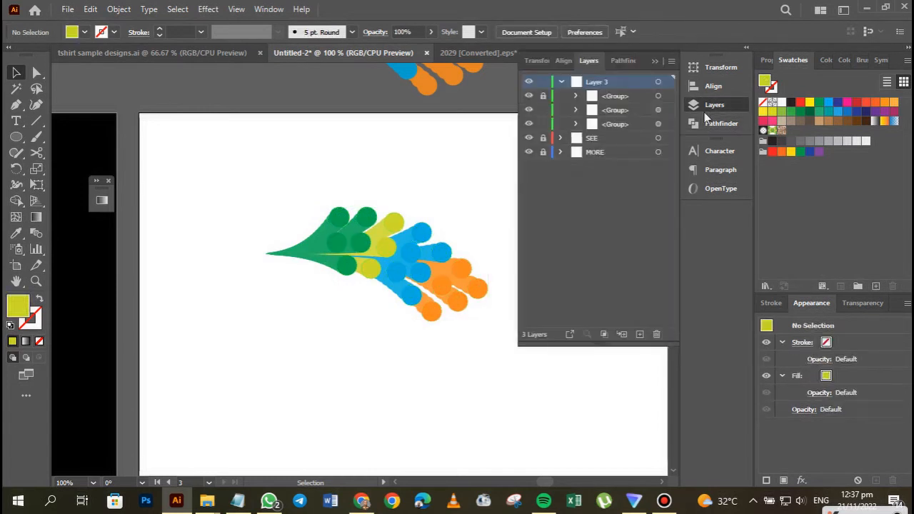
left_click(655, 62)
left_click_drag(292, 179, 542, 350)
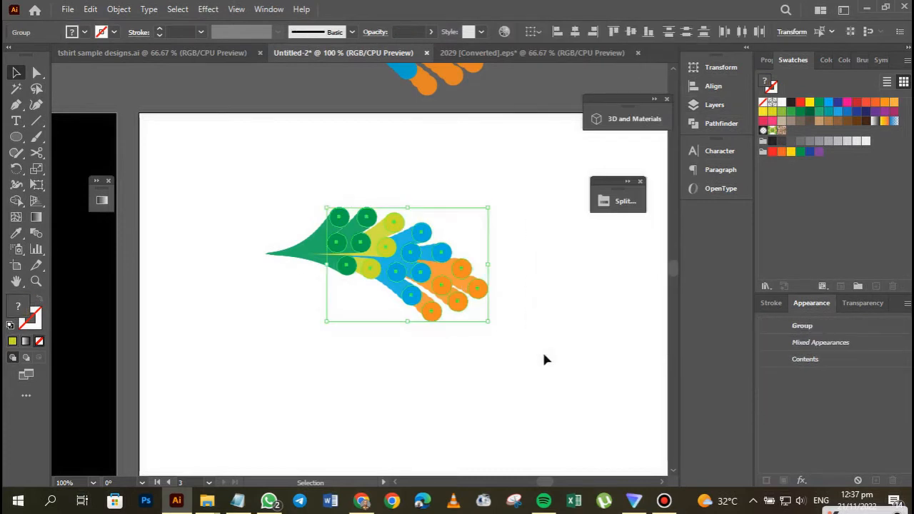
left_click(123, 10)
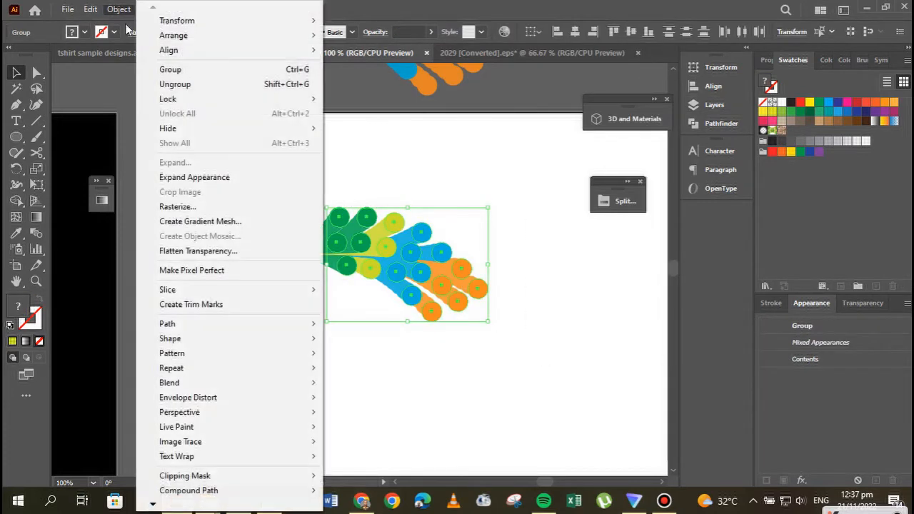
left_click(170, 178)
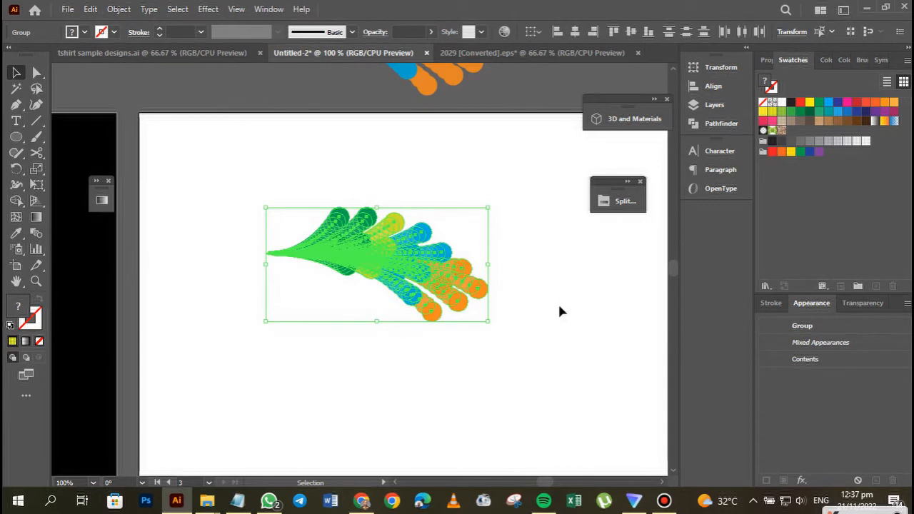
Group the expanded front and back artwork and rotate it about 90° counterclockwise so its tail points down.
key("ctrl+g")
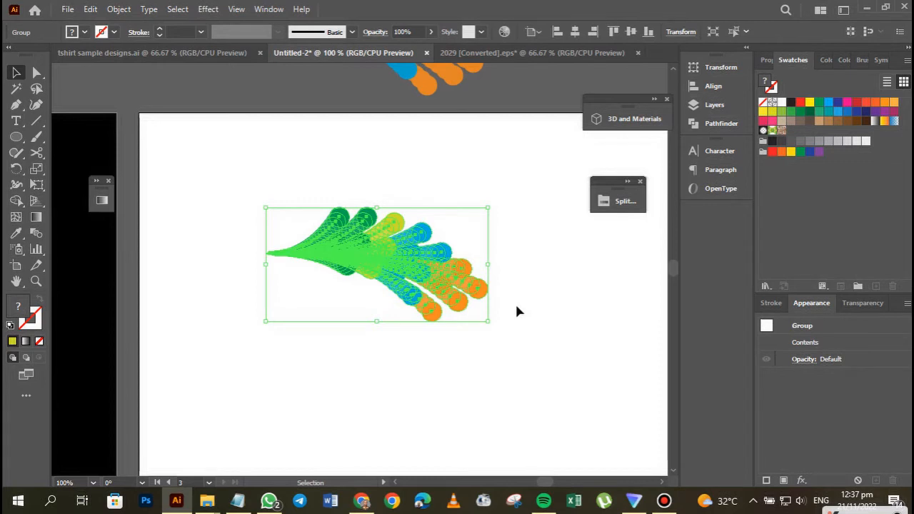
left_click_drag(490, 329, 424, 176)
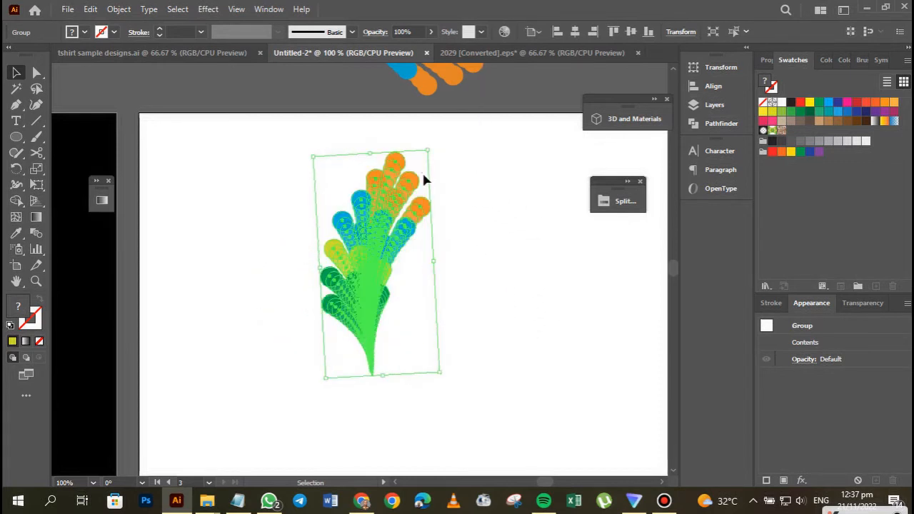
Scale down the grouped feather artwork and move it to the upper middle of the white artboard.
left_click_drag(441, 372, 415, 322)
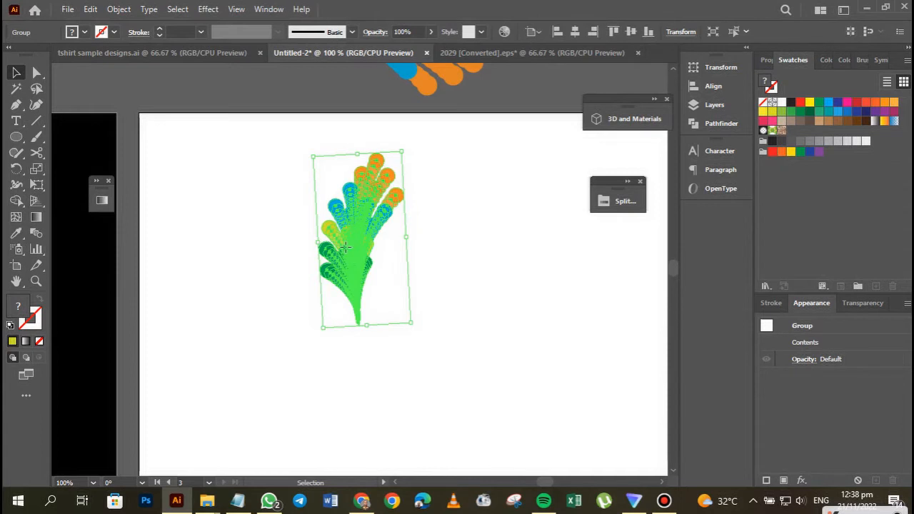
left_click_drag(354, 248, 366, 236)
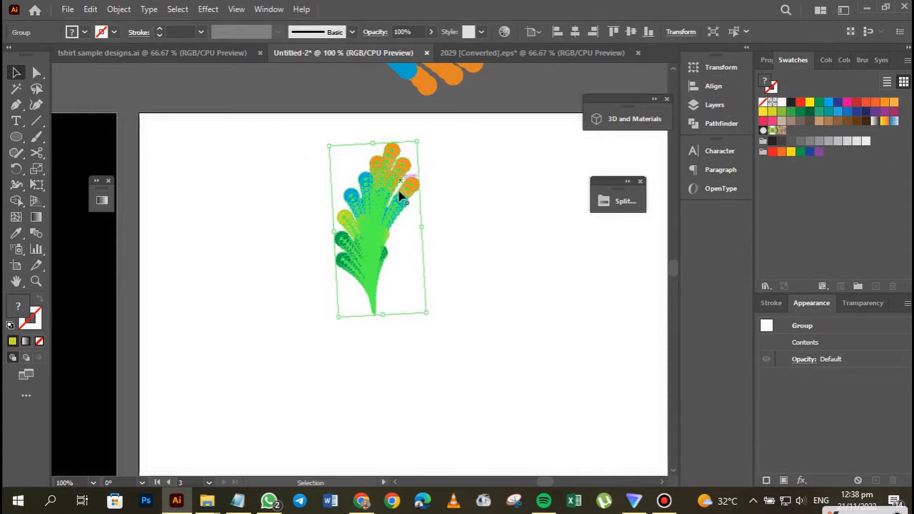
left_click_drag(419, 140, 388, 189)
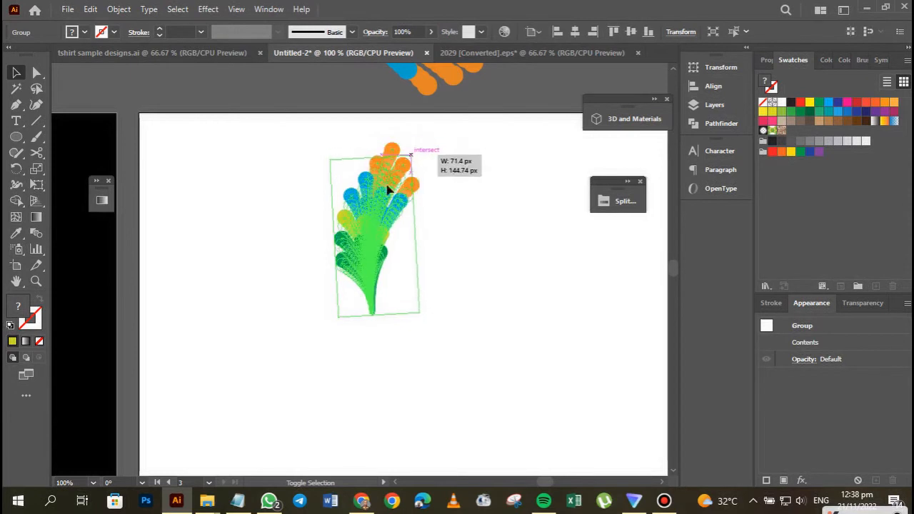
left_click_drag(358, 343, 336, 274)
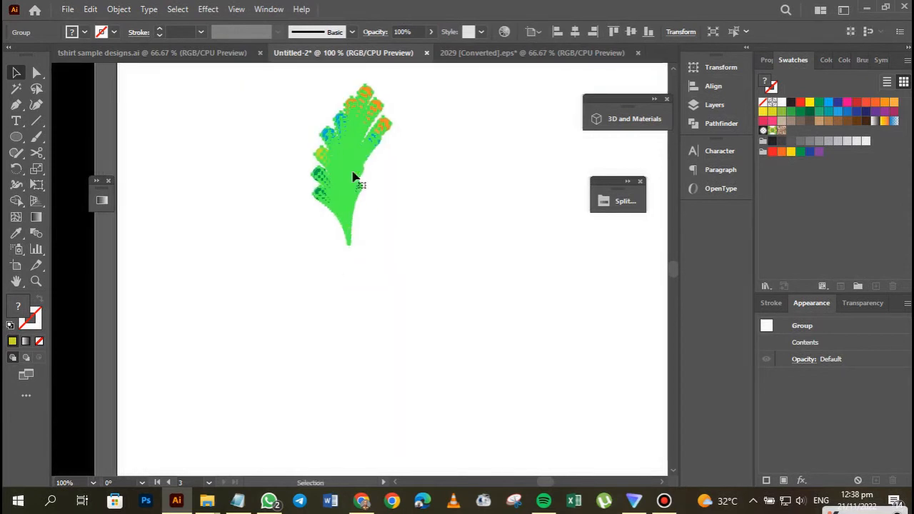
left_click_drag(353, 171, 397, 174)
key("ctrl+minus")
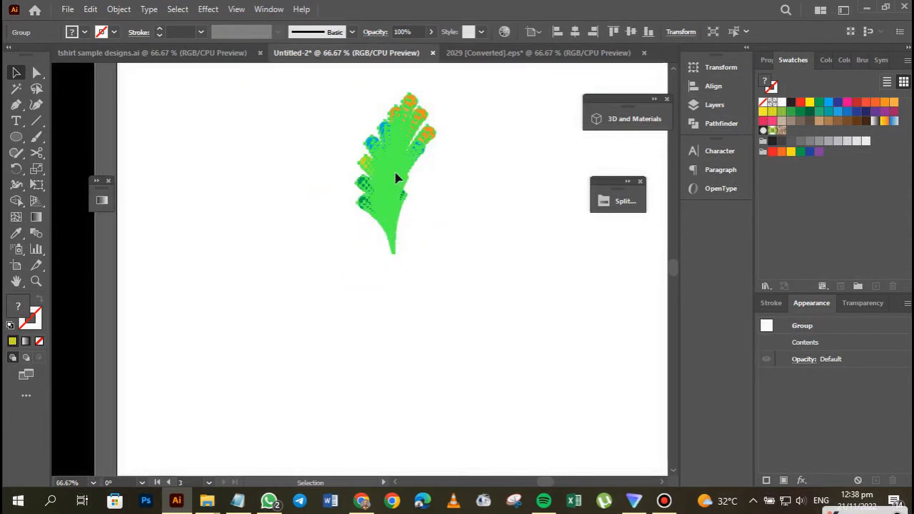
left_click_drag(378, 265, 378, 168)
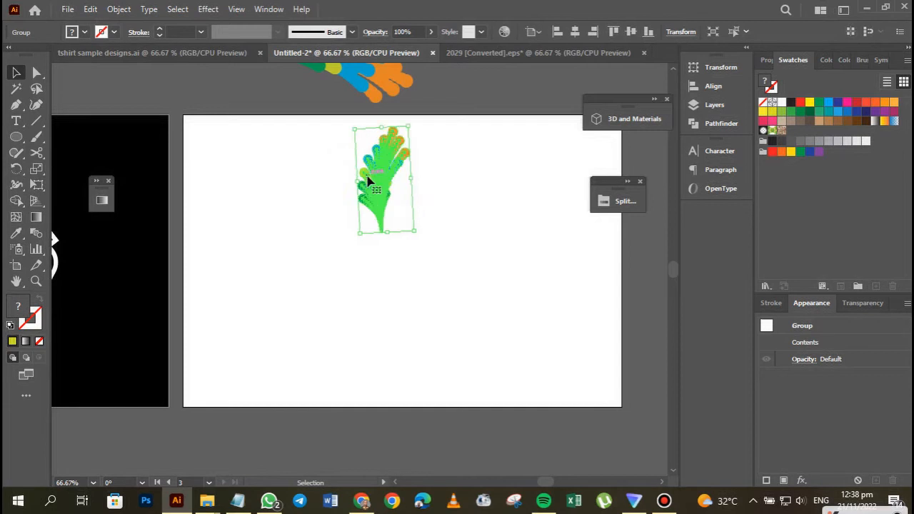
Draw a small circle with the Ellipse tool just below the tip of the feather's tail.
left_click(15, 136)
key("ctrl+plus")
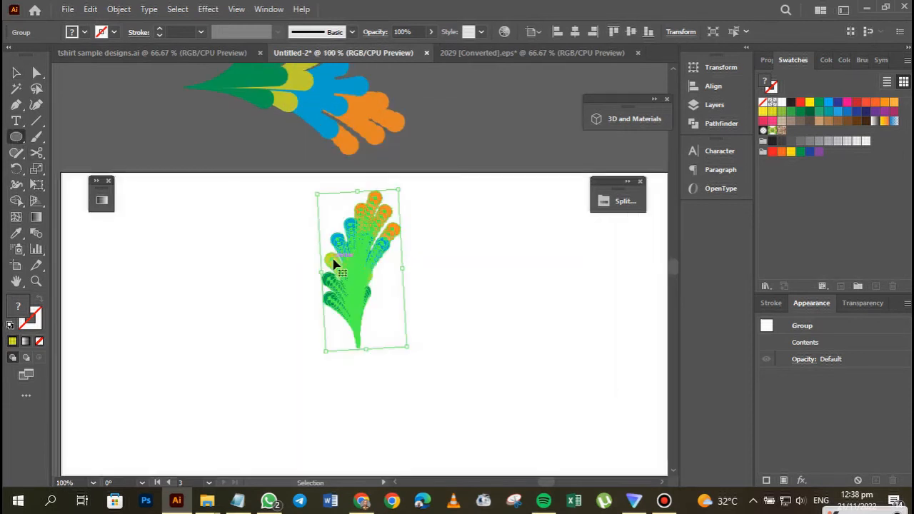
left_click_drag(358, 253, 359, 197)
key("ctrl+plus")
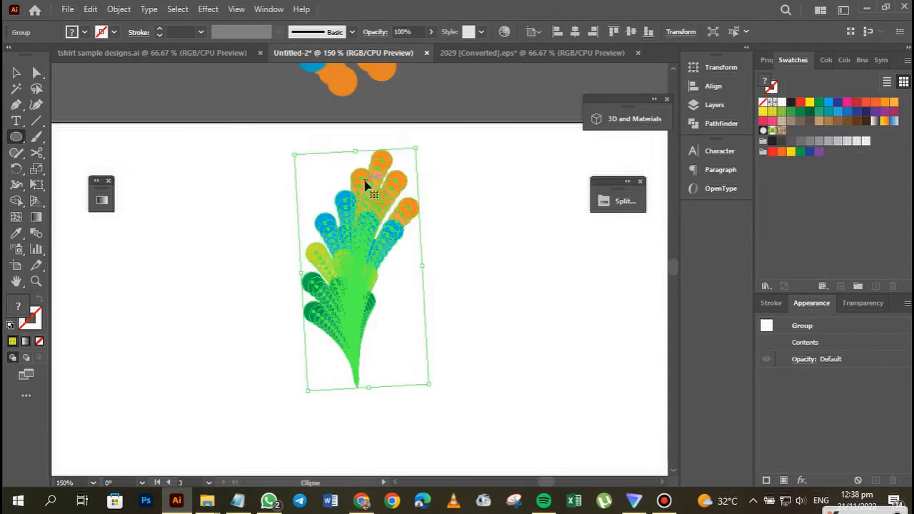
left_click_drag(388, 260, 414, 116)
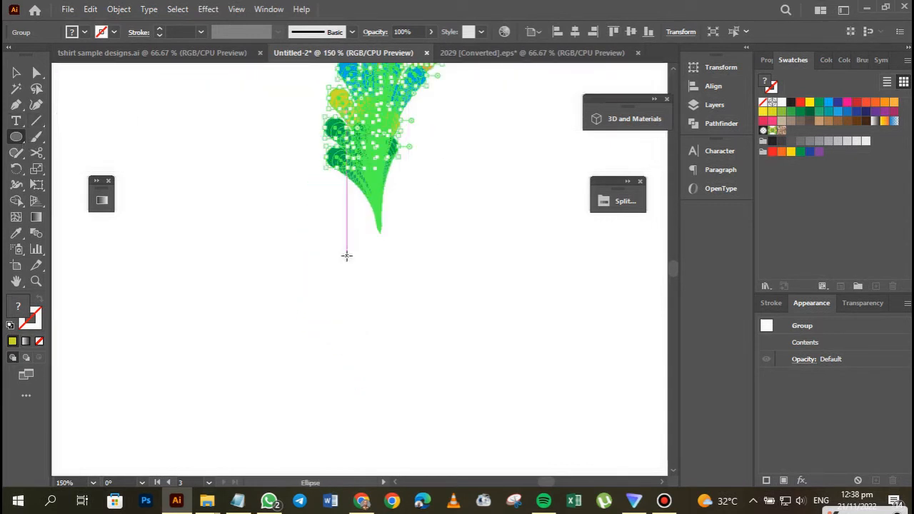
left_click_drag(357, 260, 394, 292)
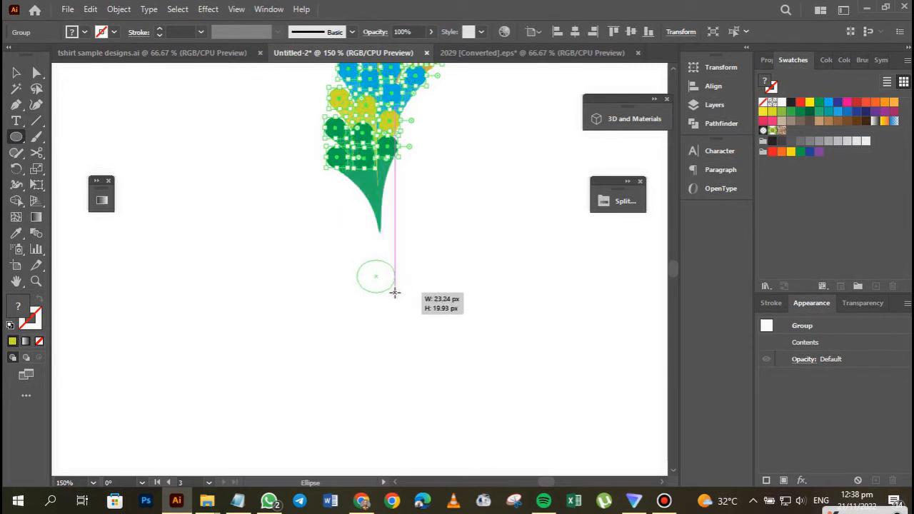
key("ctrl+z")
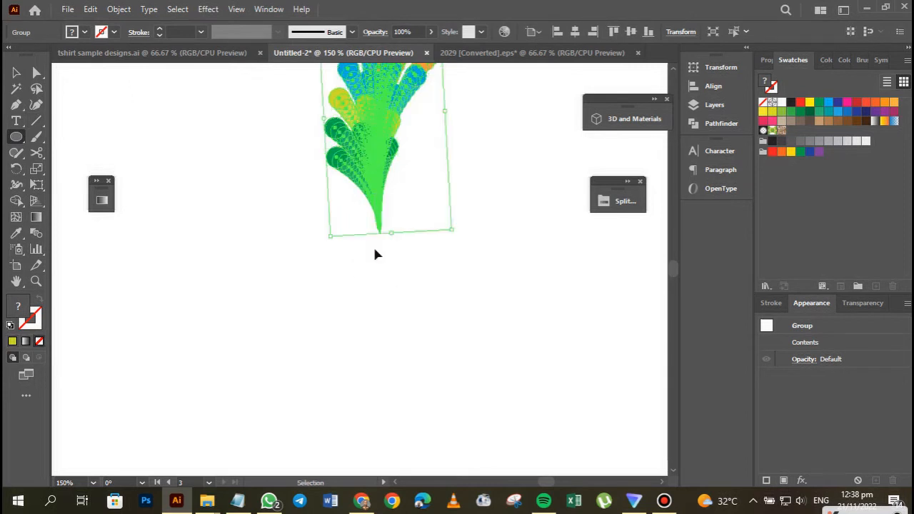
left_click_drag(383, 273, 391, 292)
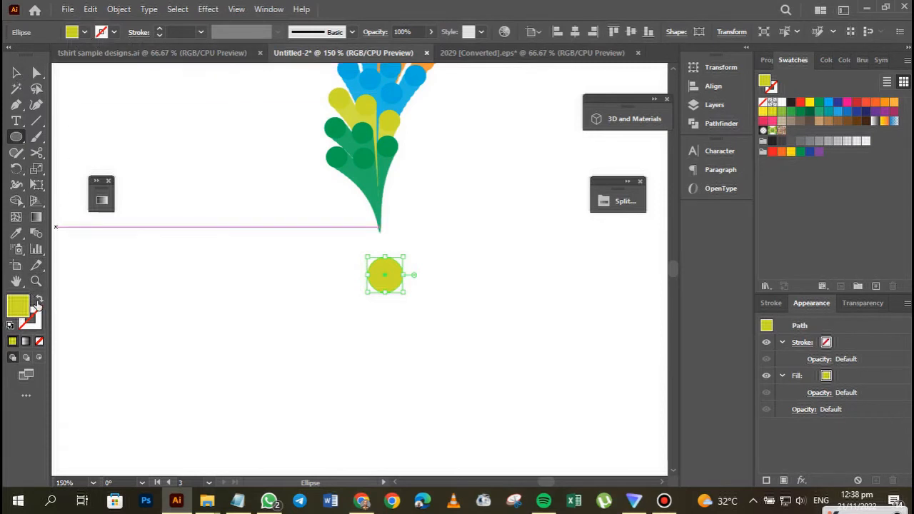
Swap the circle's fill and stroke to make it an outlined ring, with a 3 pt stroke.
left_click(40, 301)
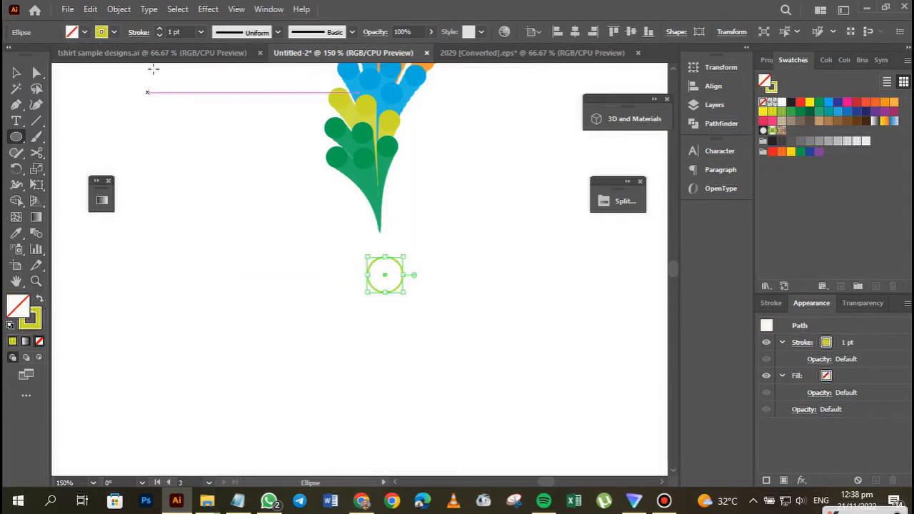
left_click(160, 29)
left_click(159, 29)
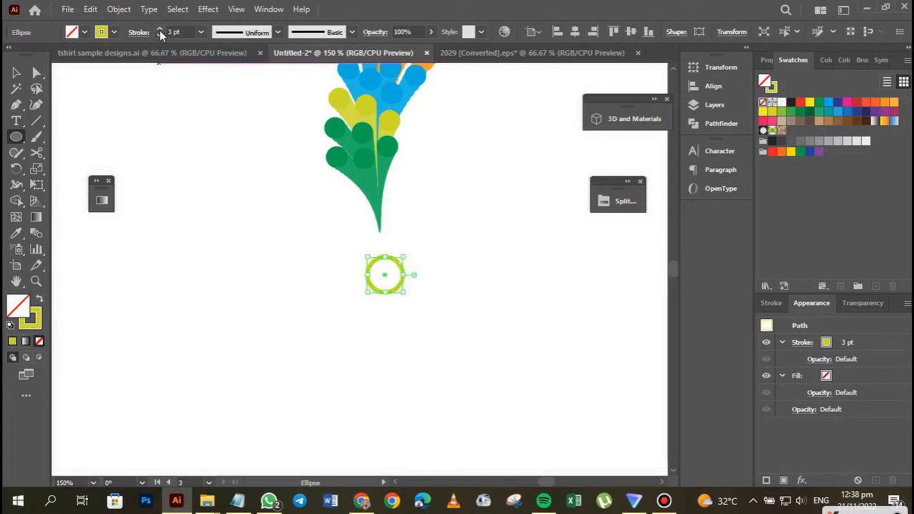
Move the ring up and centre it under the feather so its top edge touches the tail's tip.
left_click(18, 73)
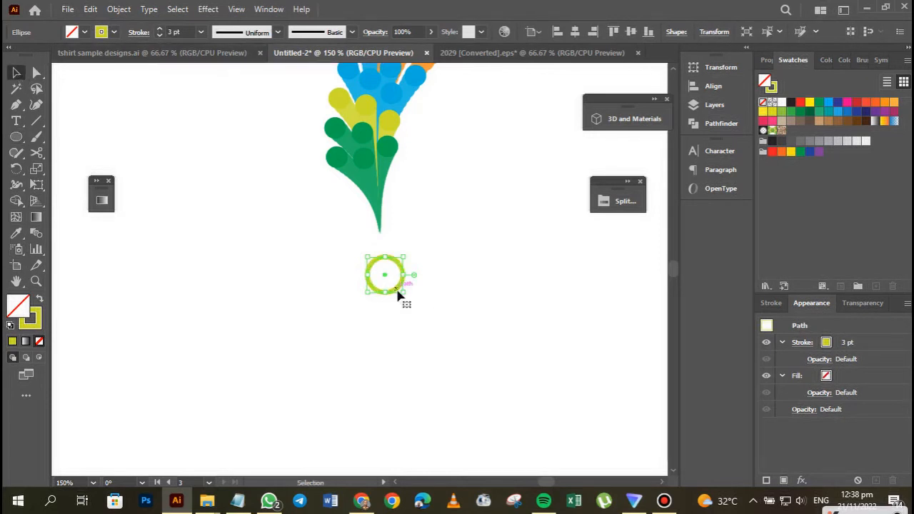
left_click_drag(397, 289, 391, 266)
left_click(460, 302)
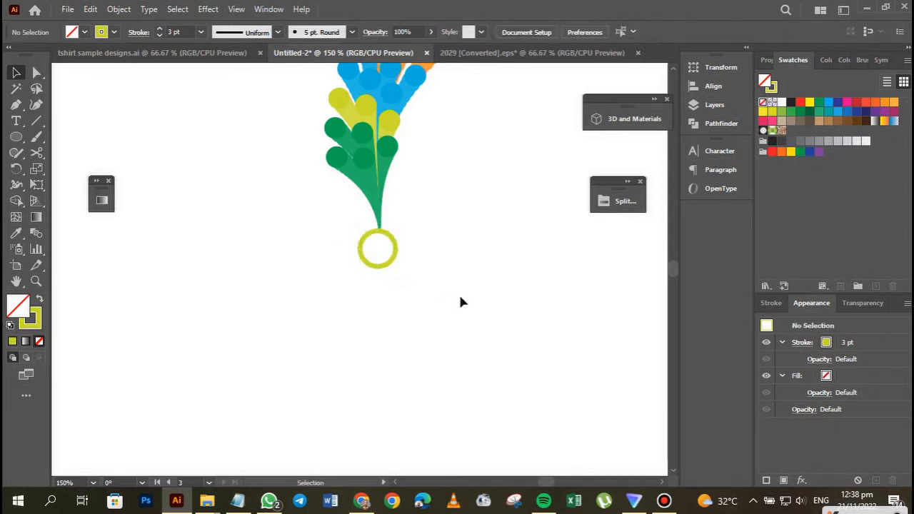
key("a")
key("ctrl+equal")
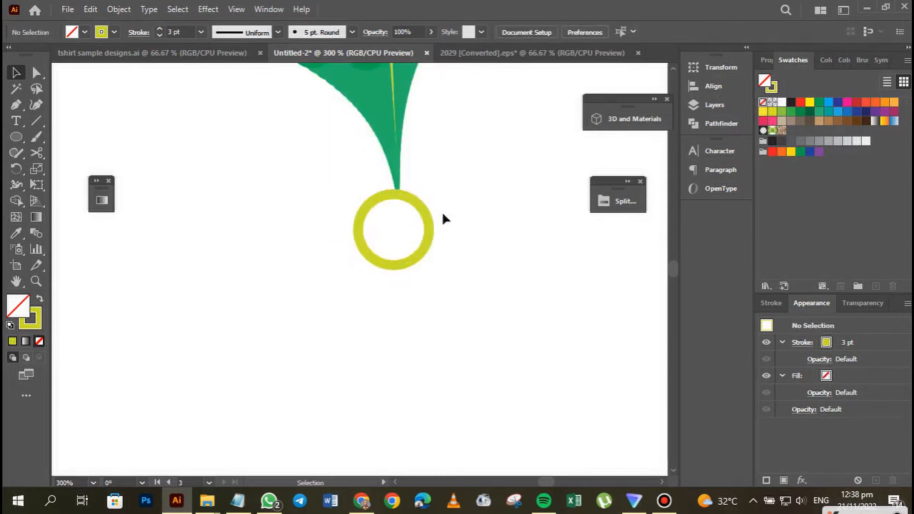
left_click_drag(427, 208, 428, 213)
key("ctrl+minus")
key("ctrl+minus")
key("ctrl+minus")
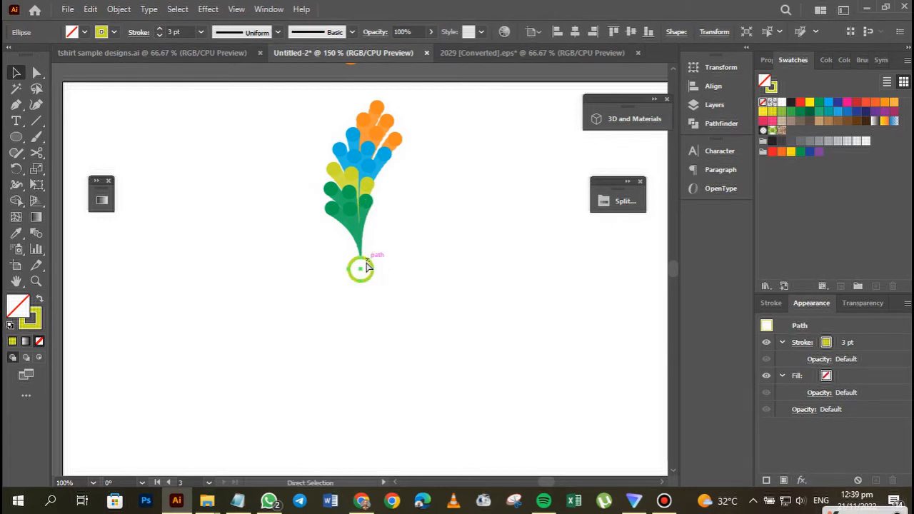
key("ctrl+equal")
left_click_drag(412, 308, 416, 332)
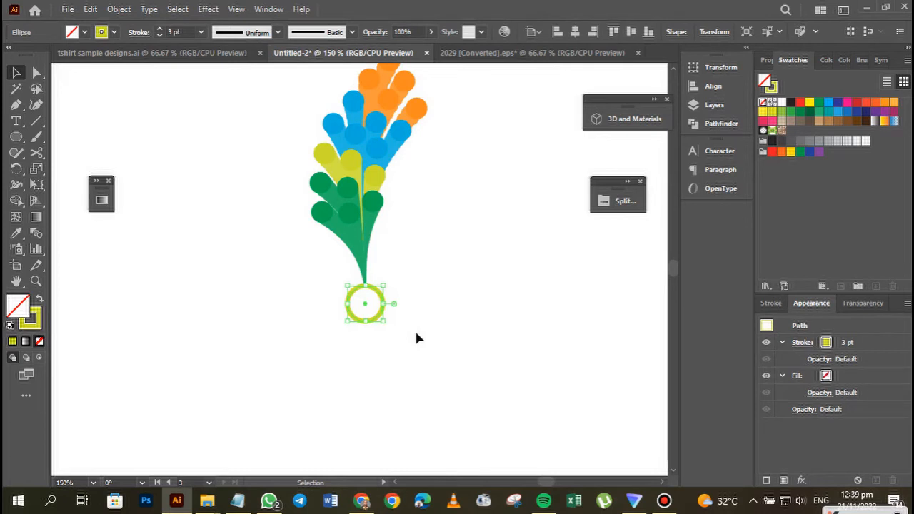
left_click(16, 168)
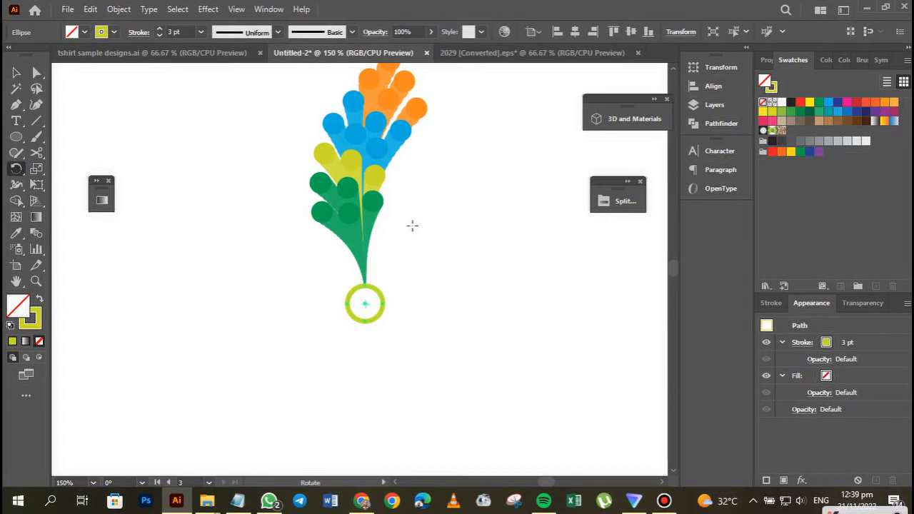
key("v")
key("ctrl+equal")
key("r")
key("ctrl+equal")
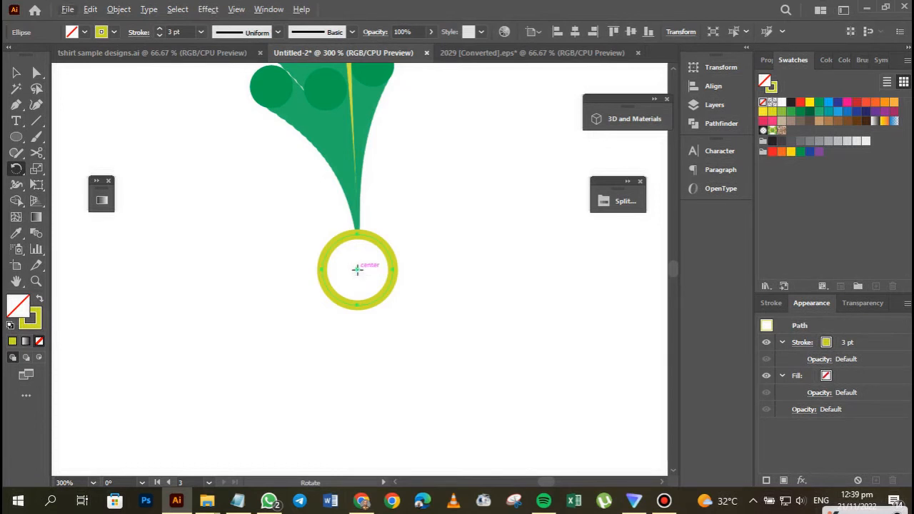
key("ctrl+minus")
key("ctrl+minus")
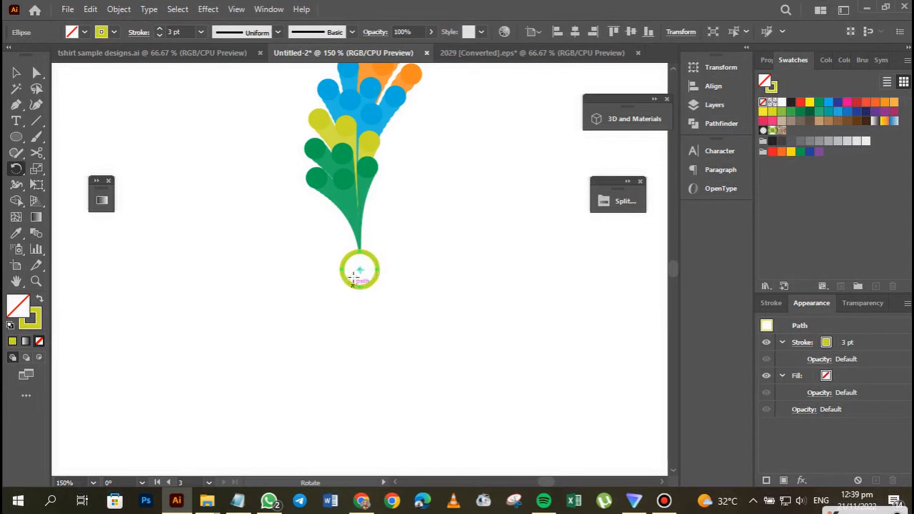
Try to make a copy of the ring rotated by -45° about its own centre.
left_click(16, 72)
left_click(336, 149)
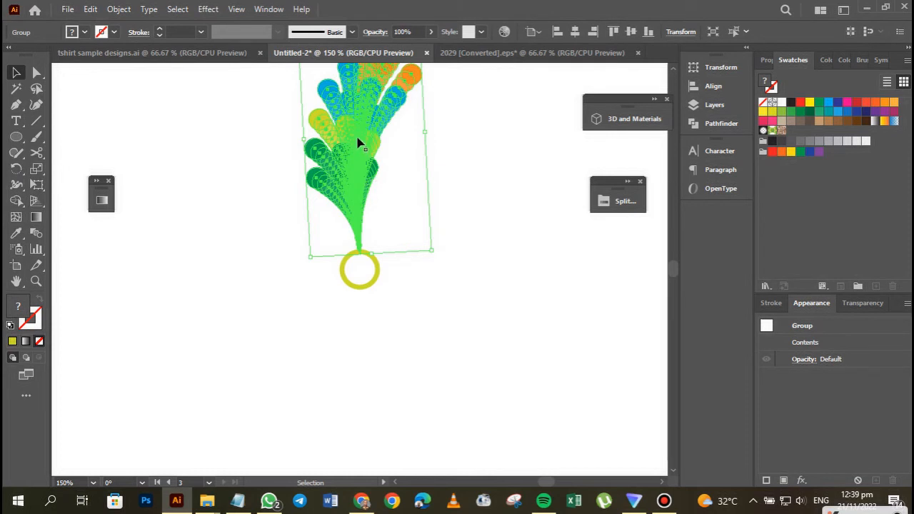
left_click(361, 288)
left_click(16, 171)
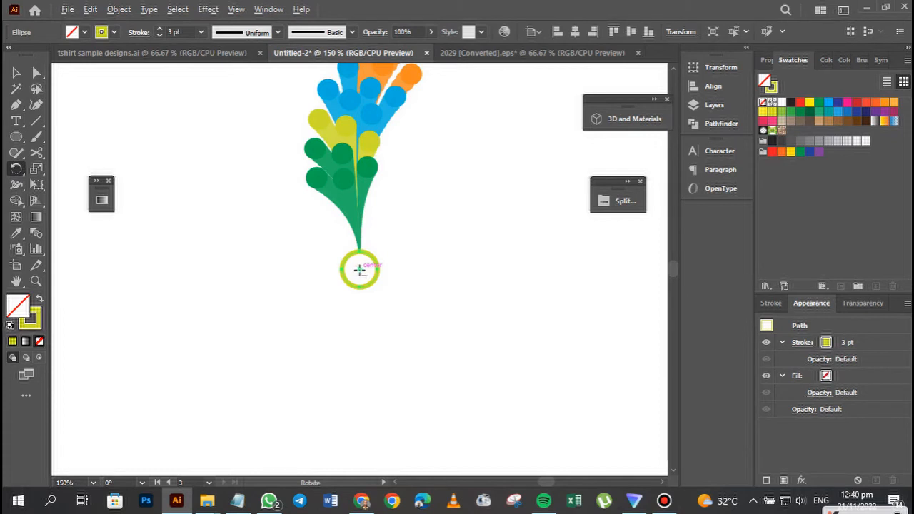
left_click(359, 270, "alt")
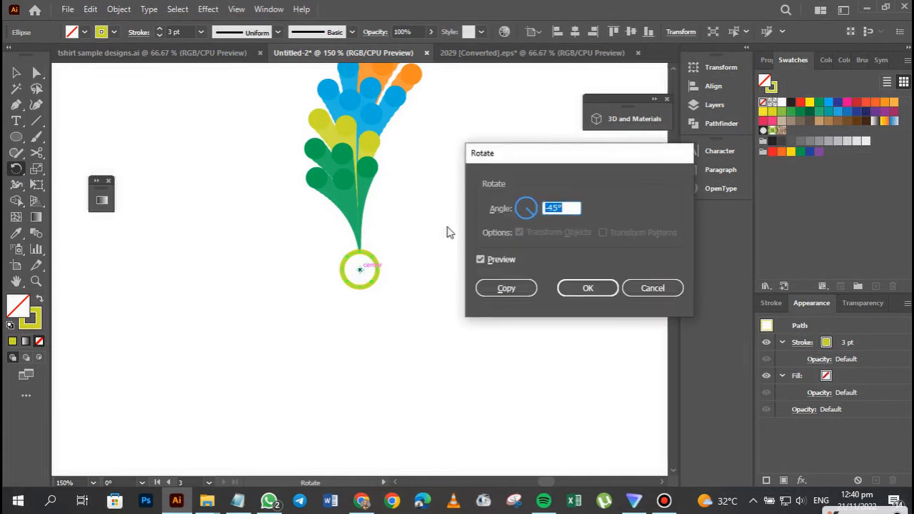
left_click_drag(525, 156, 516, 148)
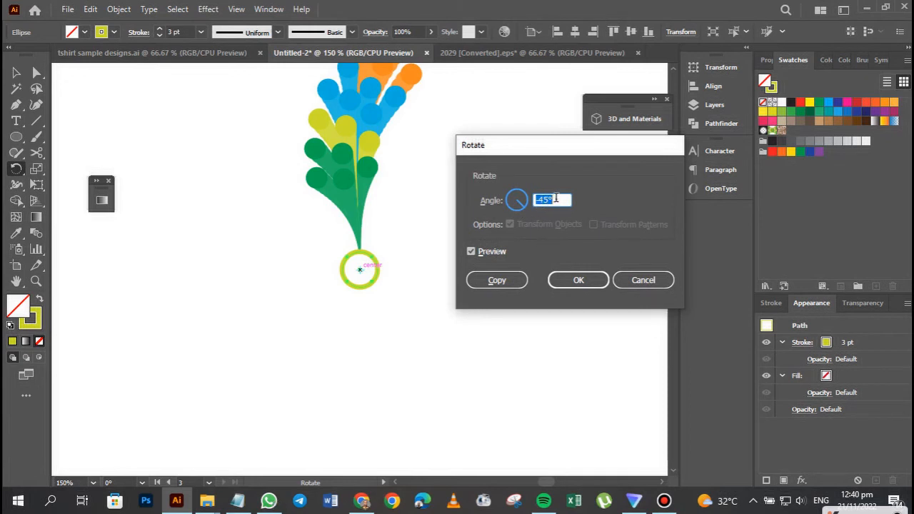
left_click(497, 280)
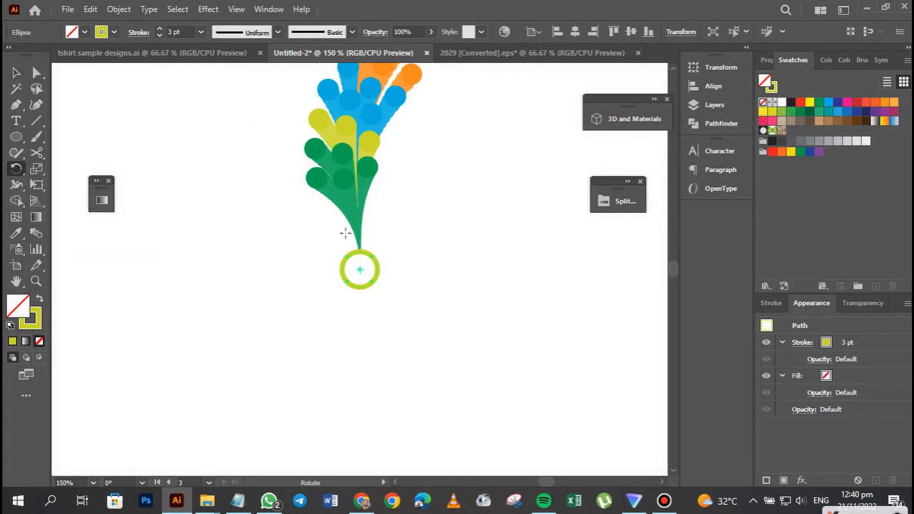
left_click(15, 72)
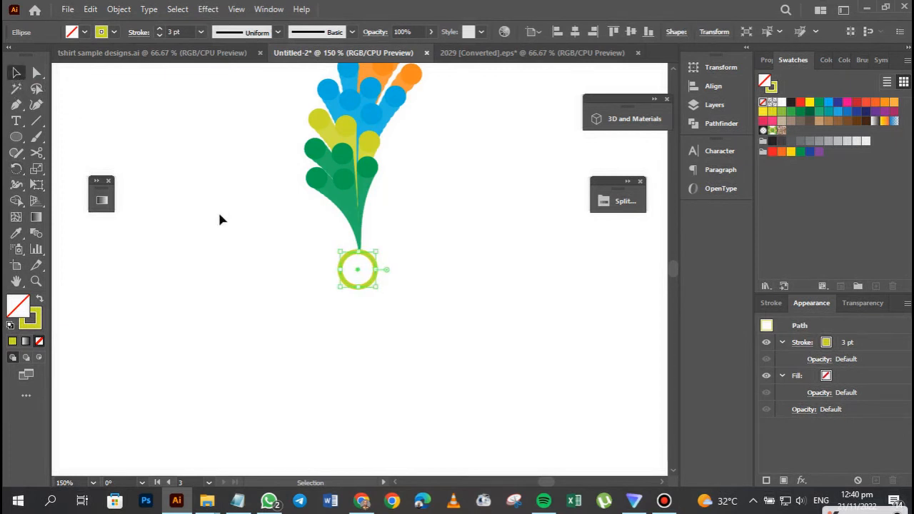
key("Right")
Create a copy of the feather group rotated by -45° about the ring's centre, and undo the copy.
left_click(340, 159)
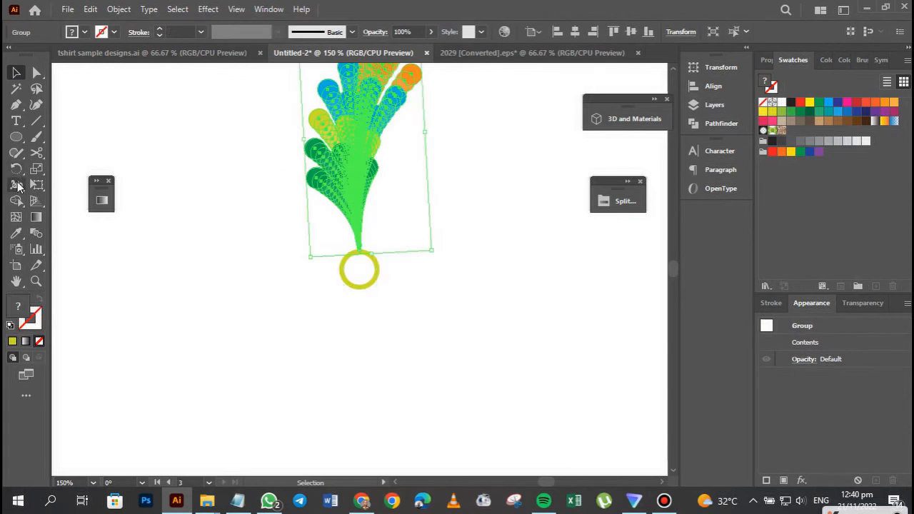
left_click(16, 168)
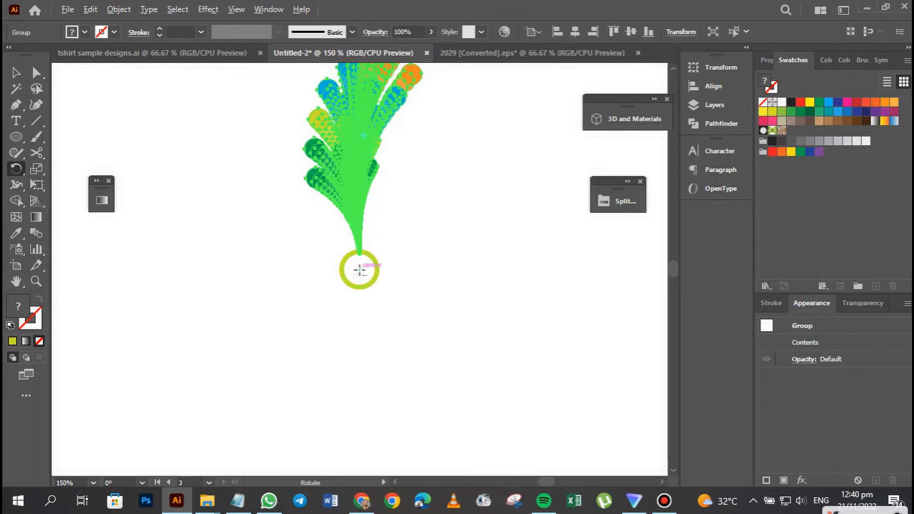
left_click(359, 270, "alt")
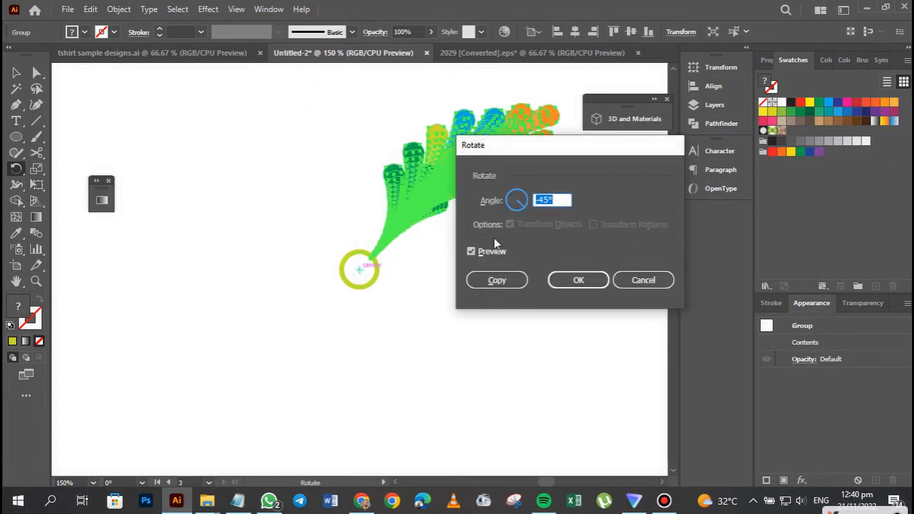
left_click(509, 282)
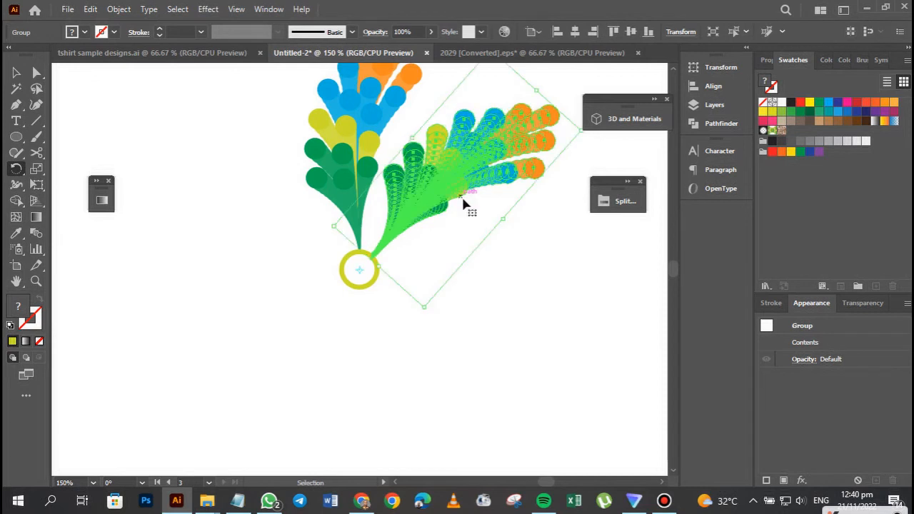
key("ctrl+z")
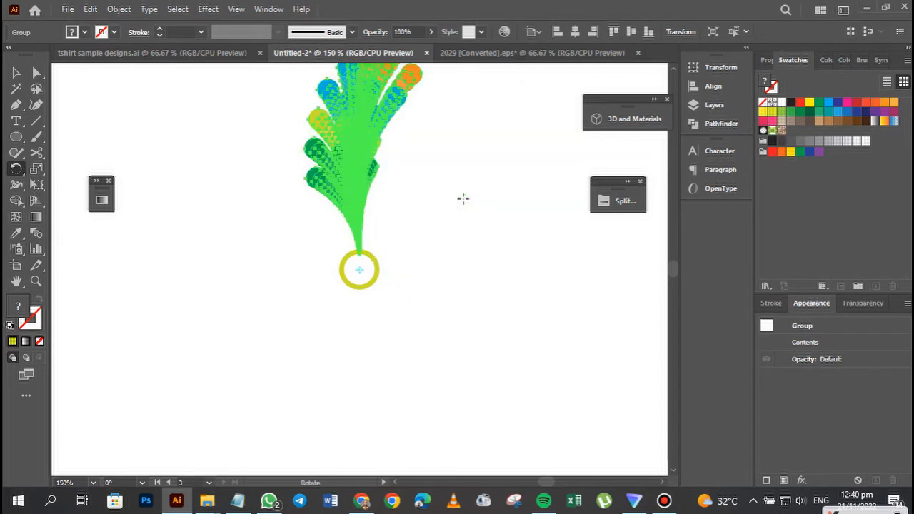
Create a copy of the feather group rotated by -30° about the ring's centre.
left_click(360, 269, "alt")
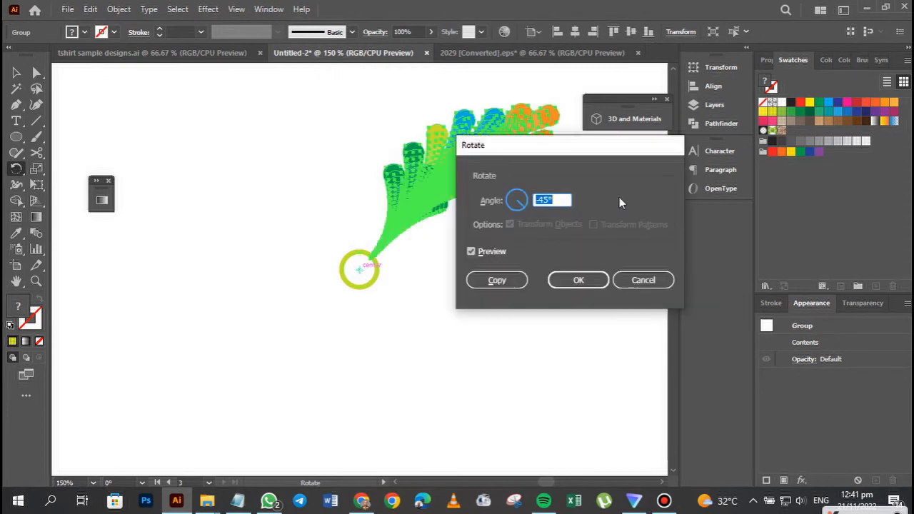
type("-30")
left_click(504, 282)
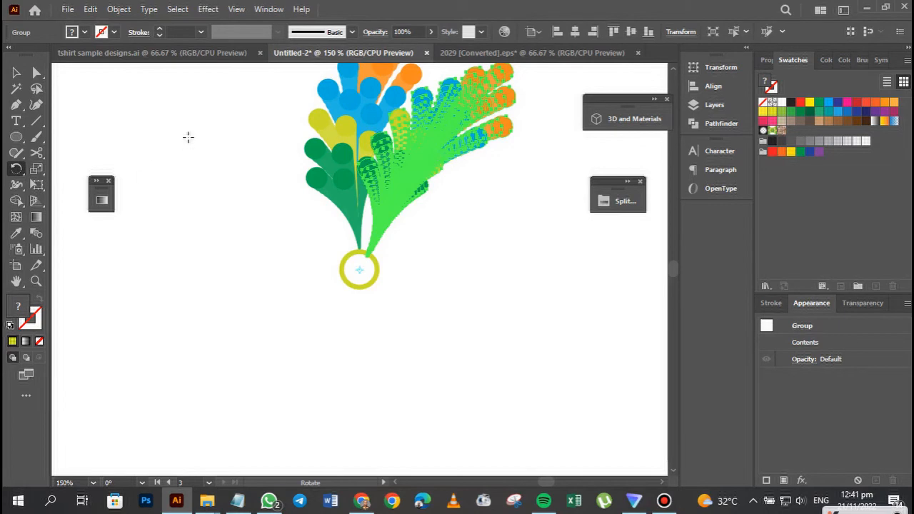
key("v")
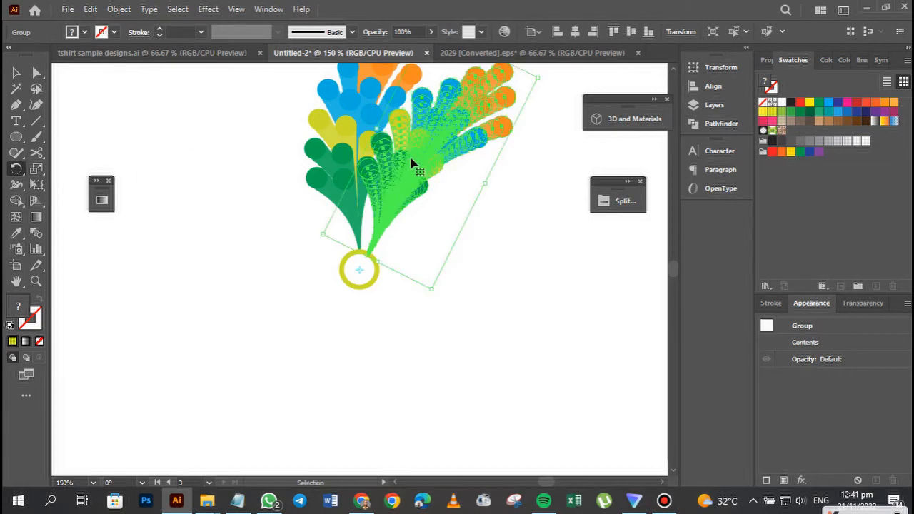
Repeat the rotated copy around the ring until twelve feathers form a full circle, and deselect the artwork.
key("ctrl+d")
key("ctrl+d")
key("ctrl+d")
key("ctrl+d")
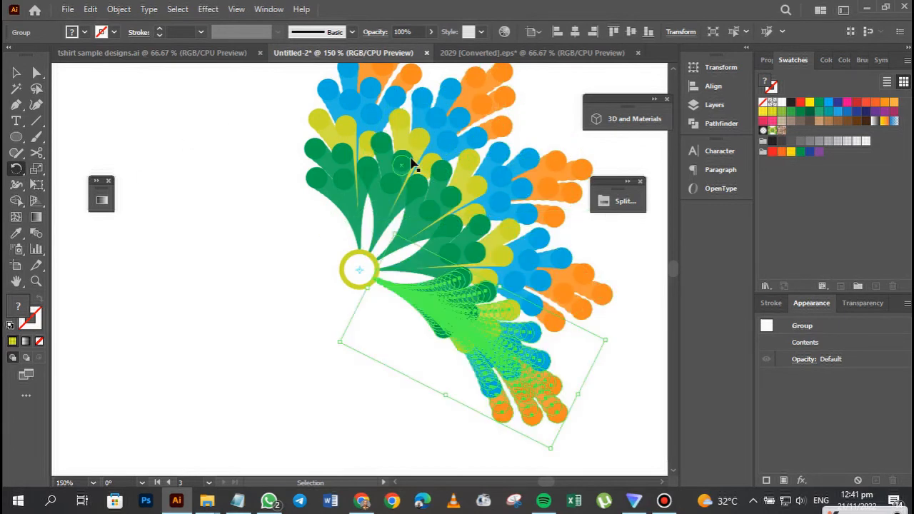
key("ctrl+d")
key("ctrl+d")
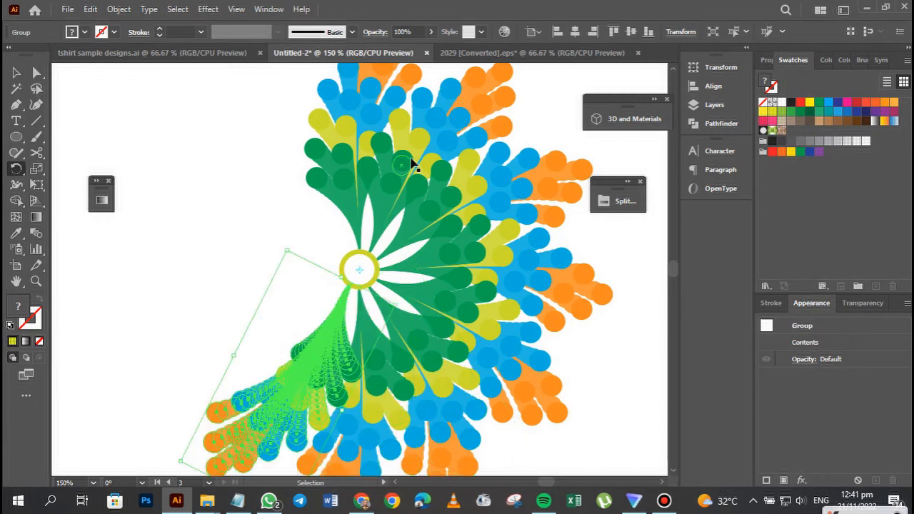
key("ctrl+d")
key("ctrl+d")
key("ctrl+d")
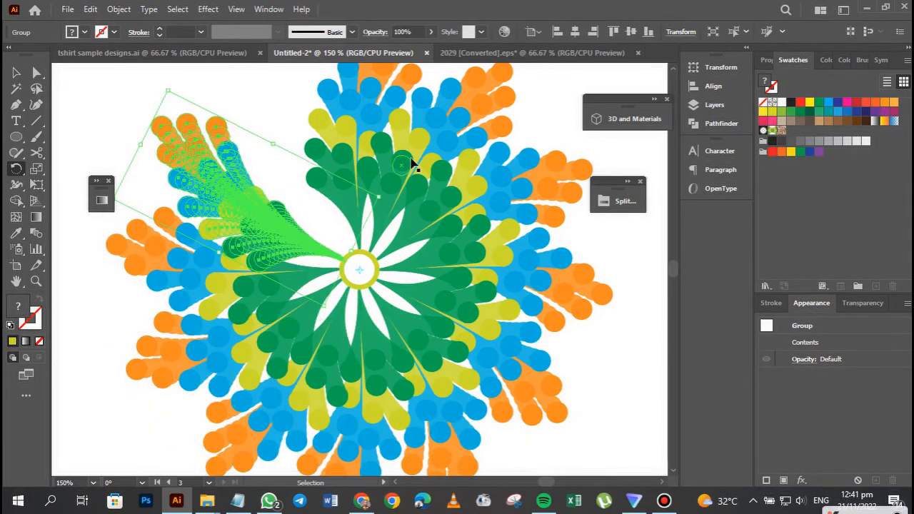
key("ctrl+d")
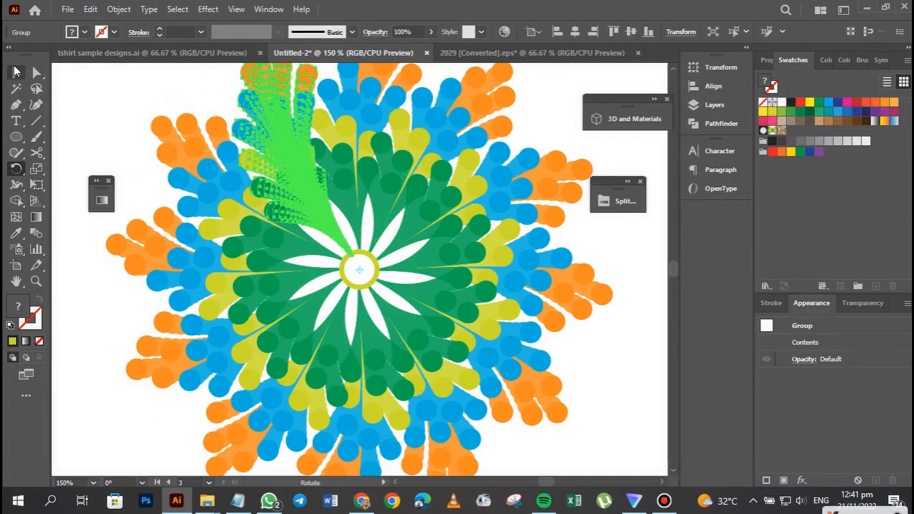
left_click(16, 71)
left_click(602, 400)
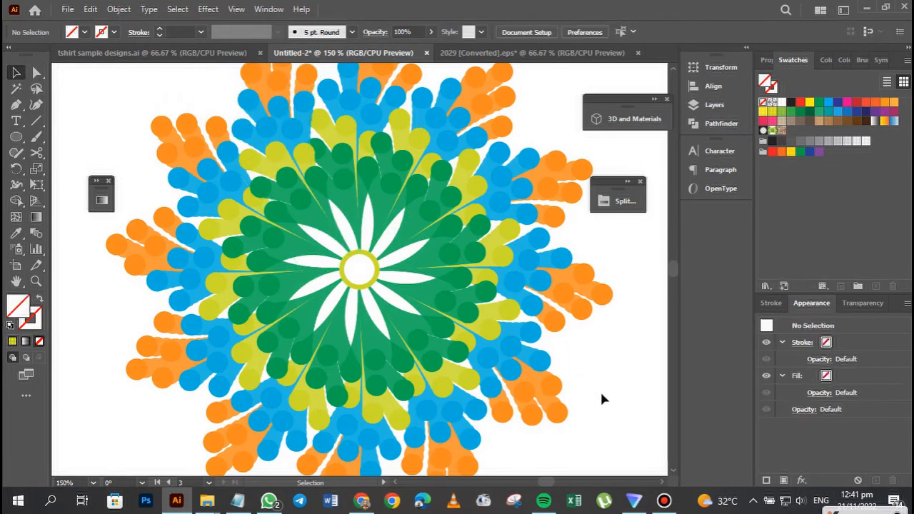
key("ctrl+minus")
key("ctrl+minus")
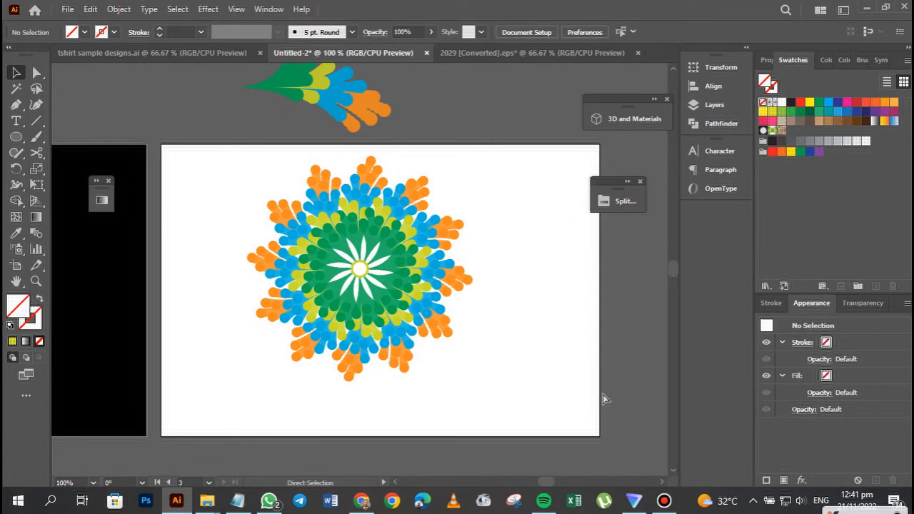
Apply the dark green of the feathers to the central ring with the Eyedropper.
key("ctrl+plus")
key("ctrl+plus")
key("ctrl+plus")
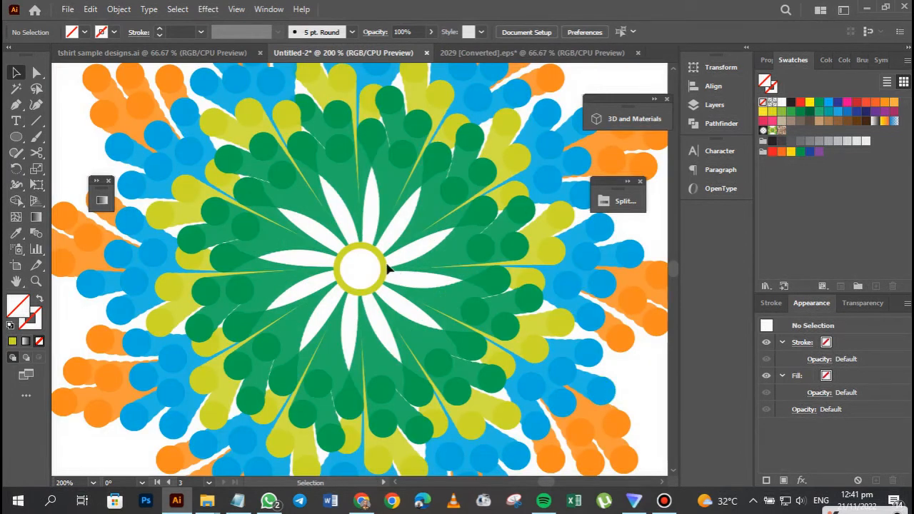
left_click(383, 263)
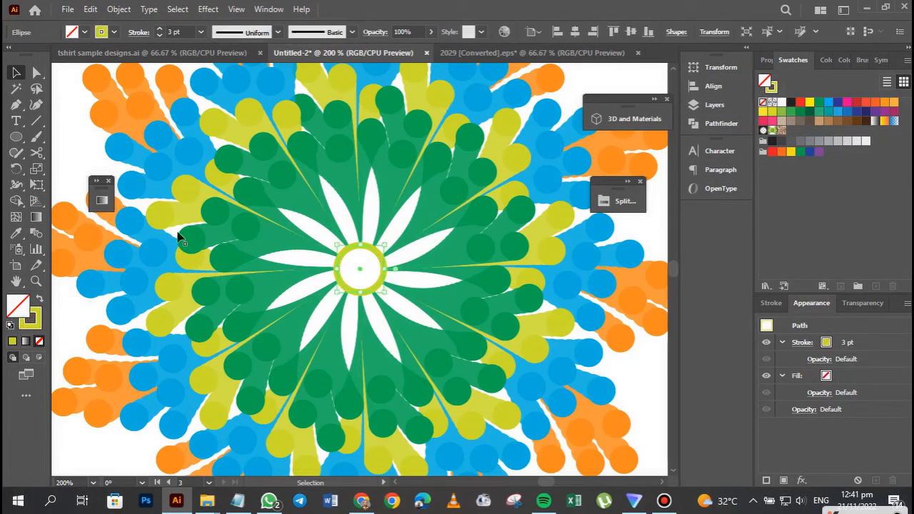
left_click(17, 234)
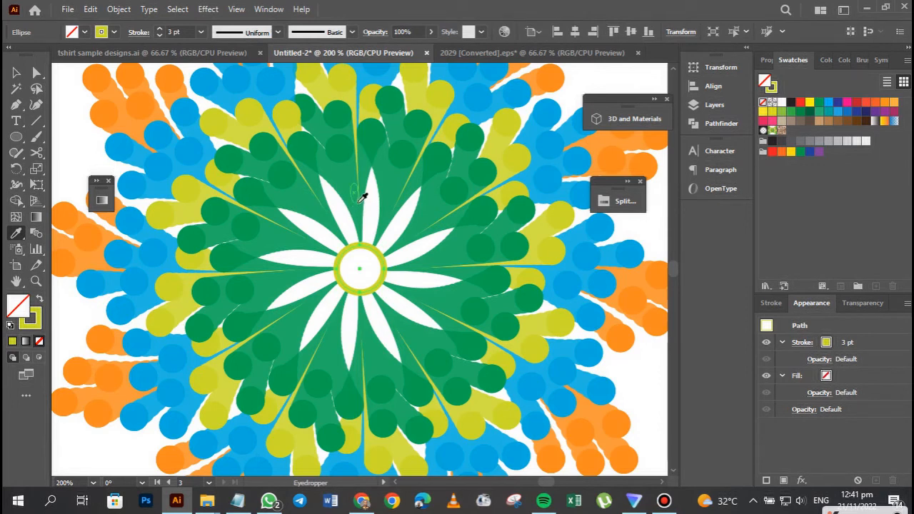
left_click(388, 215)
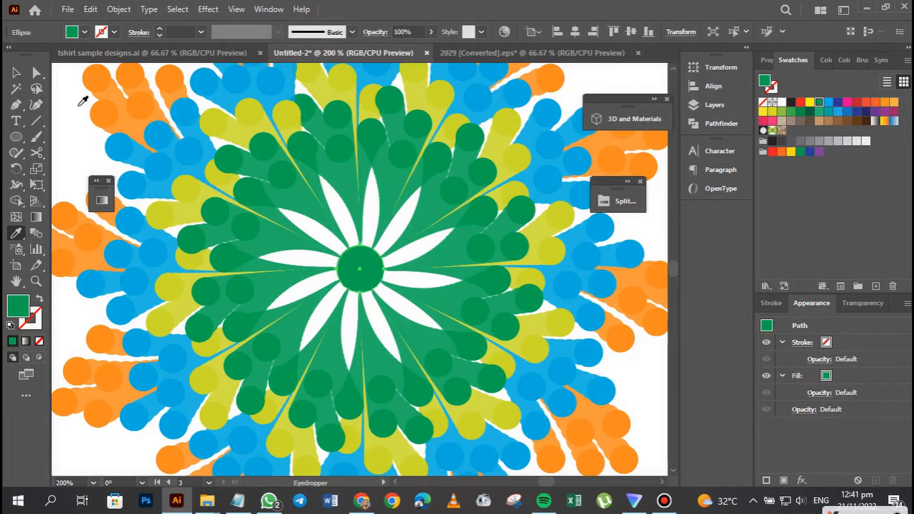
Swap the central circle's green fill to its stroke, set the stroke to 3 pt, and deselect it.
left_click(15, 73)
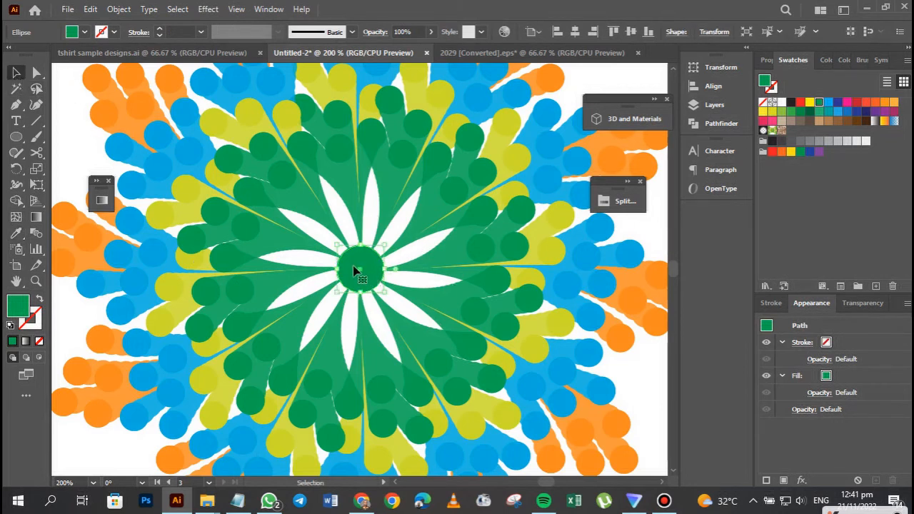
left_click(39, 300)
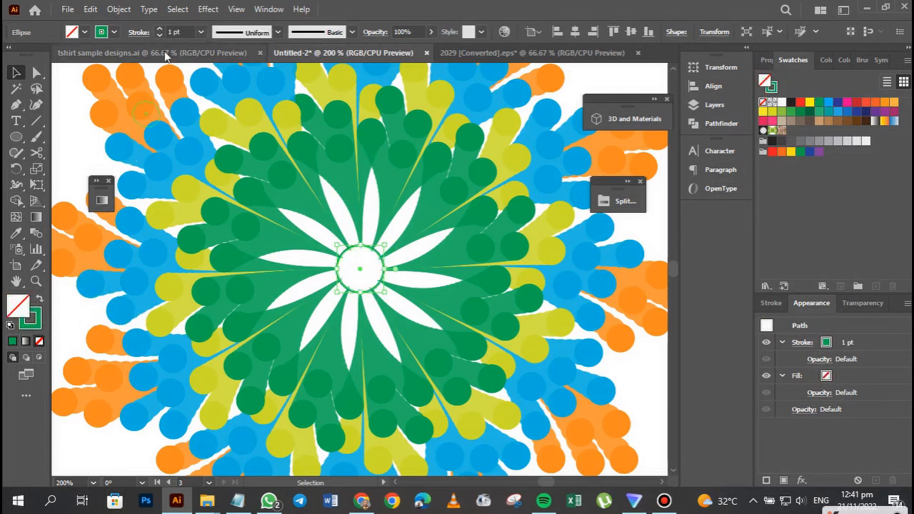
left_click(161, 30)
left_click(160, 30)
left_click(160, 30)
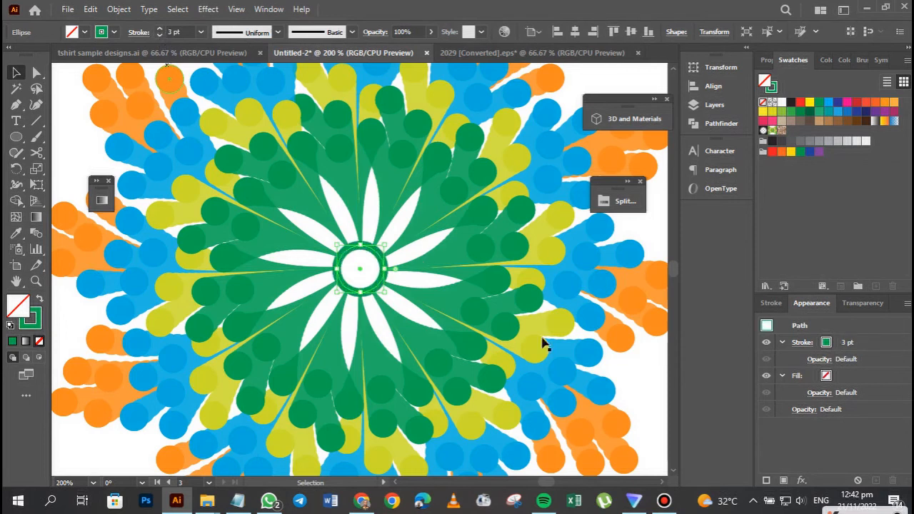
left_click(654, 392)
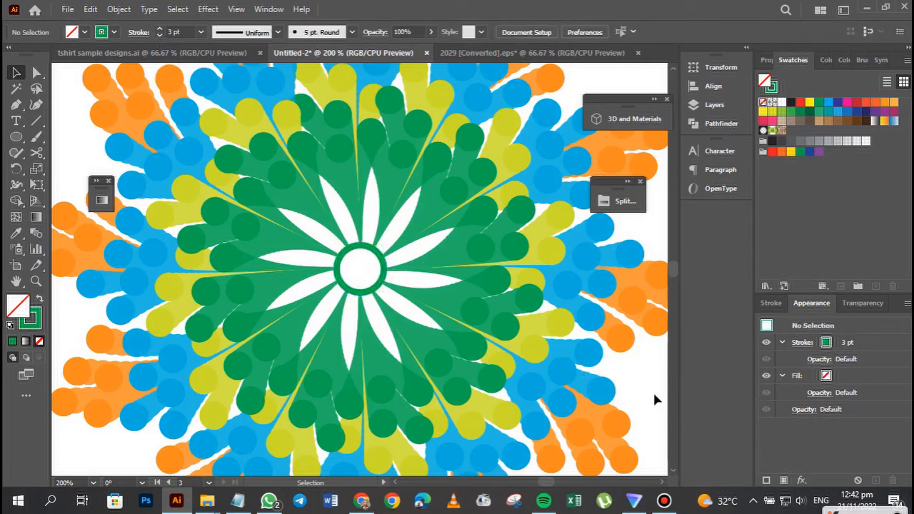
Delete the ring at the centre of the radial design.
left_click(384, 264)
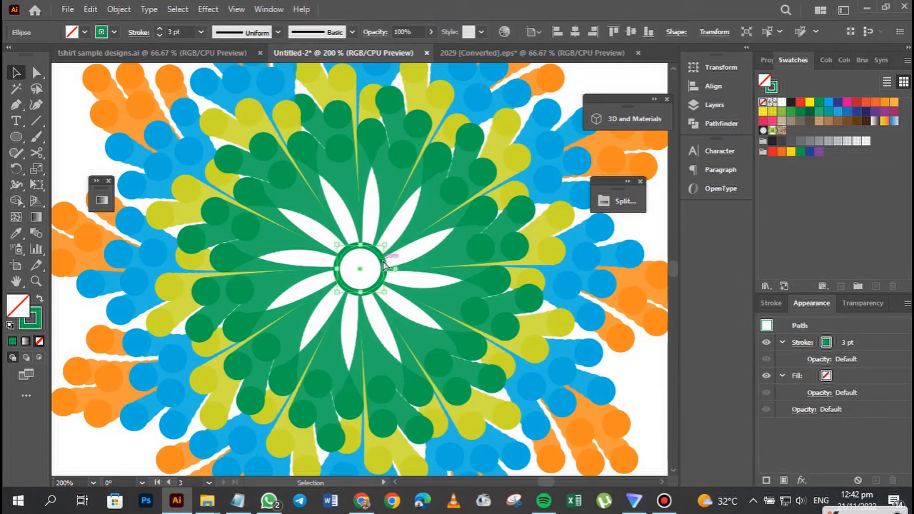
key("Delete")
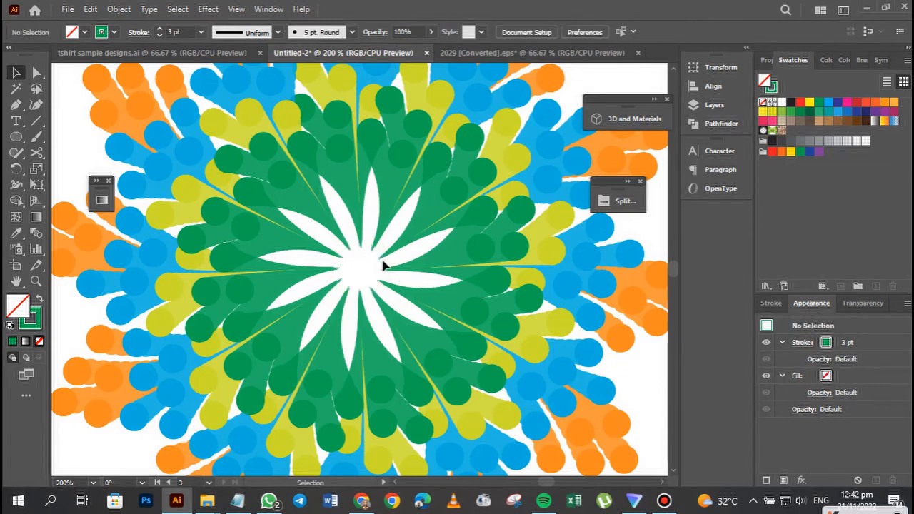
key("ctrl+1")
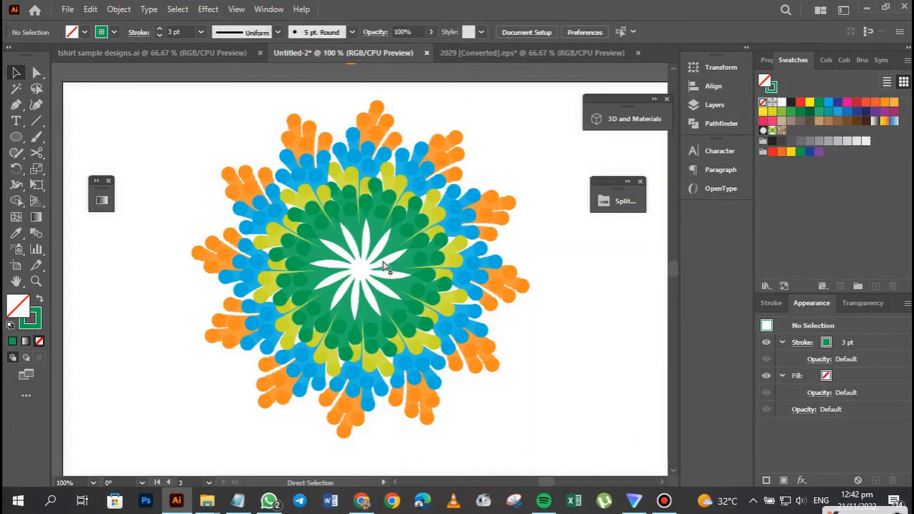
key("ctrl+minus")
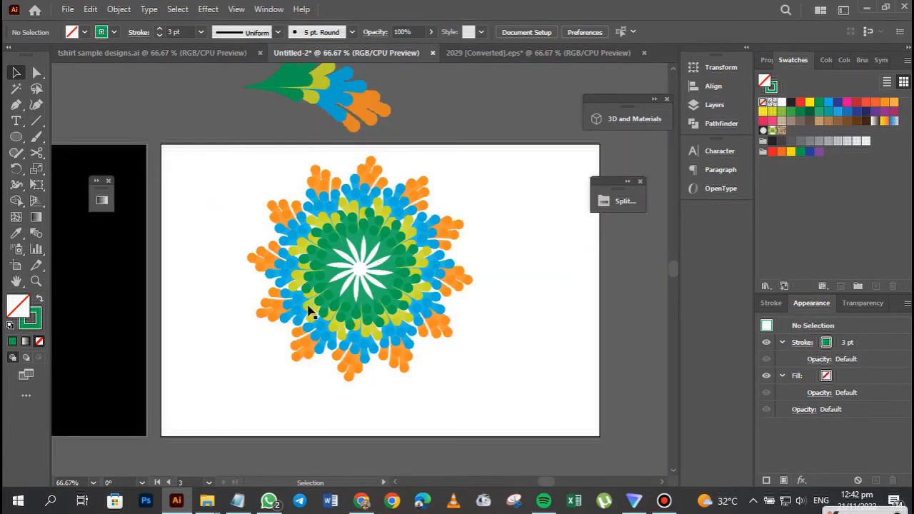
left_click_drag(212, 363, 400, 293)
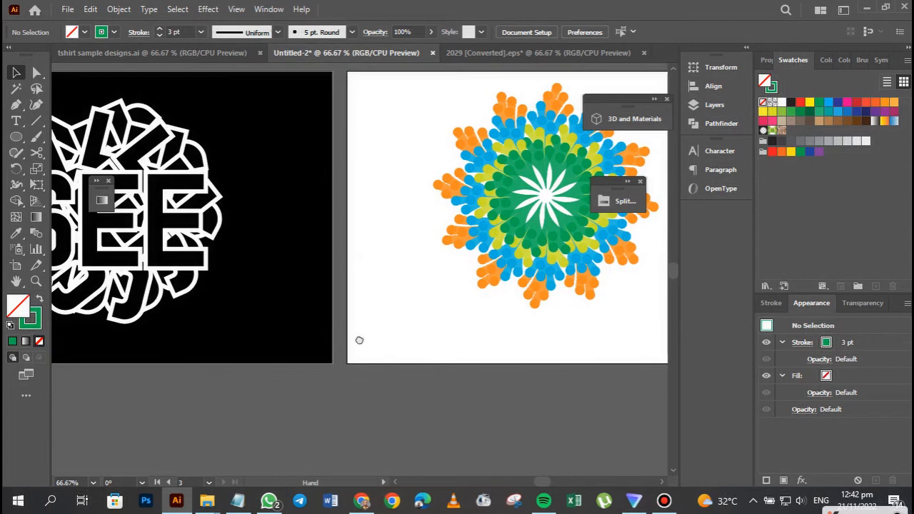
left_click_drag(360, 340, 76, 382)
mouse_move(276, 383)
left_mouse_down()
mouse_move(167, 393)
mouse_move(234, 414)
mouse_move(274, 402)
left_mouse_up()
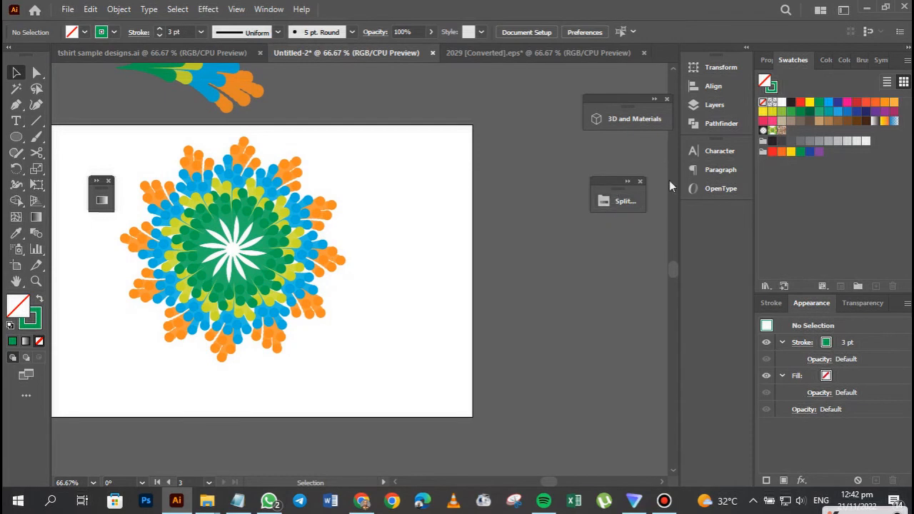
Show the layers list and examine the blank white T-shirt mockup in the tshirt sample designs.ai document.
left_click(711, 105)
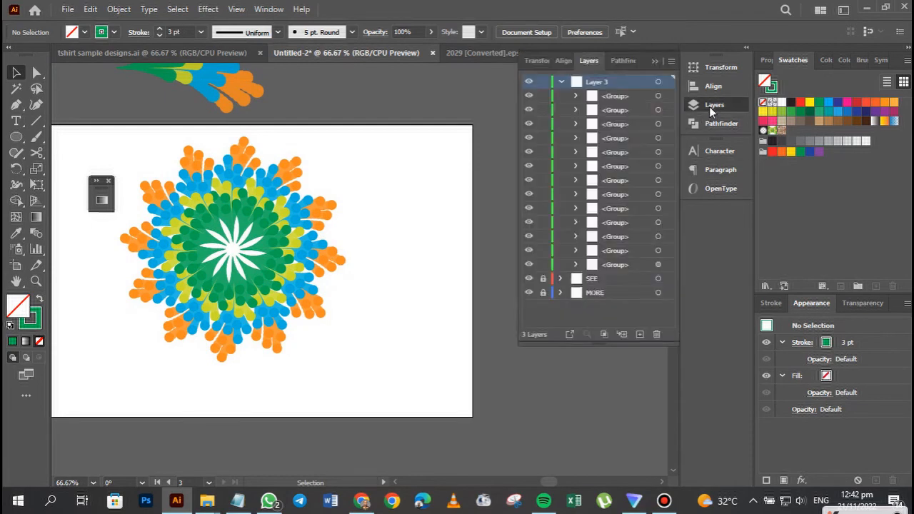
left_click(92, 52)
left_click_drag(308, 385, 293, 349)
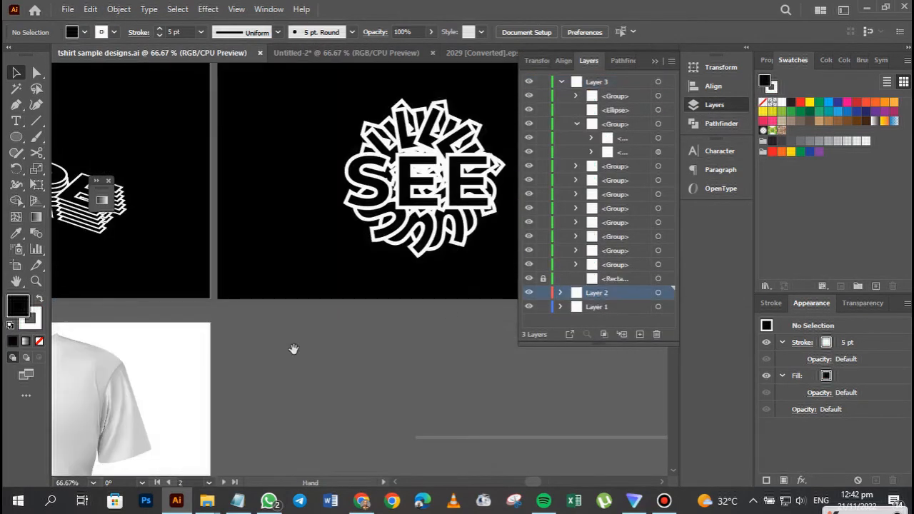
left_click_drag(332, 285, 395, 249)
left_click_drag(293, 316, 423, 252)
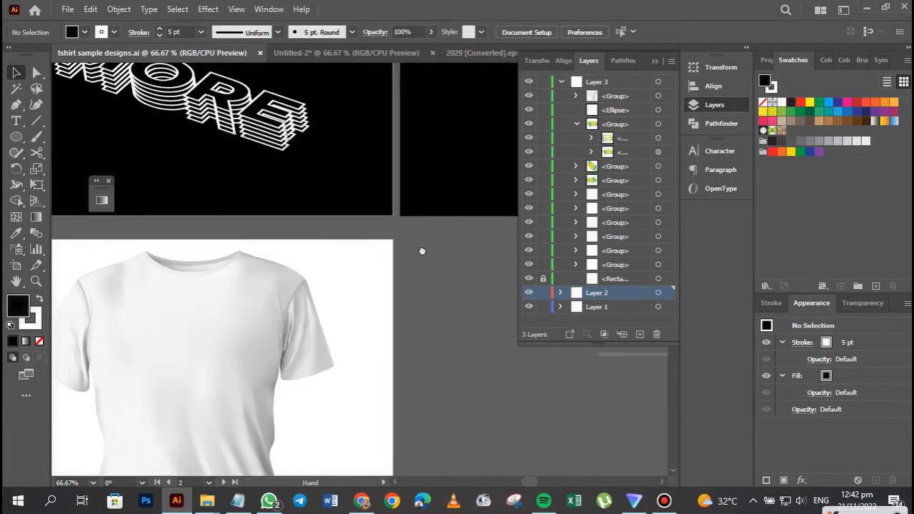
left_click_drag(164, 421, 280, 363)
scroll(250, 314, "down", 2)
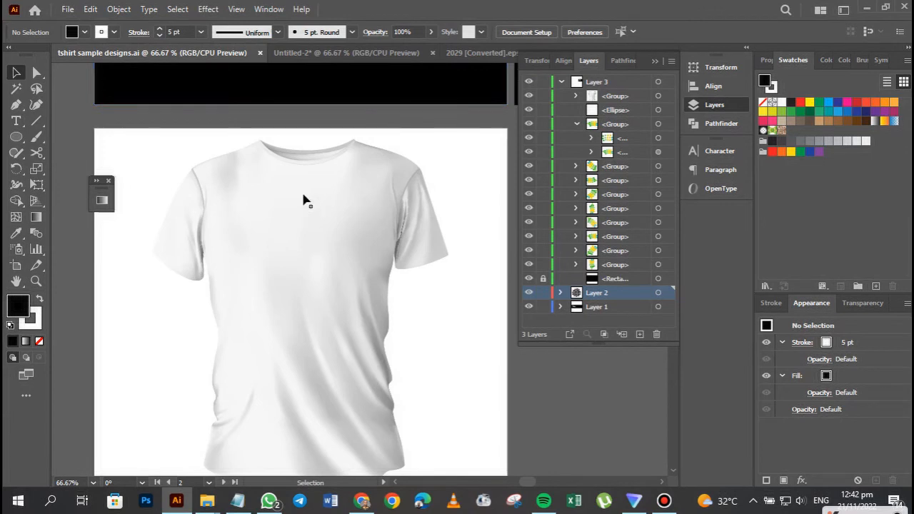
Return to the Untitled-2 document and group all twelve feathers of the radial design.
left_click(325, 53)
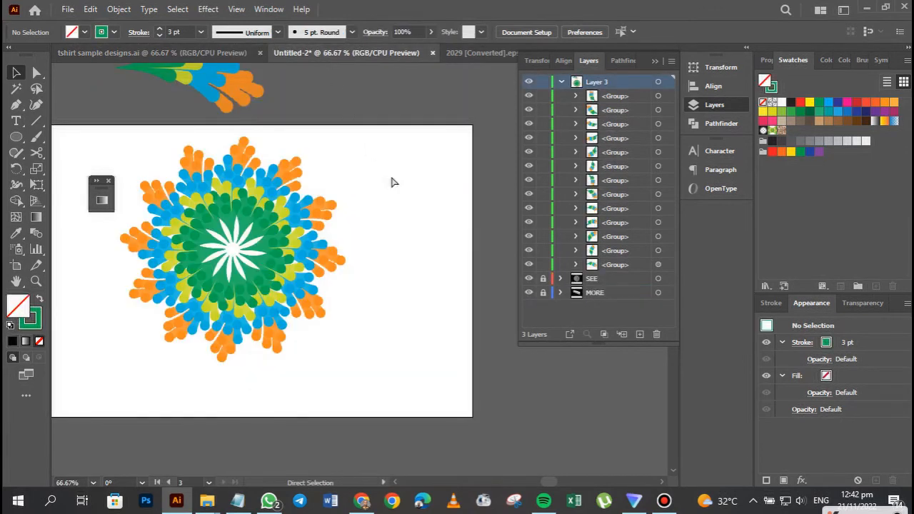
key("ctrl+minus")
key("ctrl+minus")
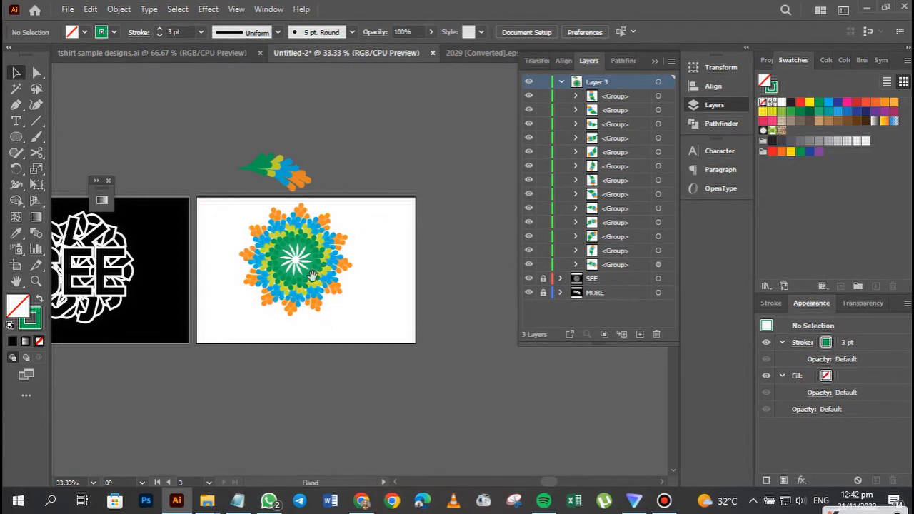
left_click(315, 292)
left_click_drag(243, 203, 386, 319)
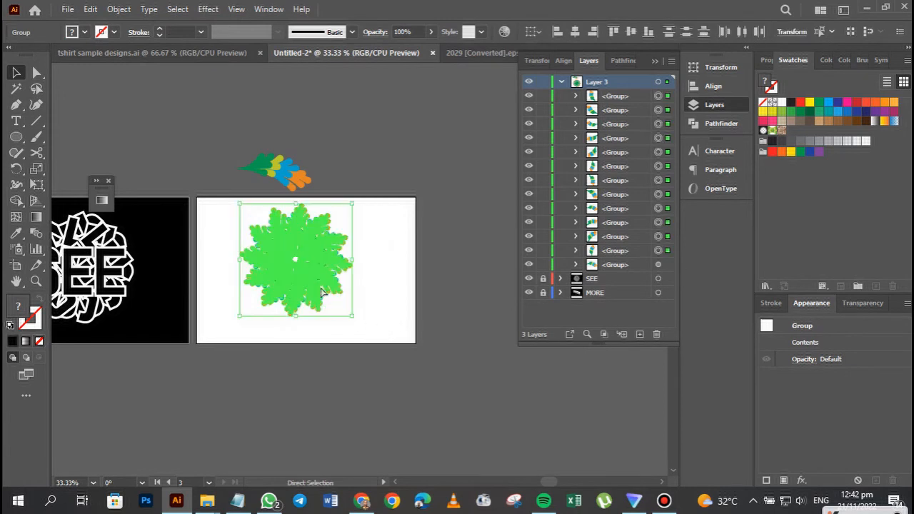
key("ctrl+g")
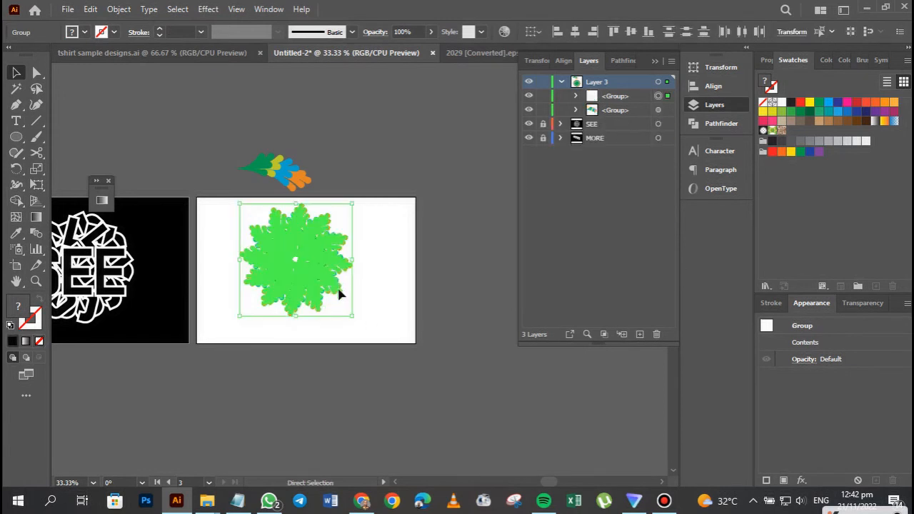
Centre the grouped radial design horizontally and vertically on its white artboard.
left_click_drag(340, 294, 578, 32)
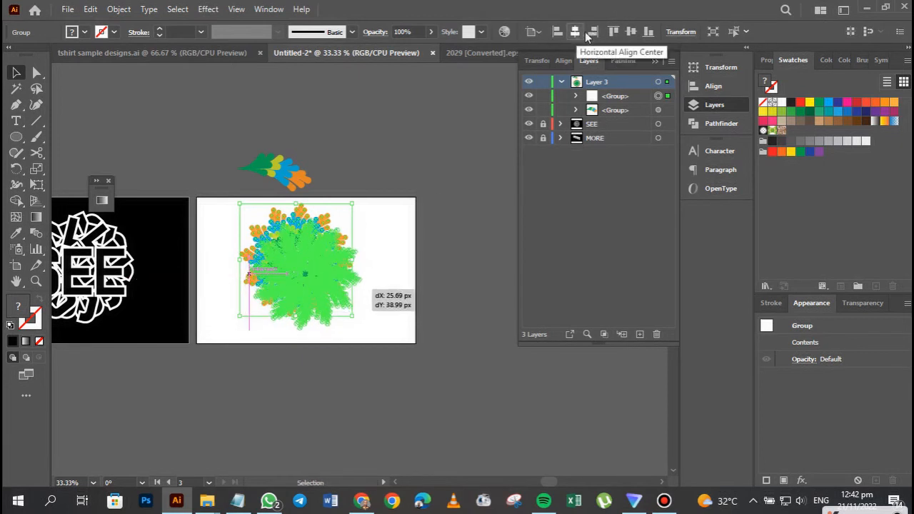
left_click(577, 32)
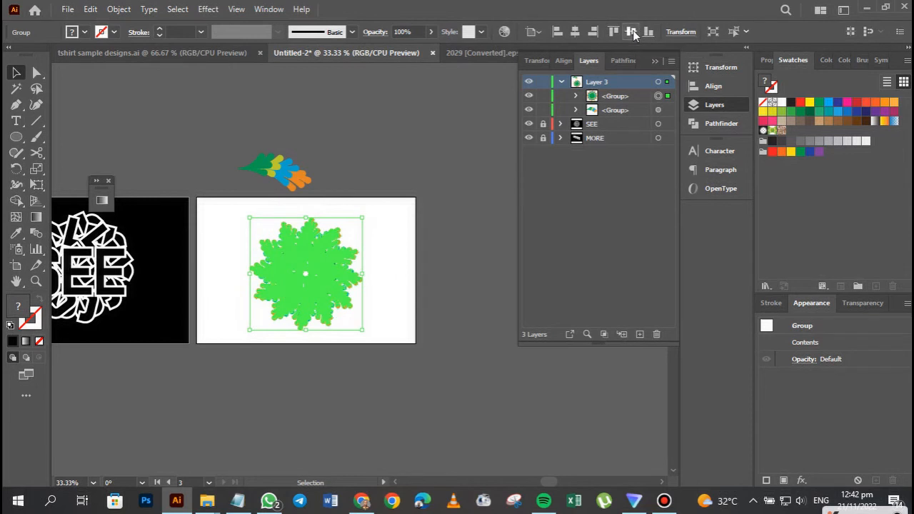
left_click_drag(182, 294, 363, 262)
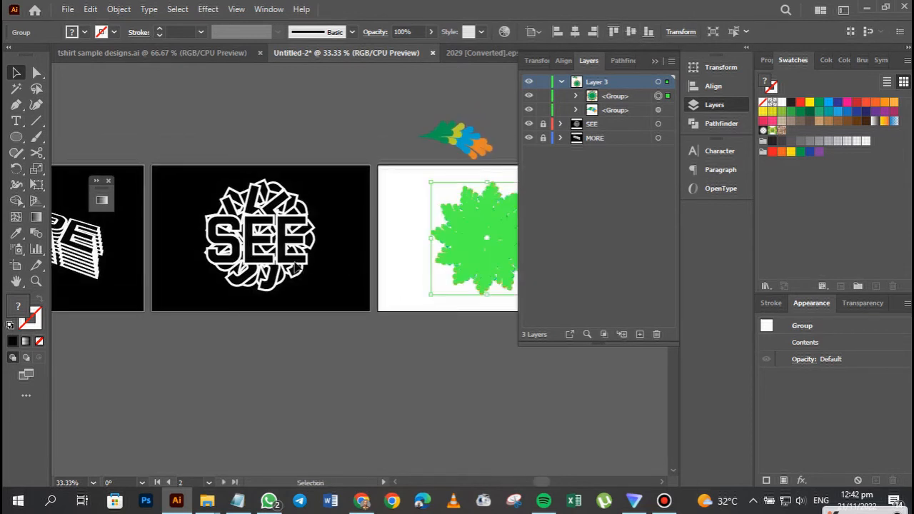
Draw a new white artboard 600 px wide and about 675 px high directly below the MORE artboard.
left_click(295, 268)
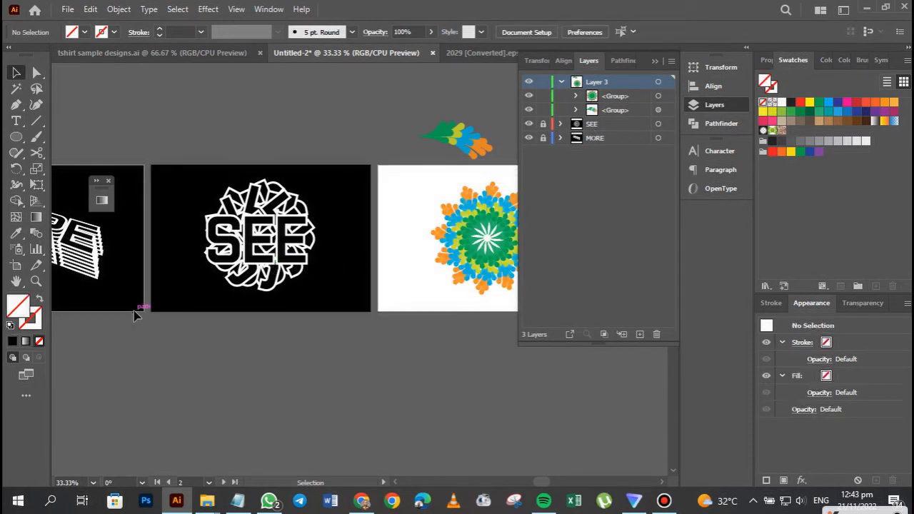
left_click_drag(139, 312, 306, 277)
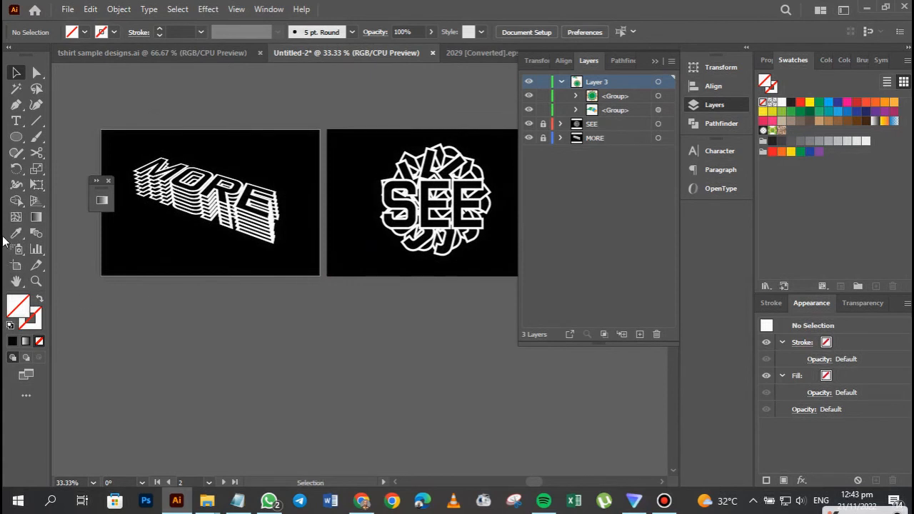
left_click(16, 267)
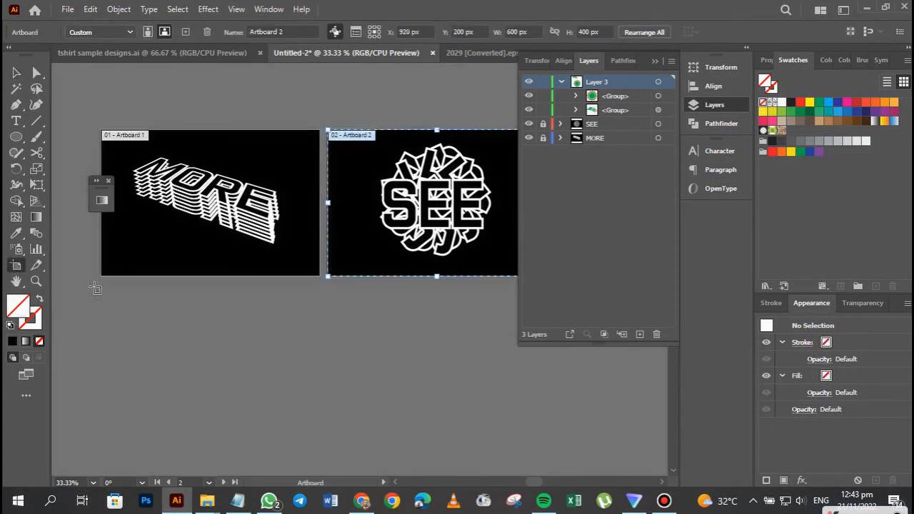
left_click_drag(102, 284, 319, 454)
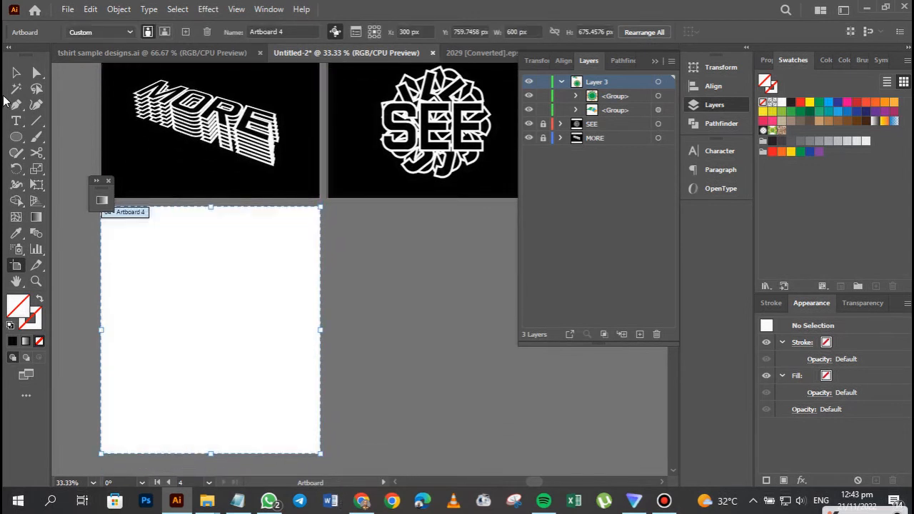
left_click(16, 74)
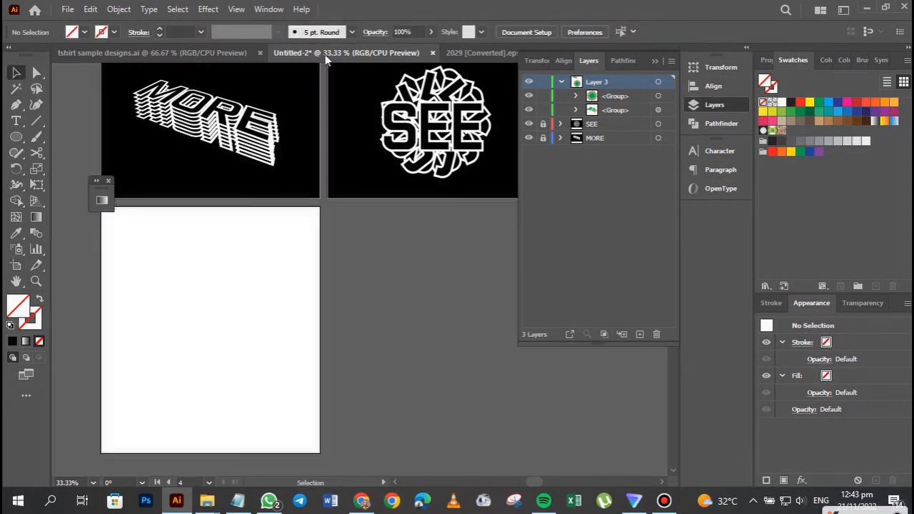
Copy the blank white T-shirt from tshirt sample designs.ai, try pasting it into the Untitled-2 document, and undo the paste.
left_click(192, 57)
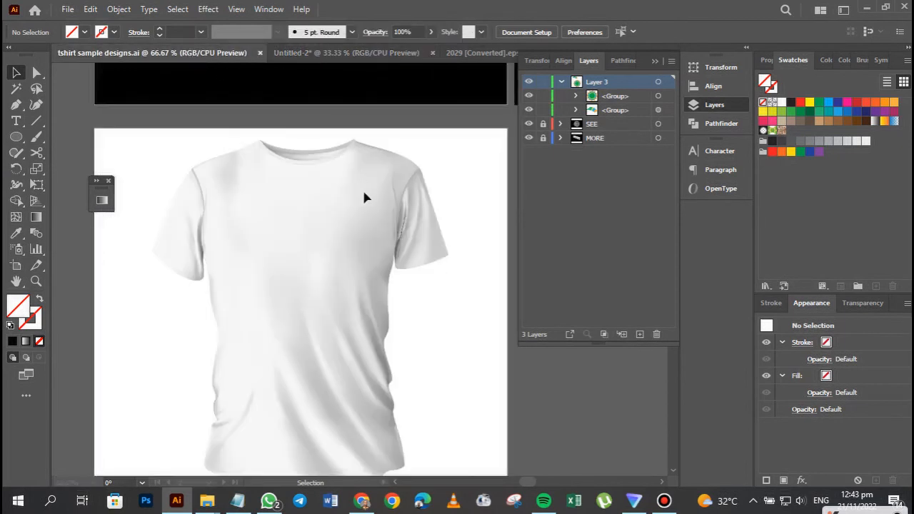
left_click(344, 228)
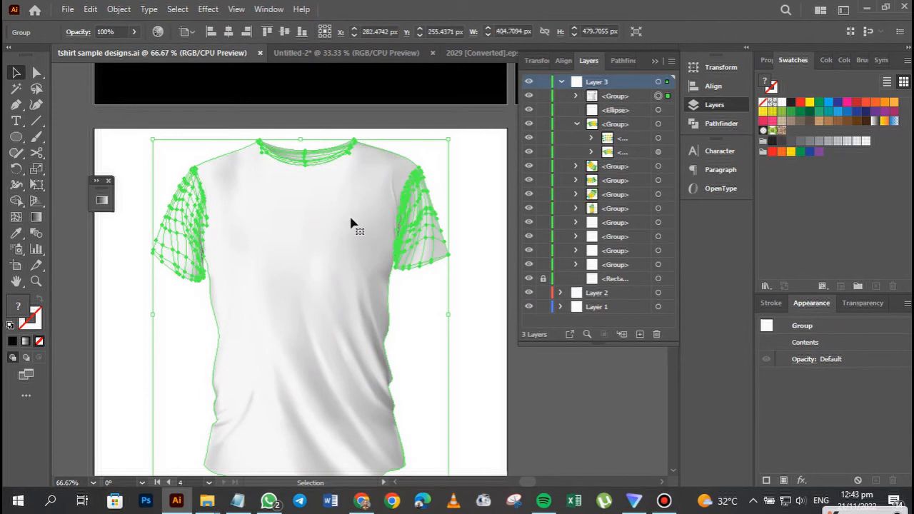
left_click(358, 56)
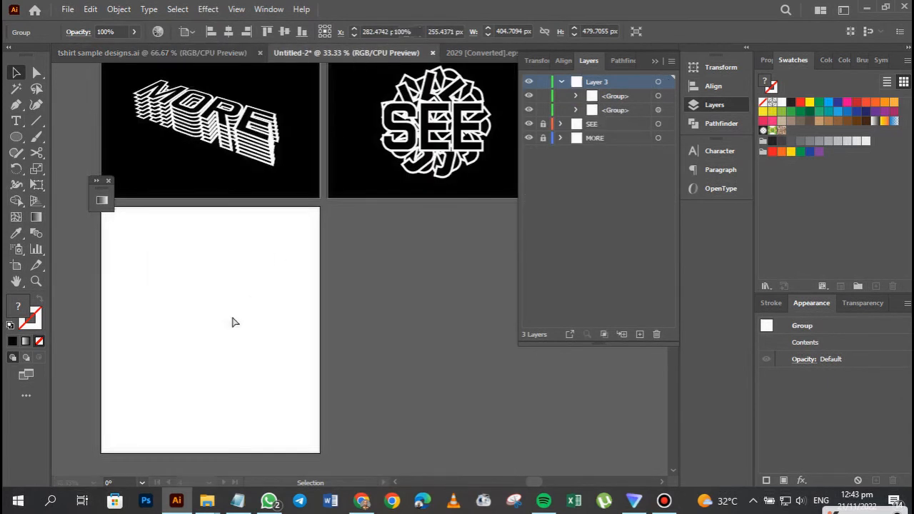
key("ctrl+v")
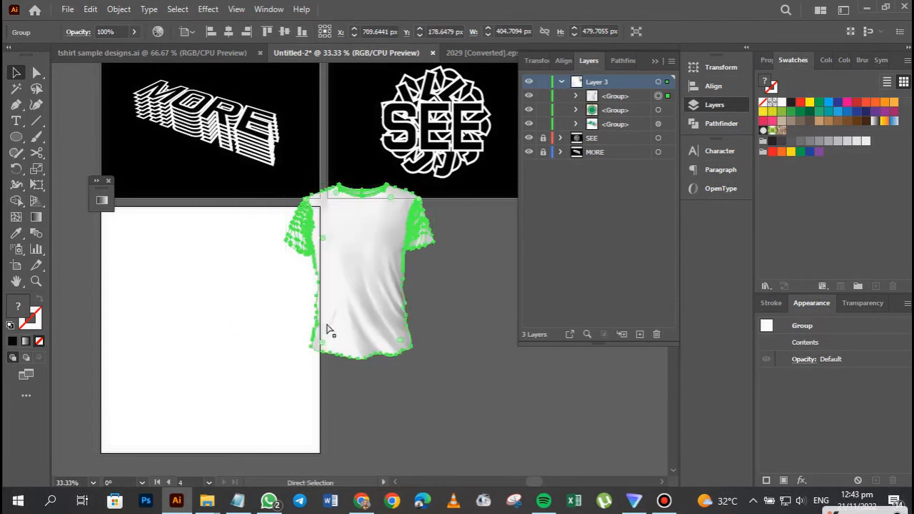
key("ctrl+z")
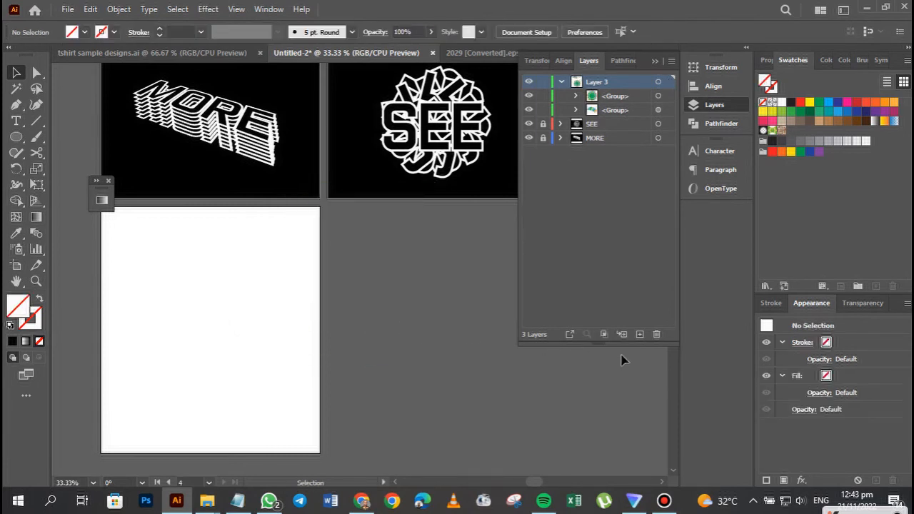
Add a new layer above Layer 3 and rename Layer 3 as Circle pattern.
left_click(641, 334)
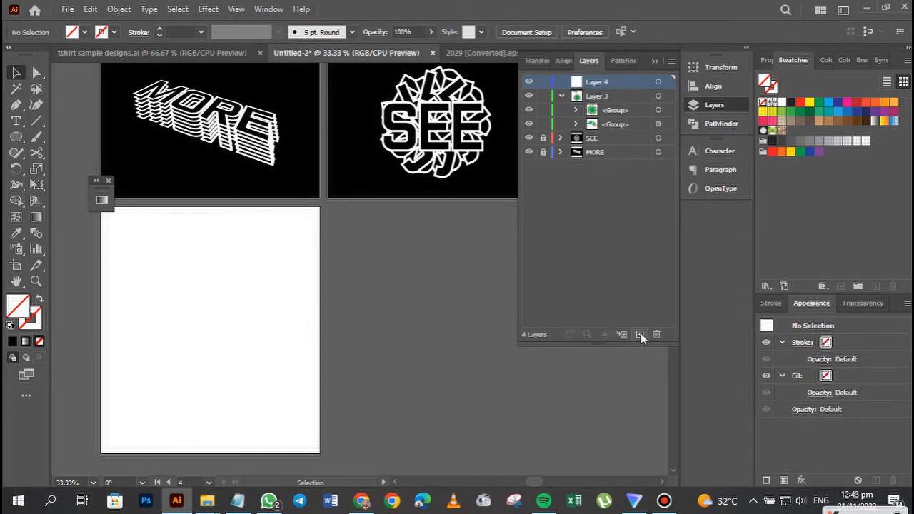
double_click(598, 97)
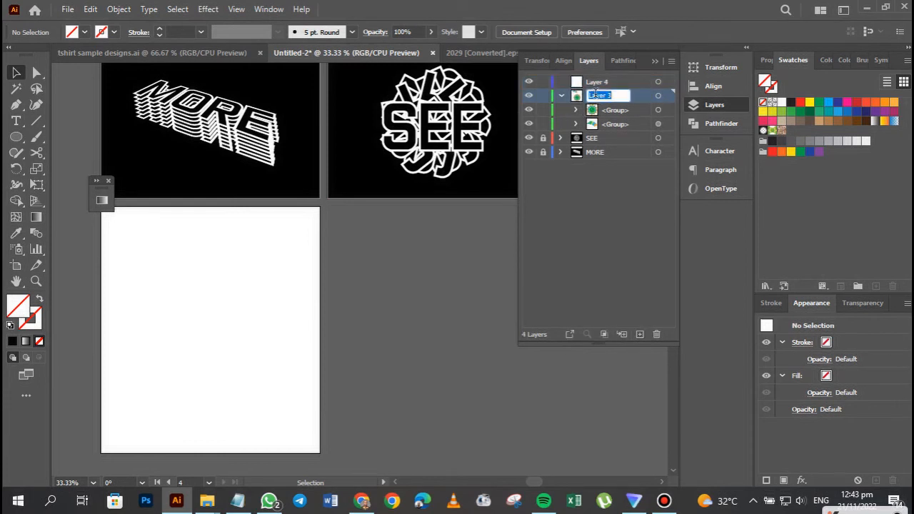
type("Pa")
key("Return")
Rename the new empty layer above Circle pattern as Tshirt mockup.
double_click(593, 83)
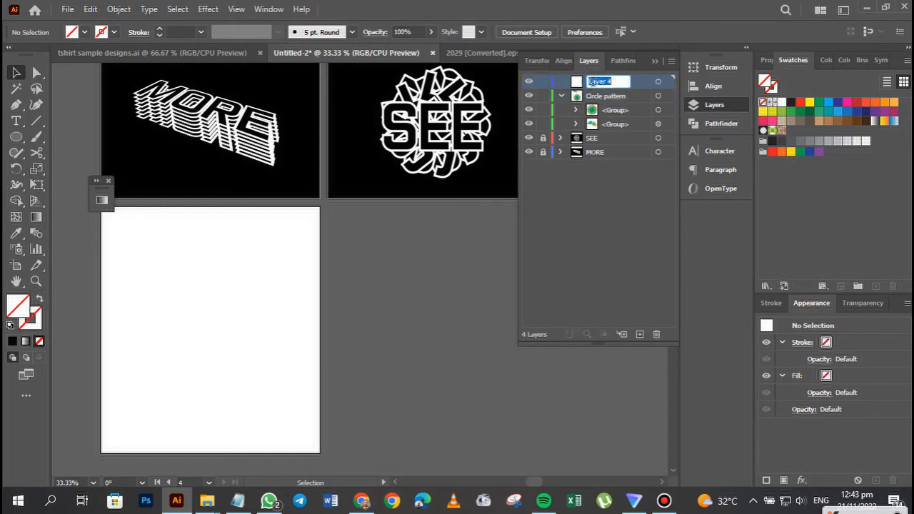
key("BackSpace")
type("Tshirt mockup")
key("Return")
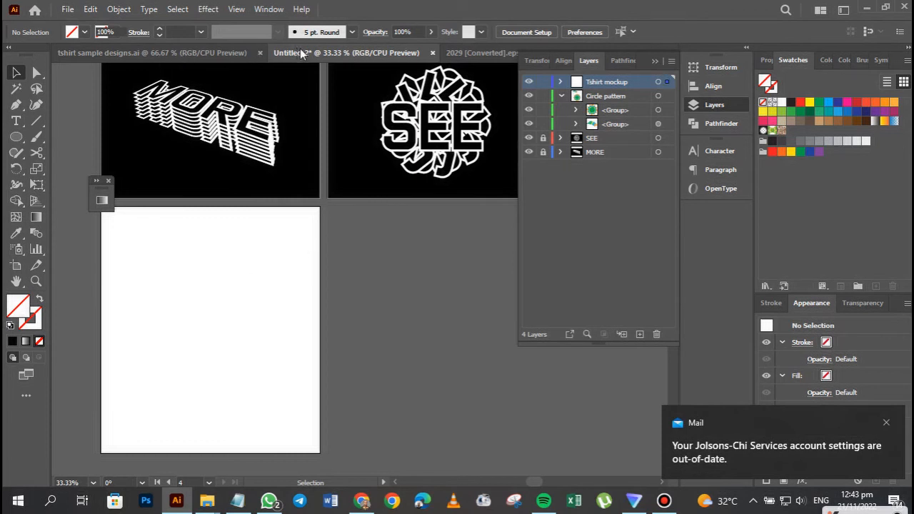
Paste the T-shirt into the Tshirt mockup layer, place a copy in the middle of the new artboard, and delete the first pasted one.
key("ctrl+v")
left_click(366, 230)
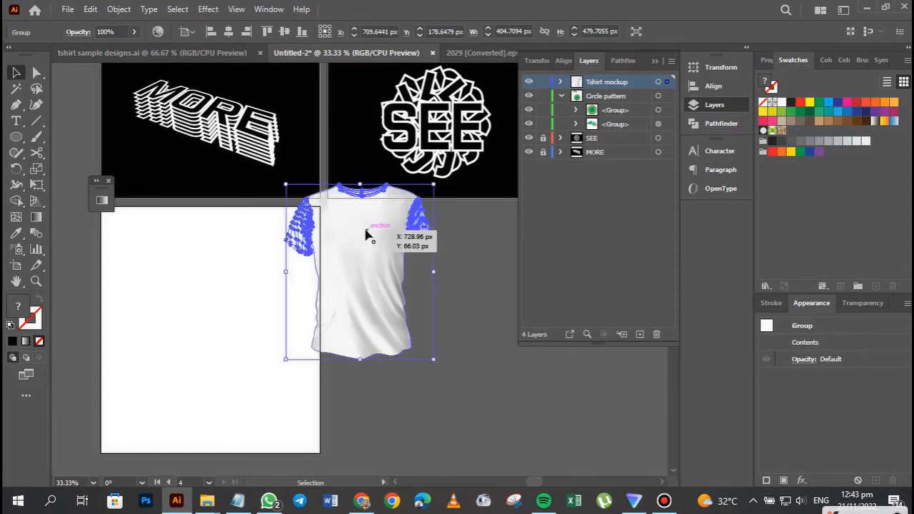
left_click_drag(269, 279, 211, 293)
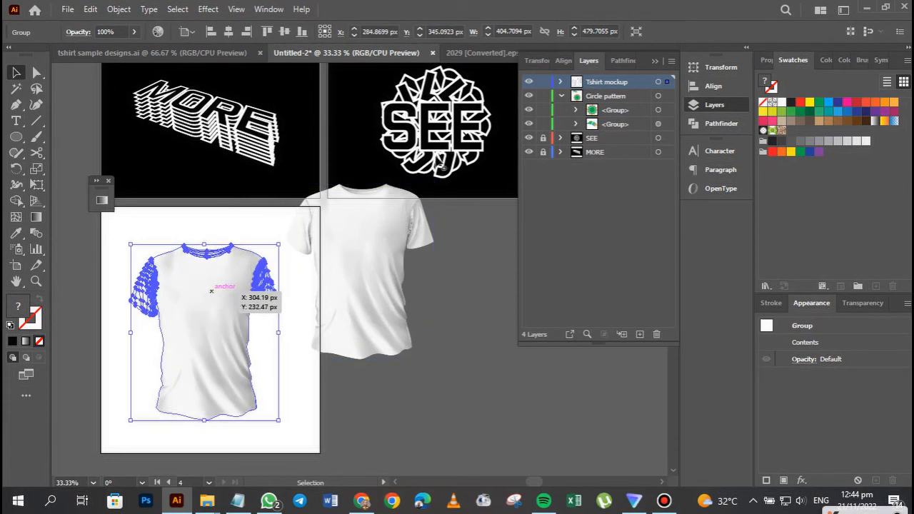
left_click(384, 257)
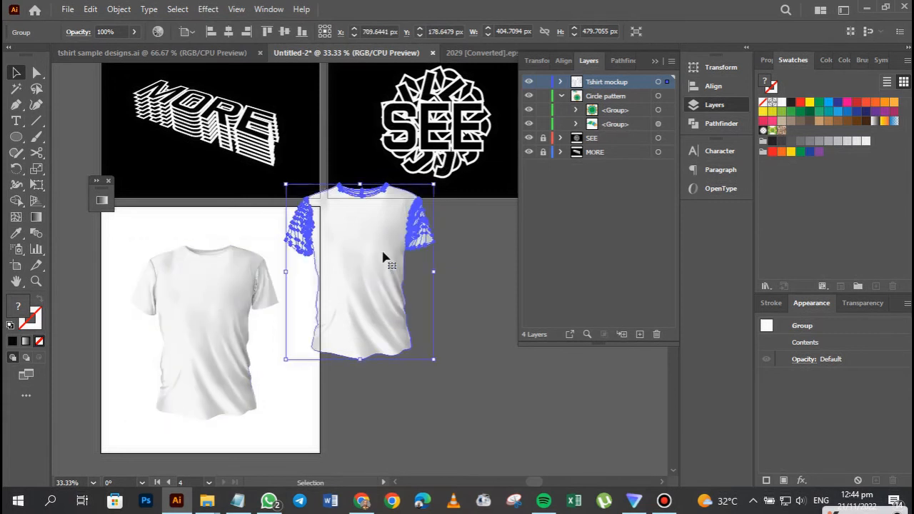
key("Delete")
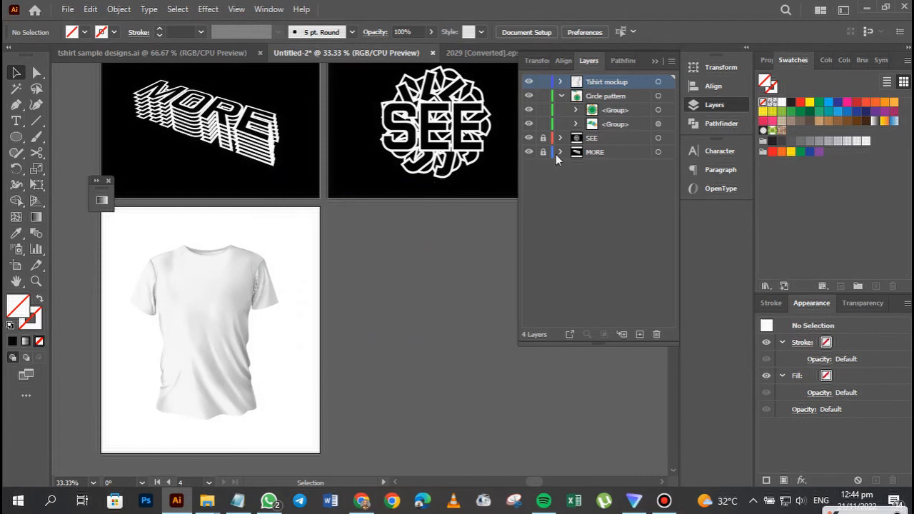
Duplicate the T-shirt artboard with its artwork twice, placing the copies in a row beneath the SEE and radial design artboards.
left_click(543, 139)
left_click(214, 280)
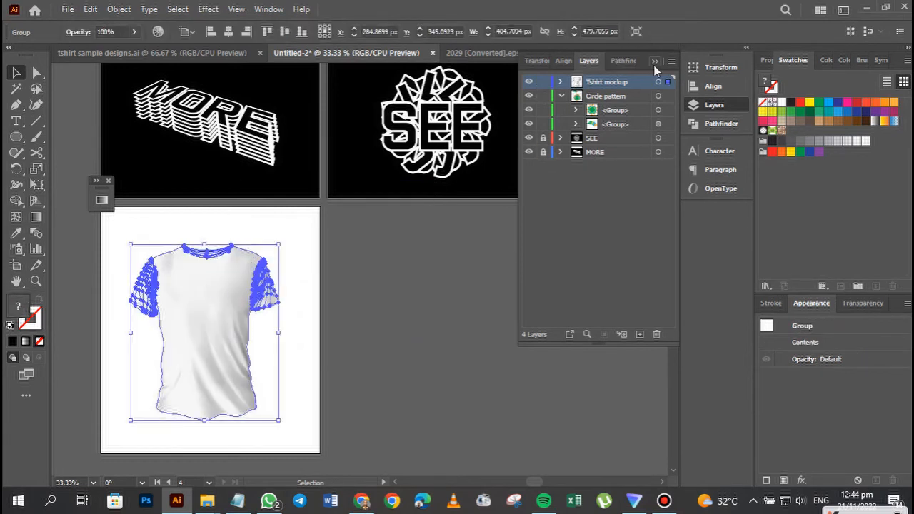
left_click(653, 63)
left_click(17, 267)
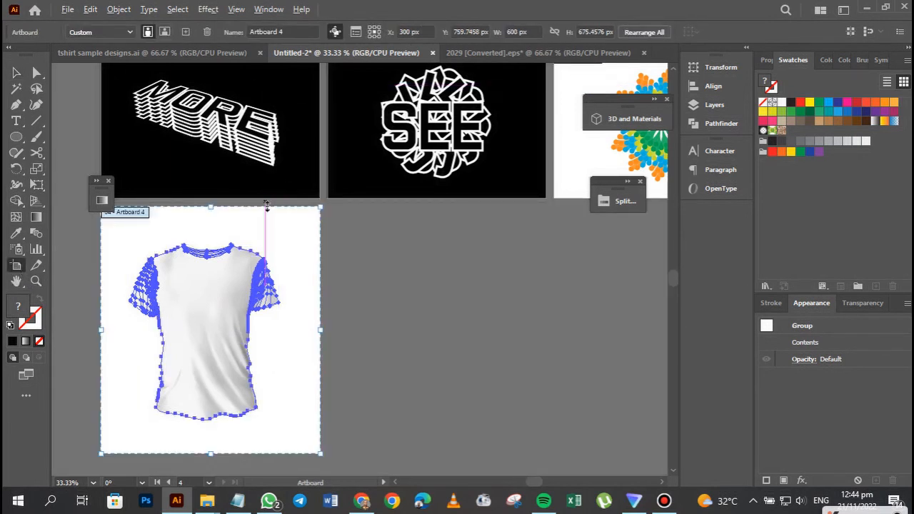
left_click_drag(273, 229, 341, 238)
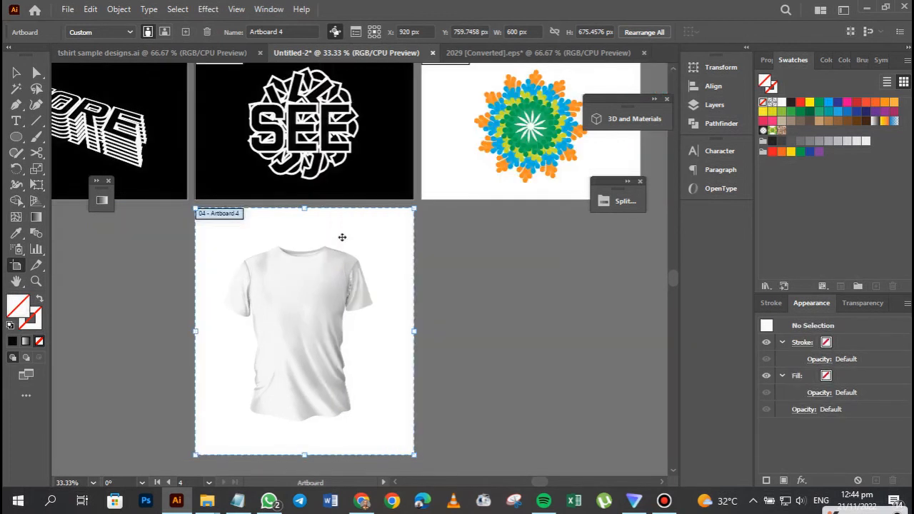
key("ctrl+z")
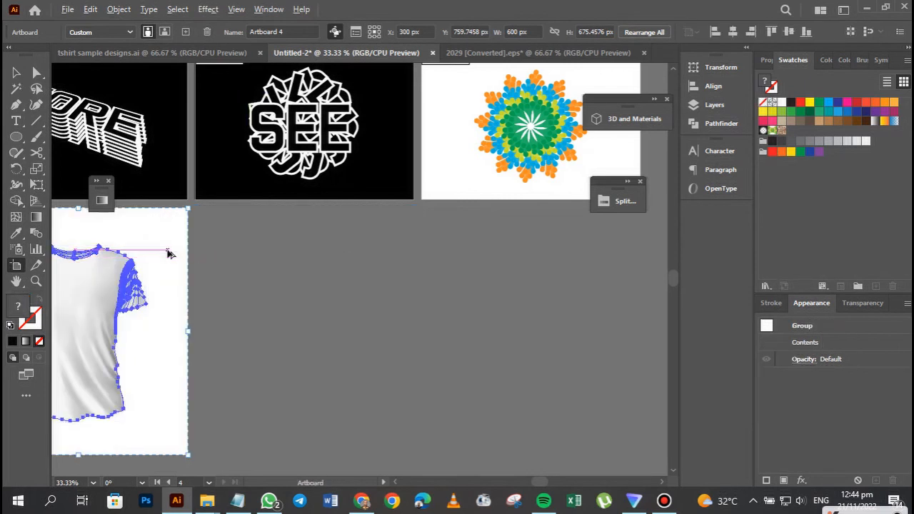
left_click_drag(355, 279, 398, 257)
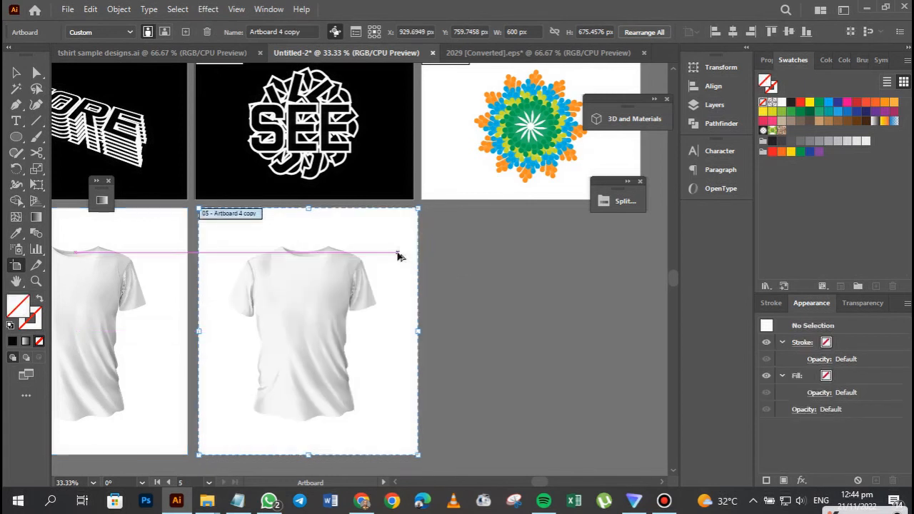
left_click_drag(382, 248, 612, 249)
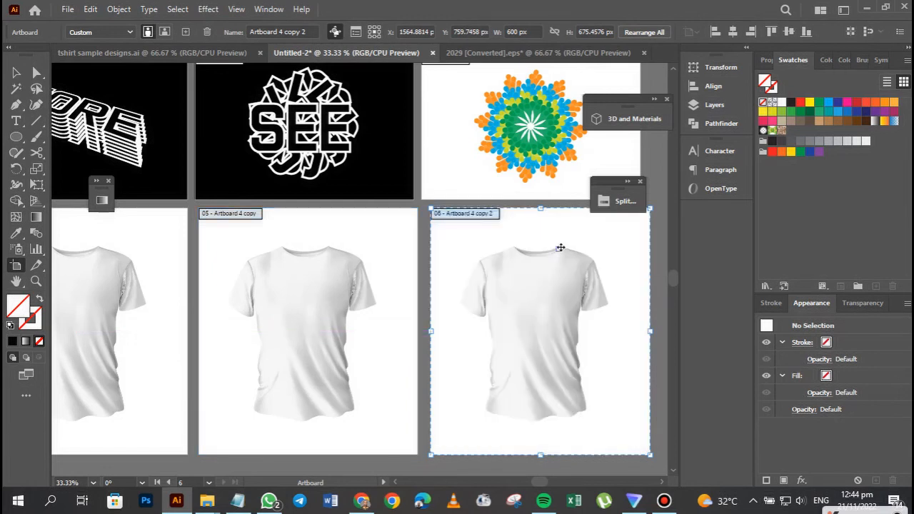
Leave artboard editing and unlock the SEE and MORE layers.
key("space")
left_click_drag(195, 251, 332, 251)
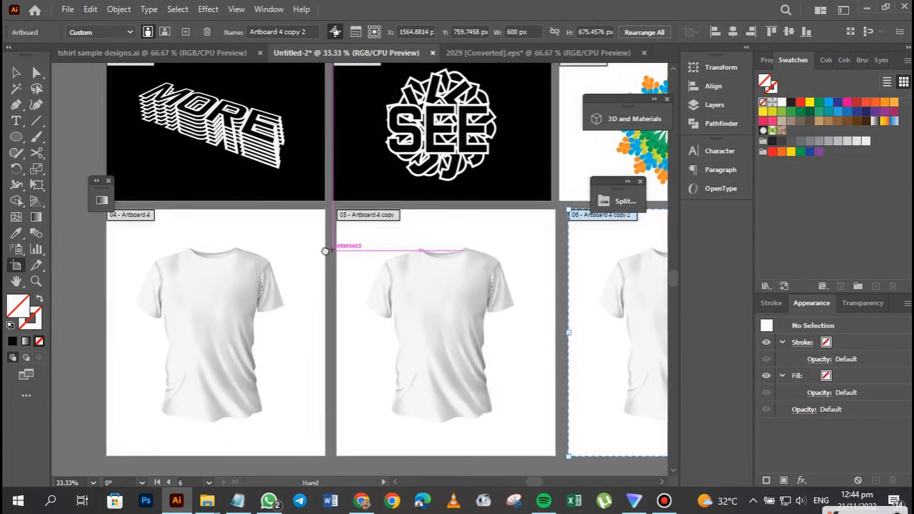
left_click(206, 127)
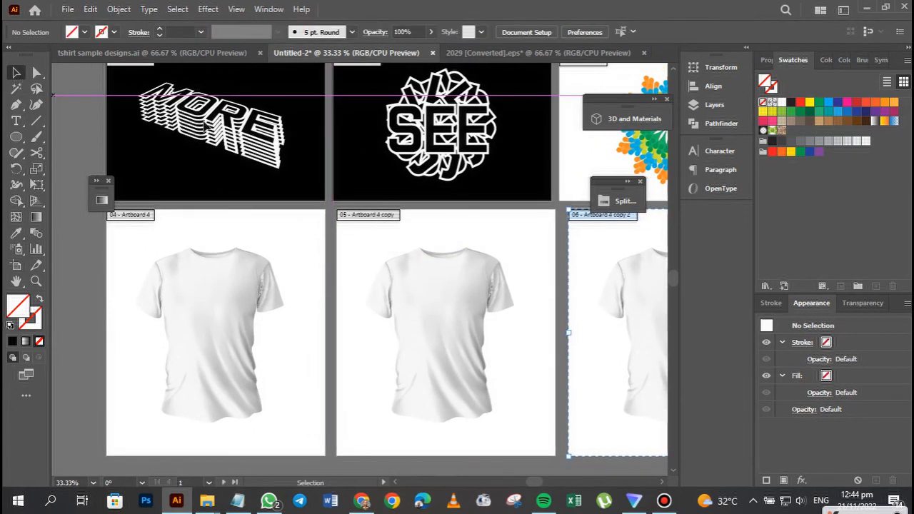
left_click(718, 105)
left_click(543, 138)
left_click(543, 151)
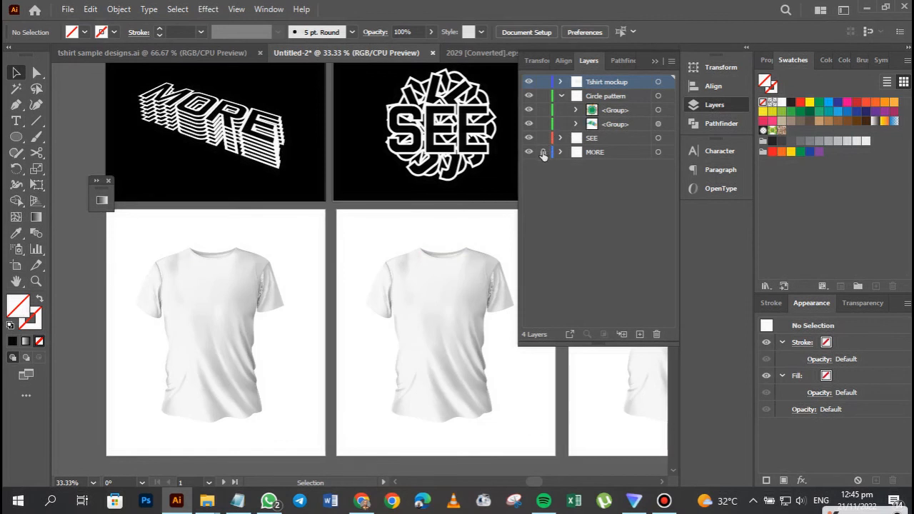
Try placing a copy of the slanted MORE text on the first T-shirt, and delete that copy.
left_click(237, 122)
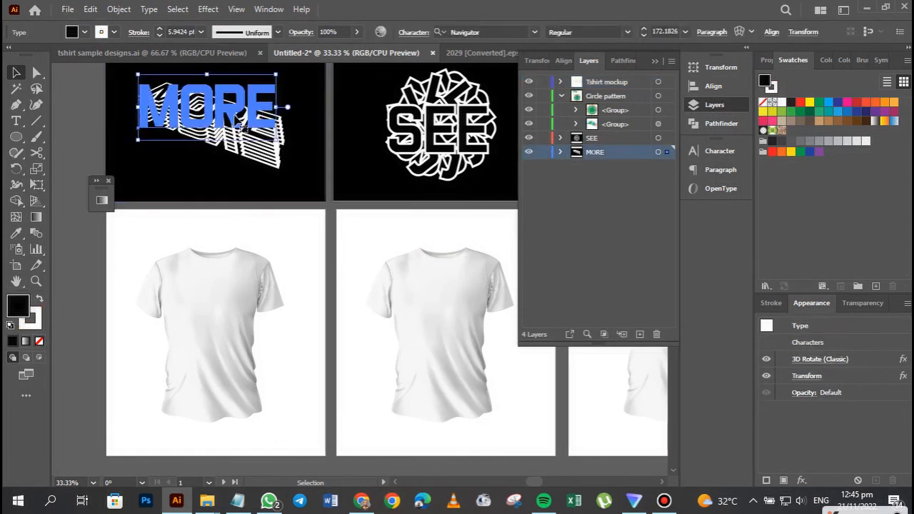
left_click_drag(238, 123, 233, 312)
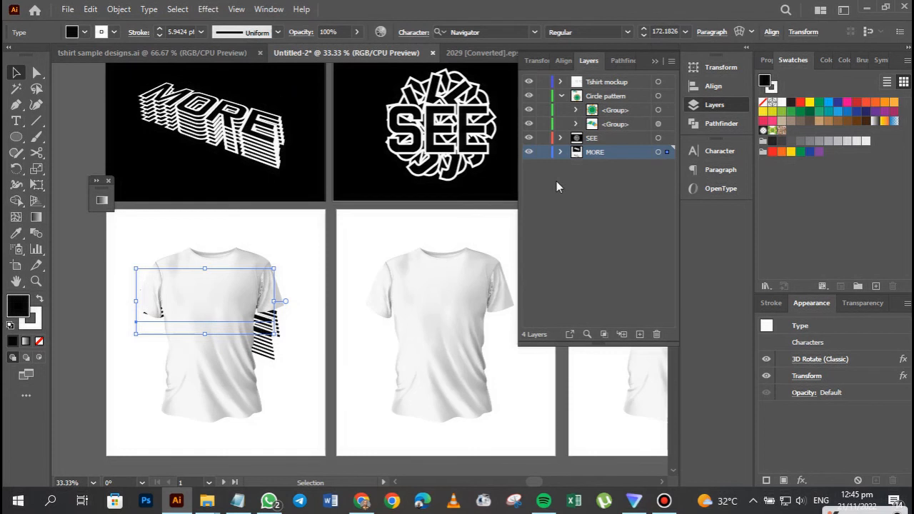
key("Delete")
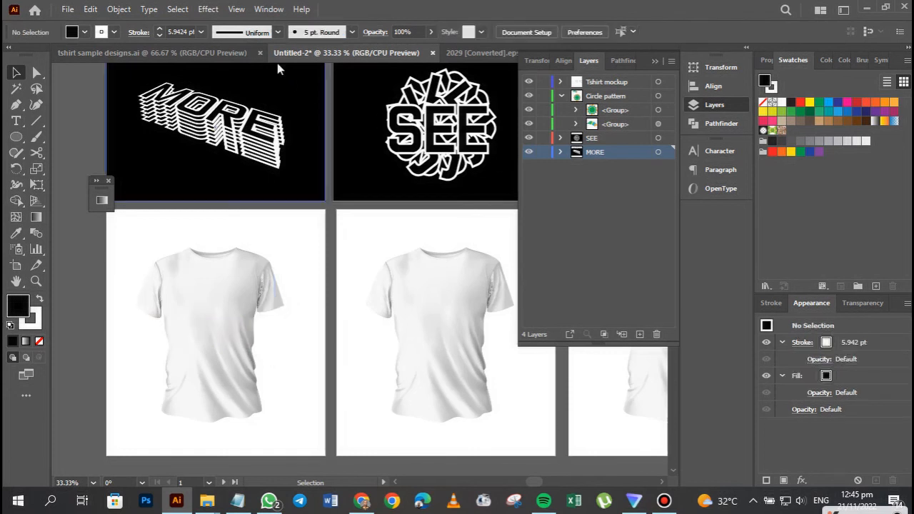
Make Tshirt mockup the active layer, select all T-shirt artwork on it, and clear the selection.
left_click(249, 133)
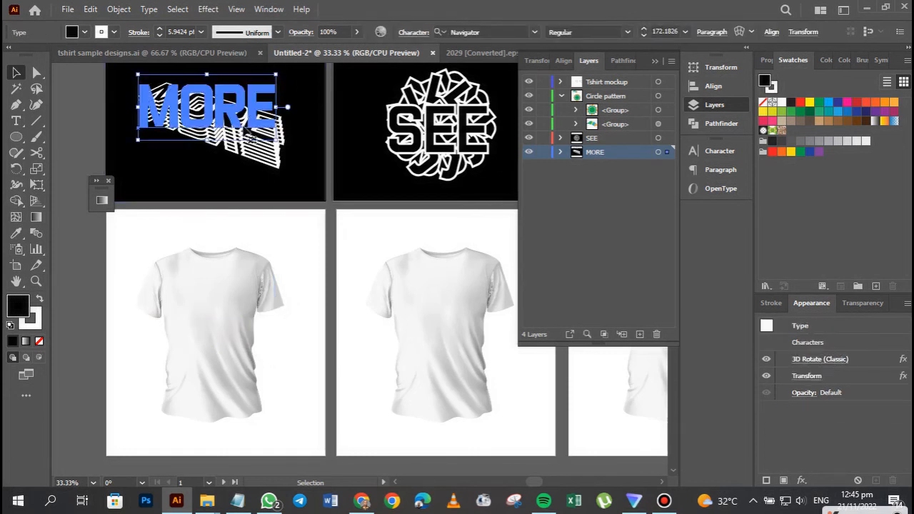
left_click(638, 87)
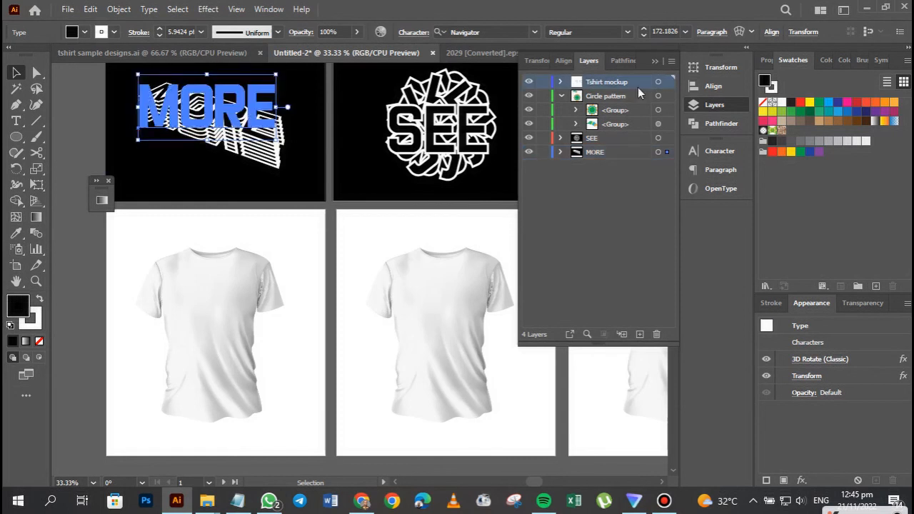
left_click(658, 82)
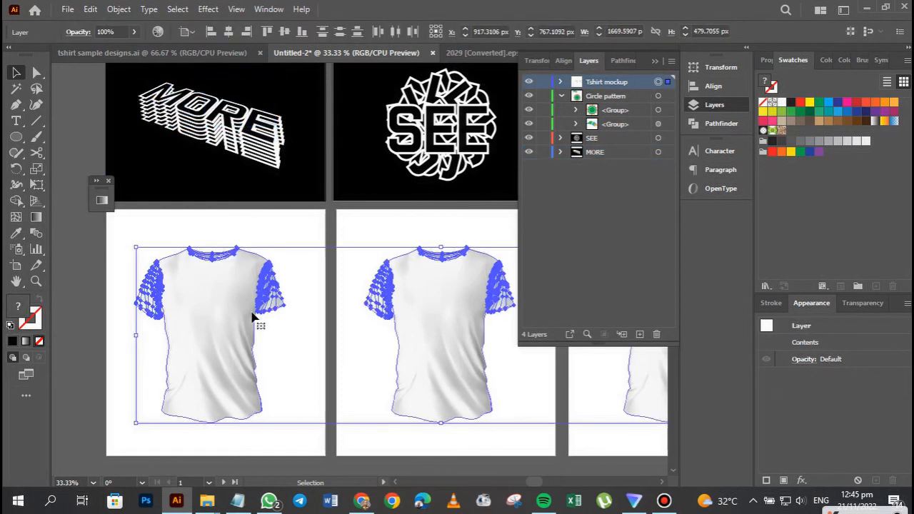
left_click(69, 289)
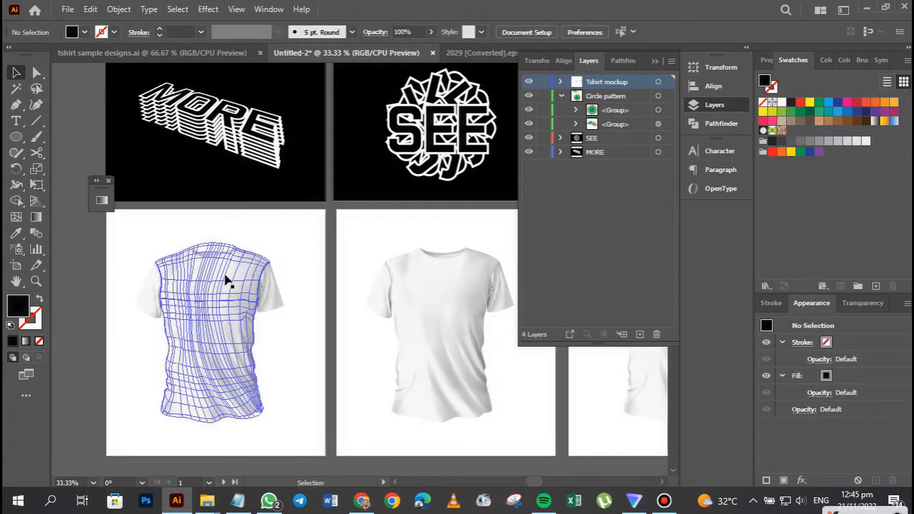
left_click(283, 246)
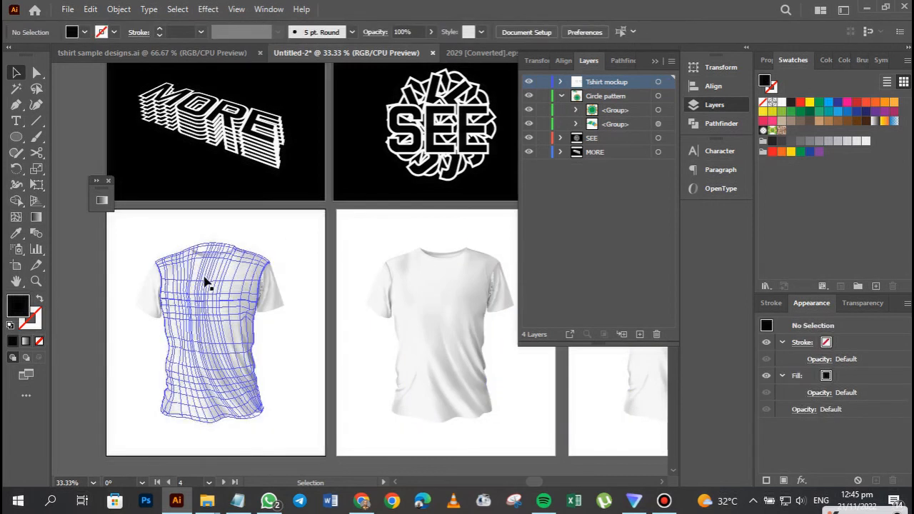
Paste a copy of the slanted MORE text on the Tshirt mockup layer and move it onto the first T-shirt.
key("a")
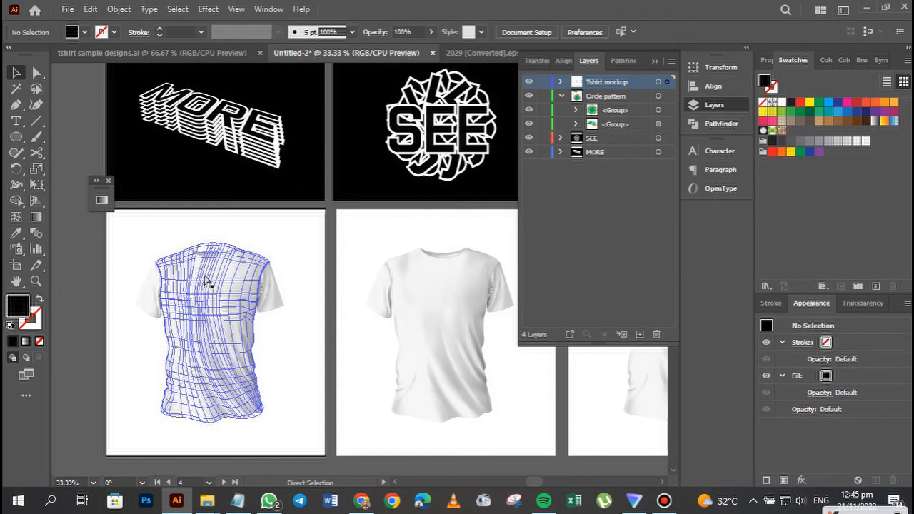
key("v")
left_click(206, 281)
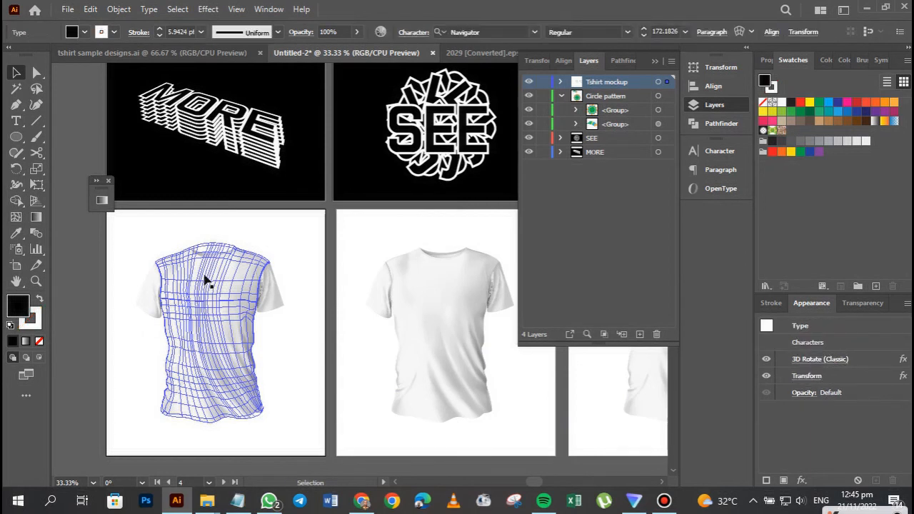
key("ctrl+z")
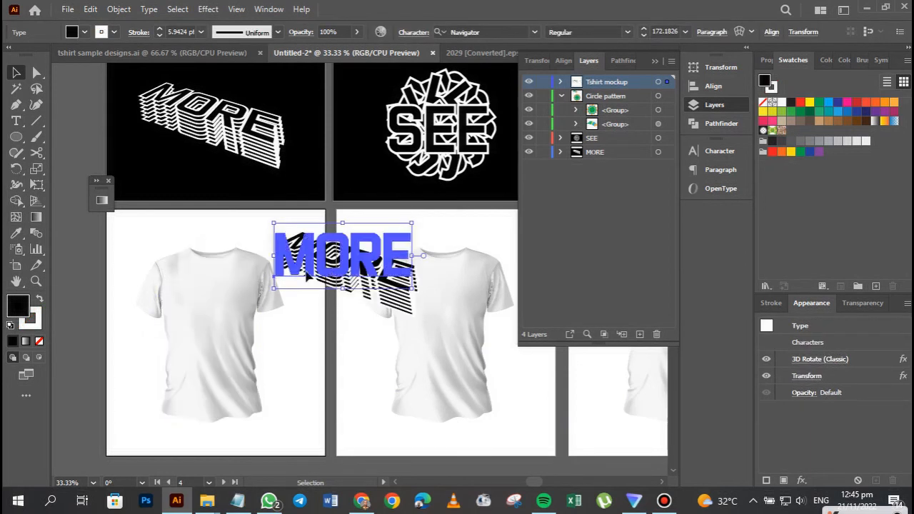
left_click_drag(308, 274, 205, 303)
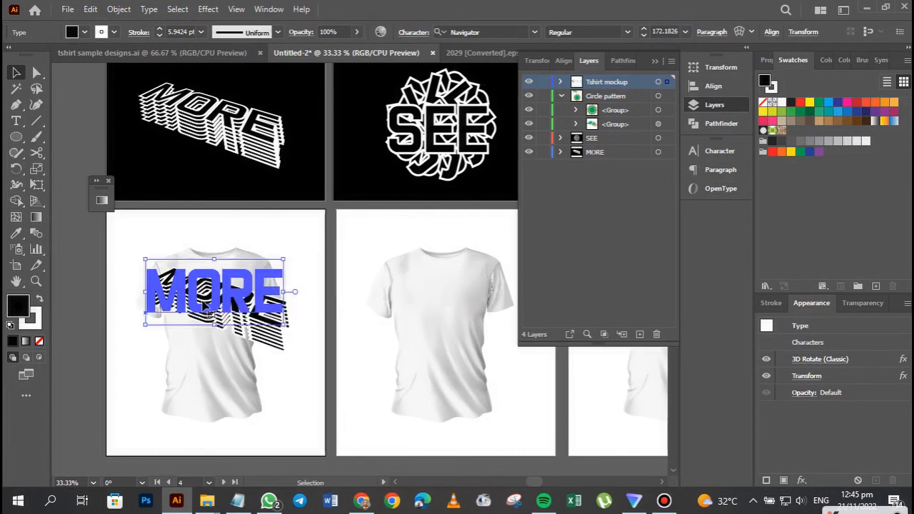
Scale the MORE copy down proportionally to fit the first T-shirt, centre it on the chest, and deselect it.
left_click(284, 261, "shift")
left_click(258, 281, "shift")
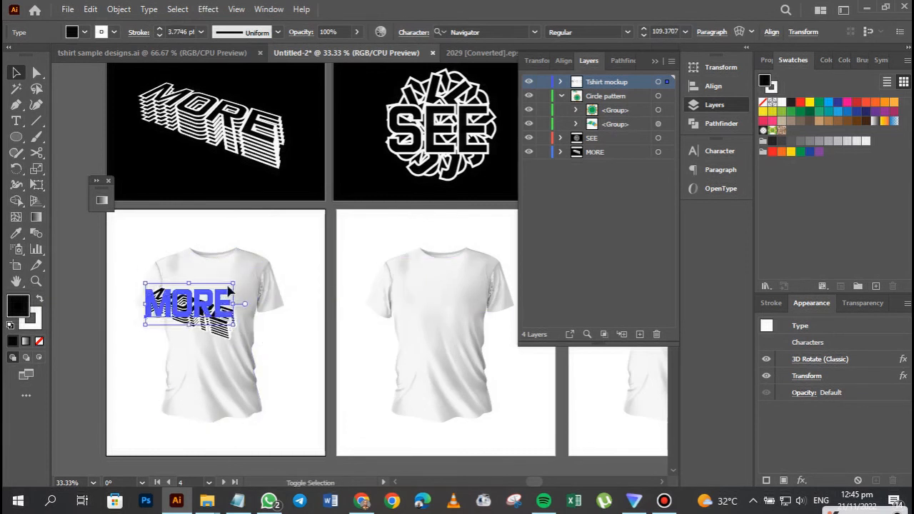
left_click(234, 283, "shift")
left_click(222, 290, "shift")
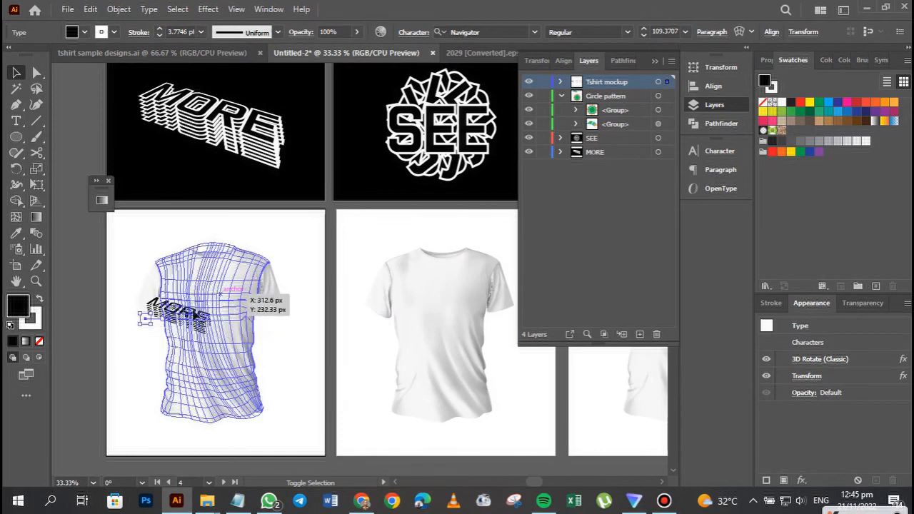
left_click(213, 303, "shift")
left_click_drag(188, 307, 194, 306)
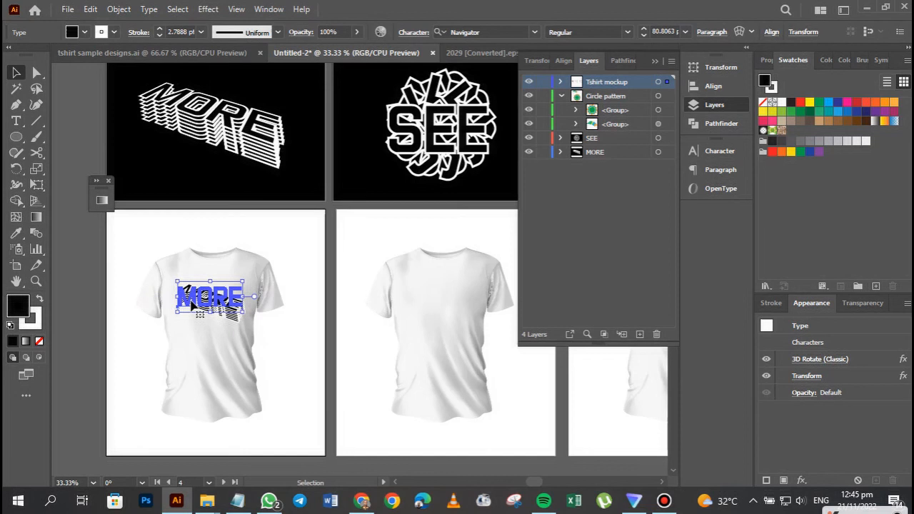
left_click(297, 353)
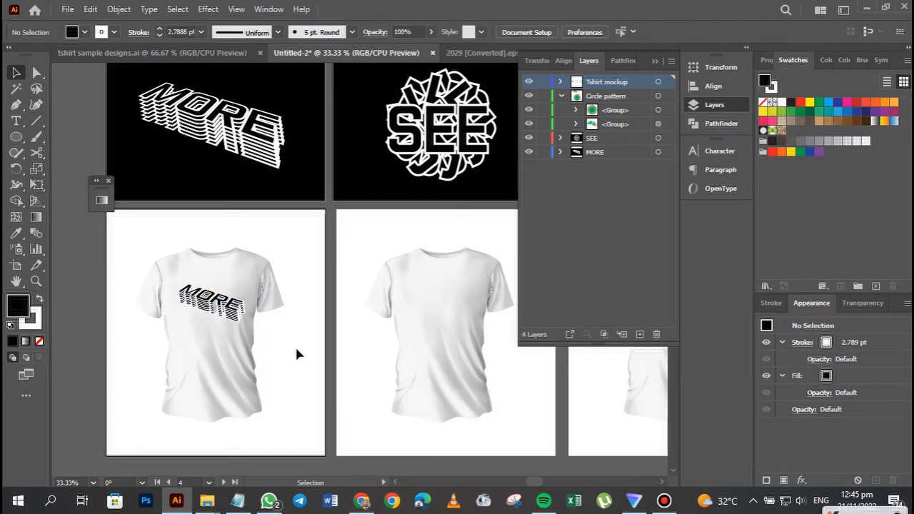
Copy the SEE design onto the second T-shirt, scaling it down to fit the chest and centring it there.
left_click(656, 61)
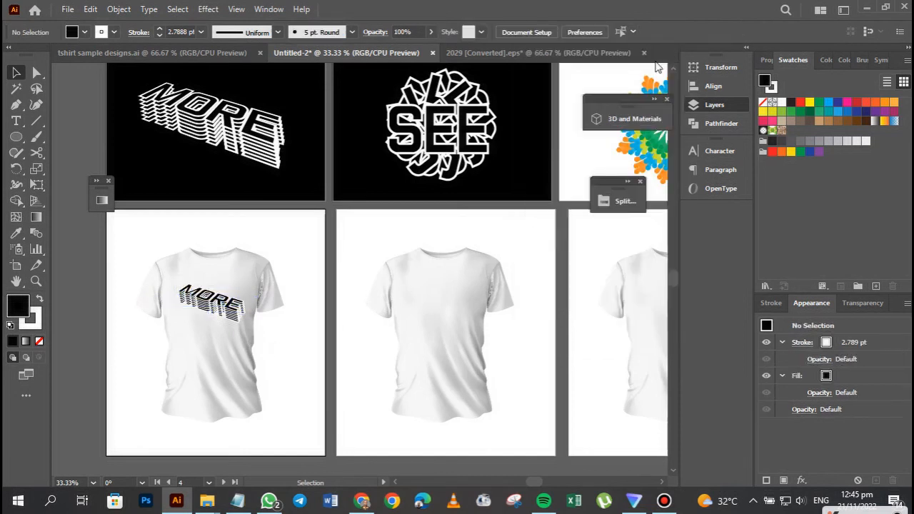
left_click(458, 137)
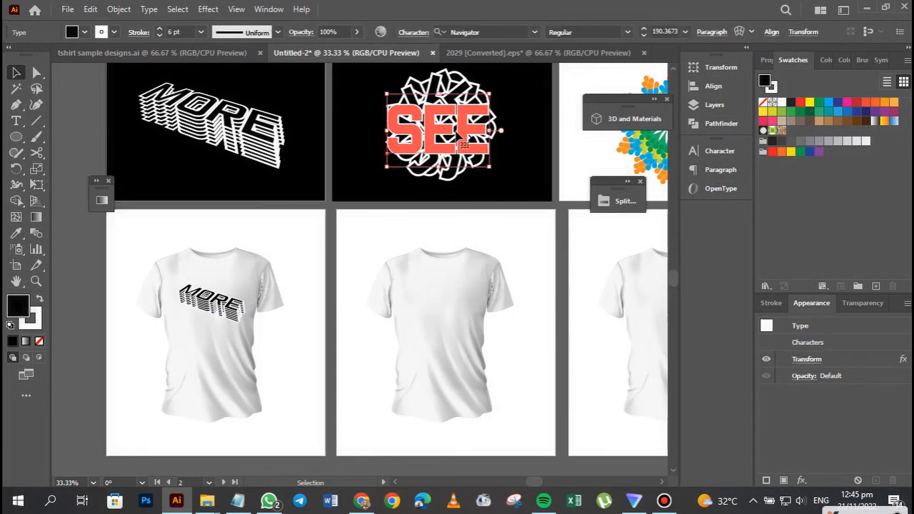
left_click(424, 285)
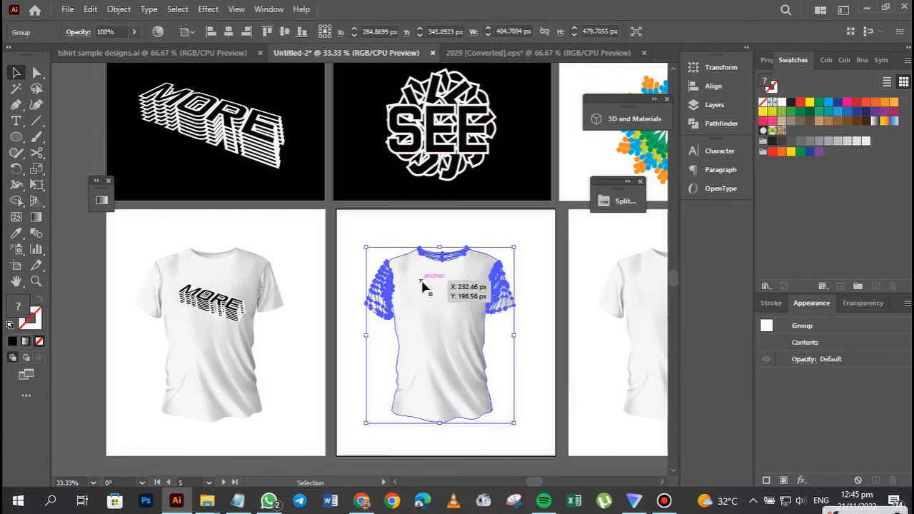
key("a")
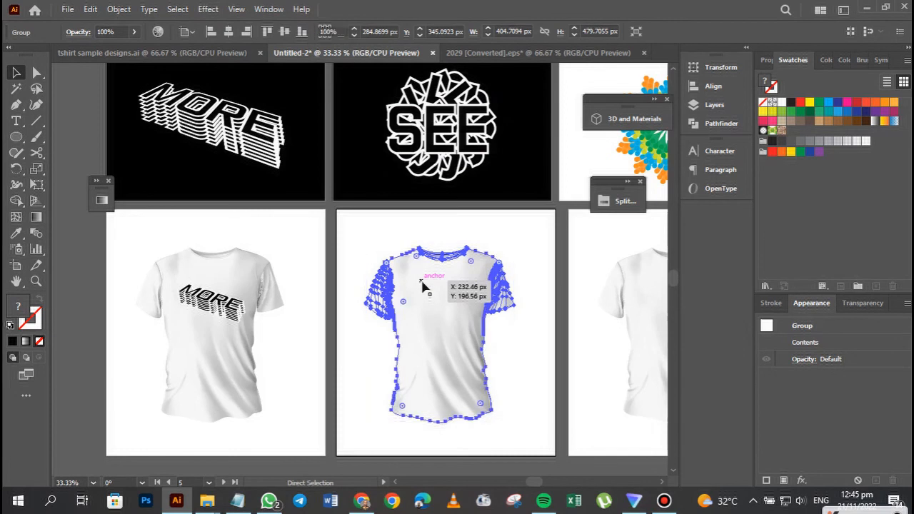
key("ctrl+v")
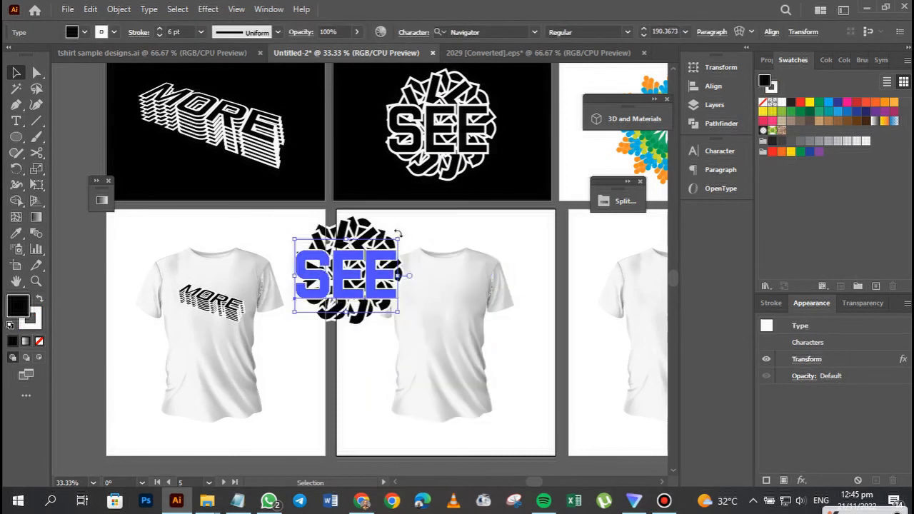
mouse_move(402, 236)
left_mouse_down()
mouse_move(389, 257)
mouse_move(372, 261)
mouse_move(458, 303)
left_mouse_up()
mouse_move(457, 304)
left_mouse_down()
mouse_move(468, 283)
mouse_move(459, 312)
left_mouse_up()
left_click(513, 356)
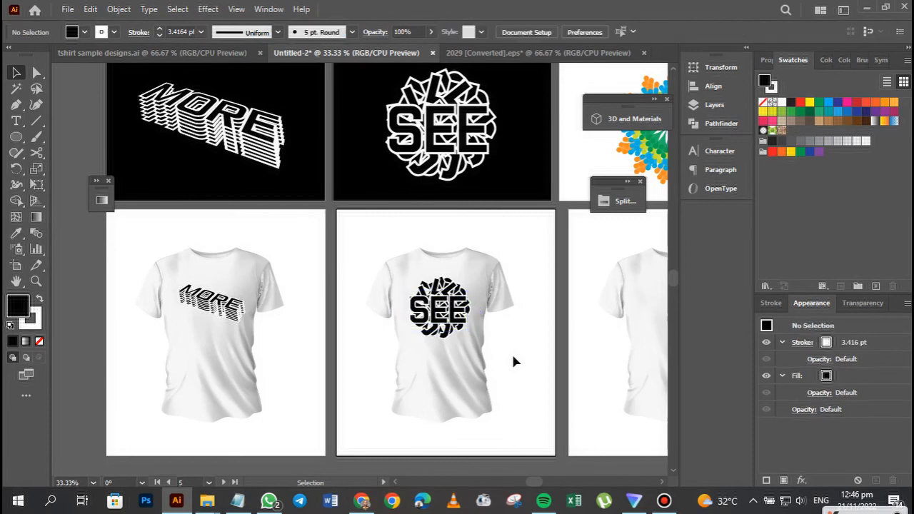
Copy the radial feather design and paste it on the third T-shirt artboard, moving it over the shirt.
key("space")
left_click_drag(404, 363, 253, 366)
left_click_drag(352, 368, 281, 375)
left_click(478, 167)
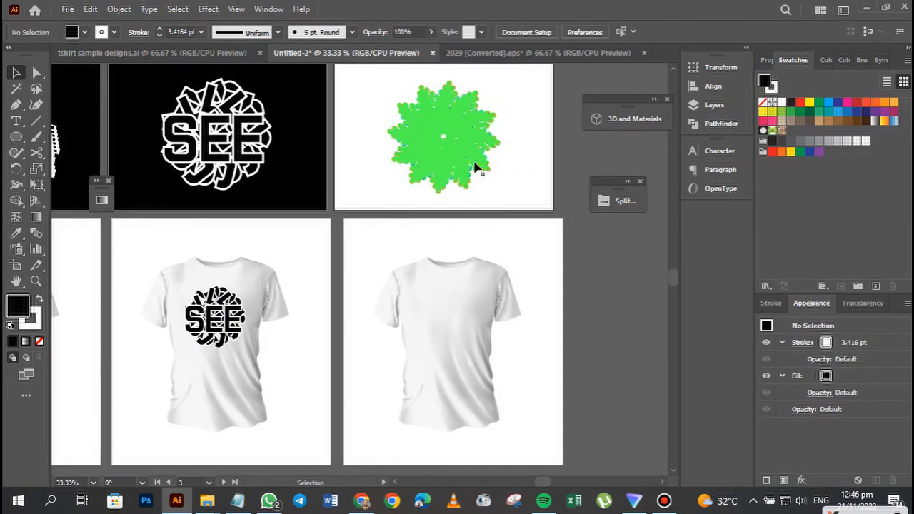
left_click(445, 330)
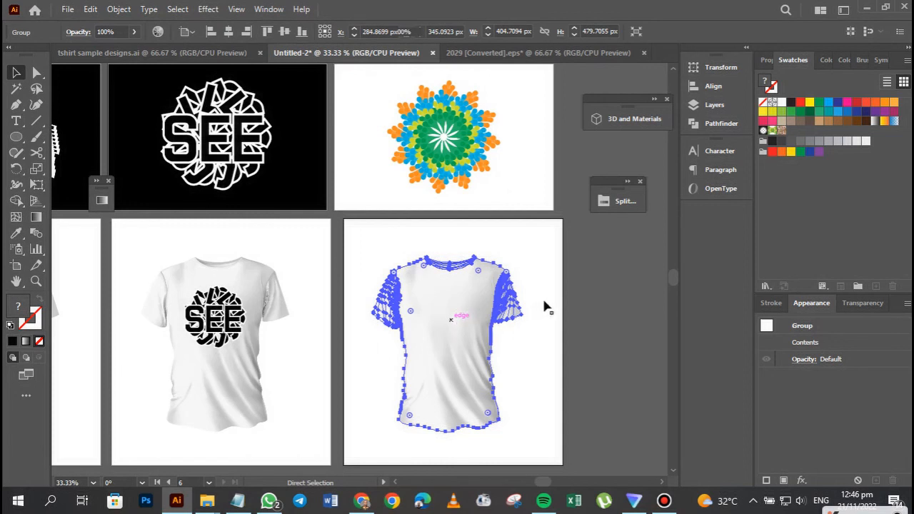
key("ctrl+v")
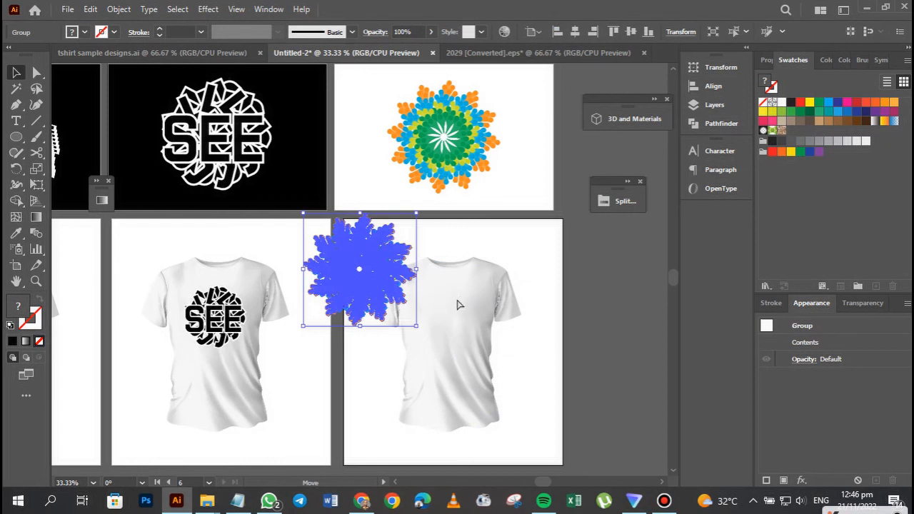
left_click_drag(411, 253, 483, 300)
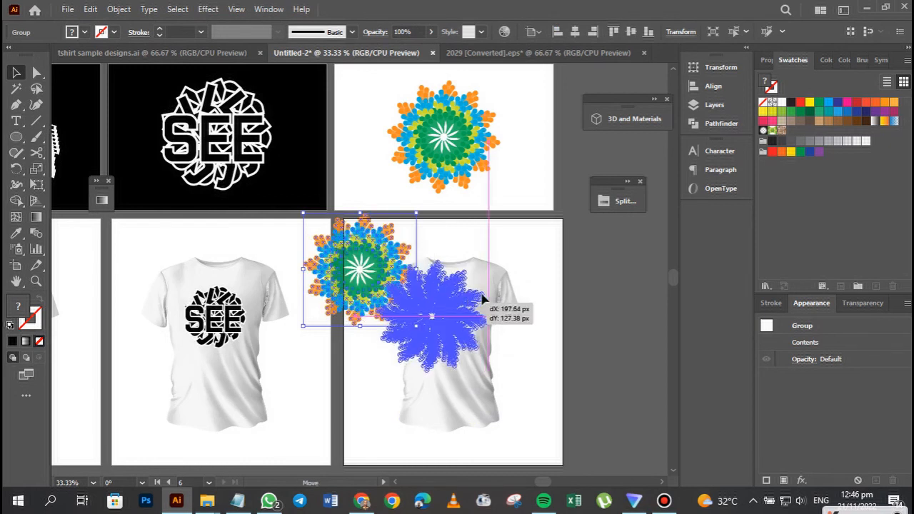
Scale the radial feather copy down proportionally, centre it on the third T-shirt's chest, and deselect it.
left_click_drag(484, 255, 488, 252)
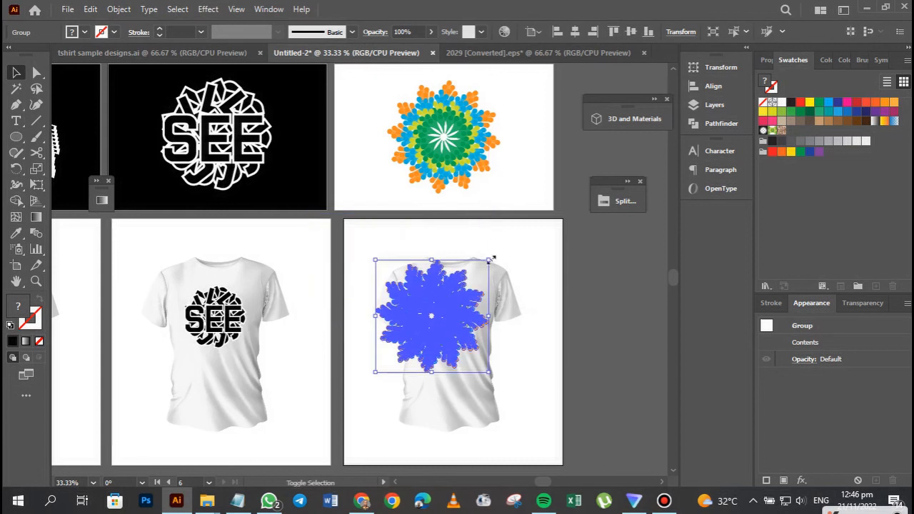
left_click_drag(474, 284, 442, 307)
left_click_drag(427, 342, 532, 357)
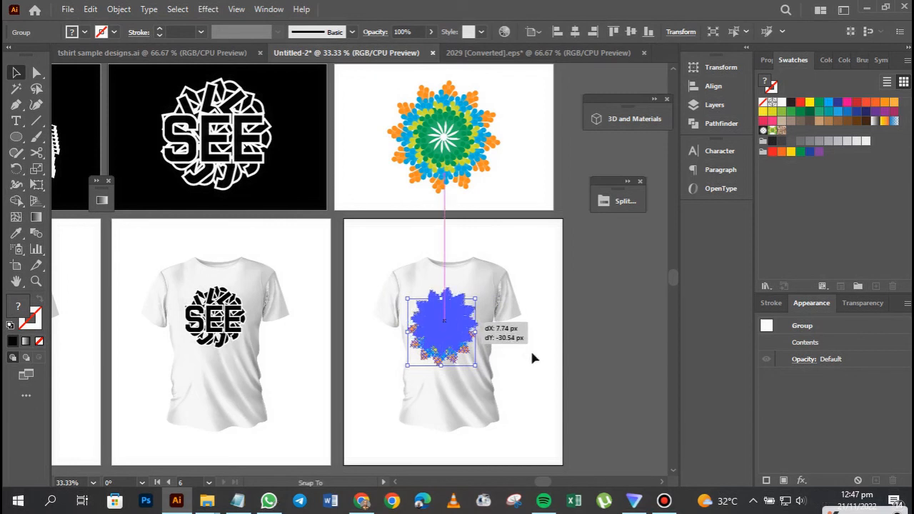
left_click_drag(532, 358, 532, 357)
left_click(533, 358)
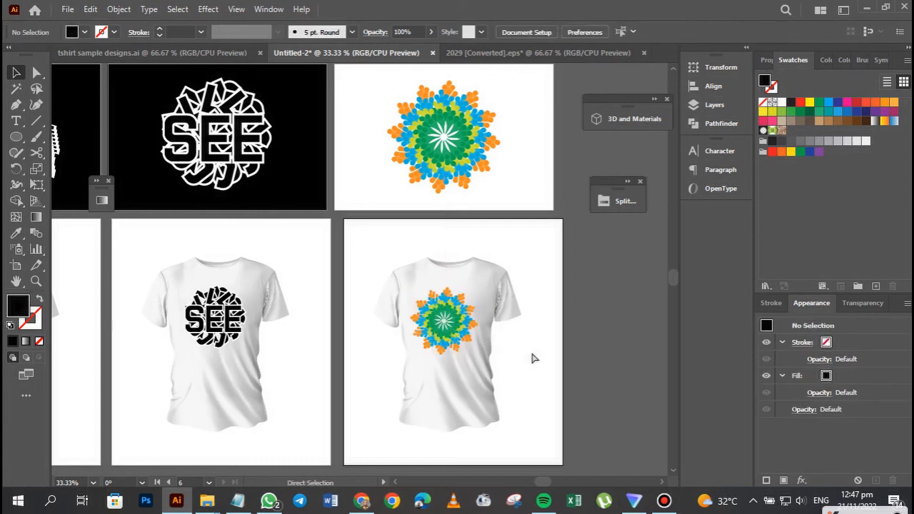
key("ctrl+equal")
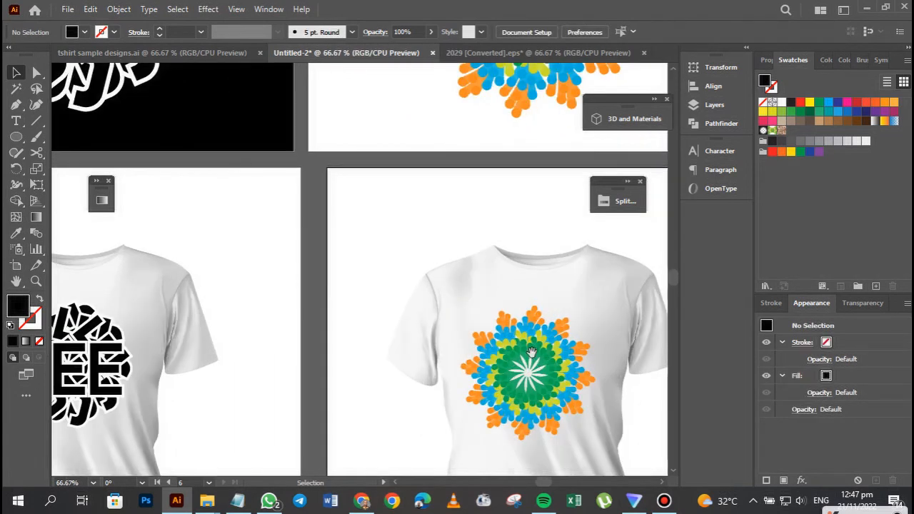
left_click_drag(480, 270, 481, 252)
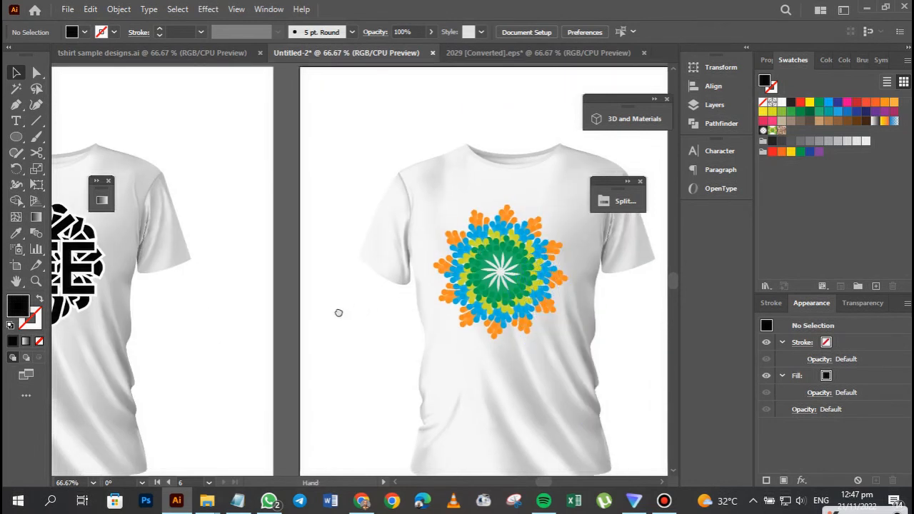
left_click_drag(336, 312, 337, 331)
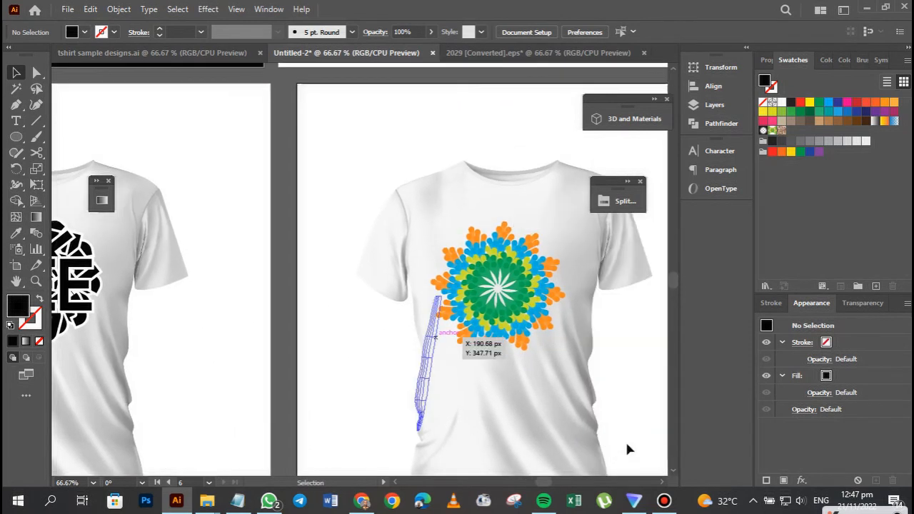